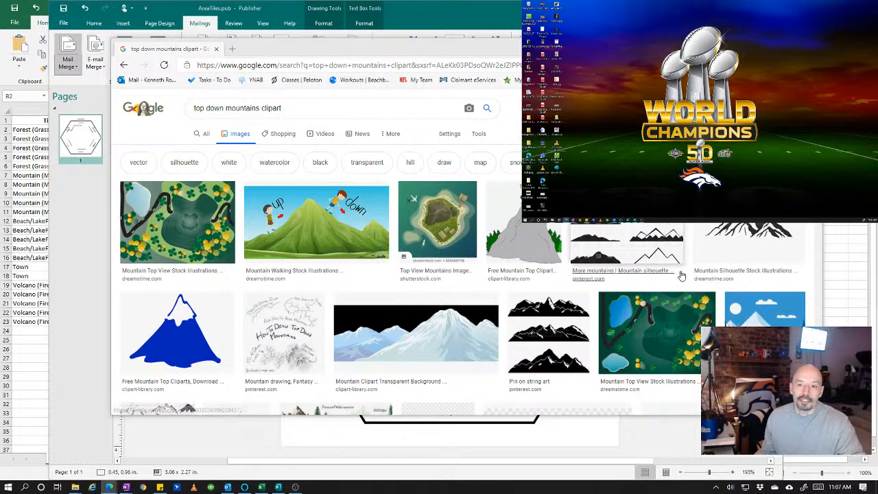
# - Look through the image results for "top down mountains clipart" for a mountain picture drawn from above
pyautogui.scroll(-3, 687, 275)
pyautogui.scroll(-1, 686, 274)
pyautogui.scroll(-3, 685, 276)
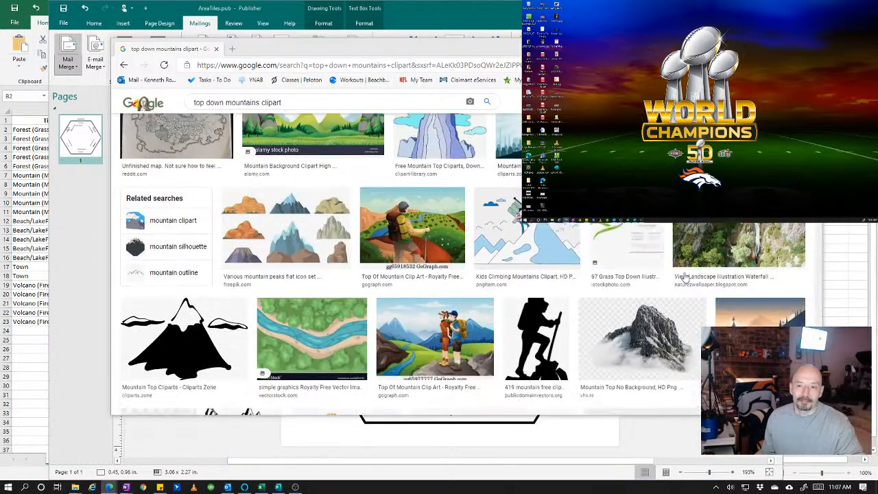
pyautogui.scroll(-3, 685, 276)
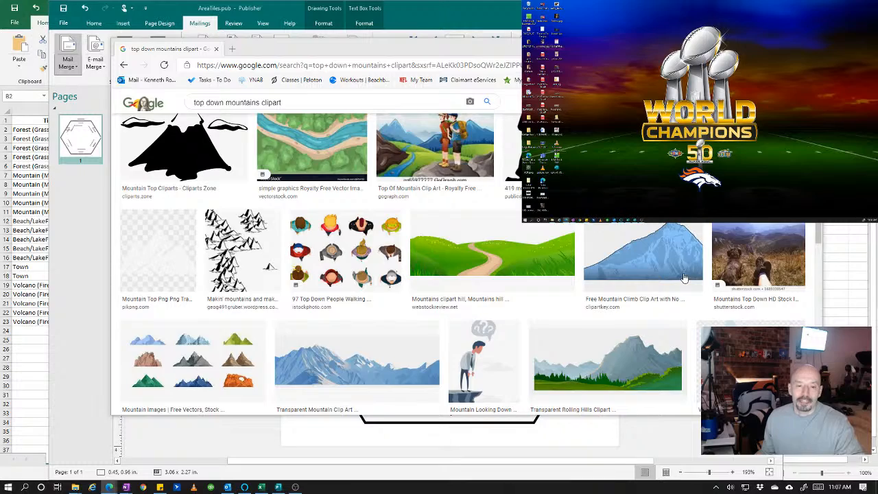
pyautogui.scroll(-5, 685, 278)
pyautogui.scroll(-3, 676, 285)
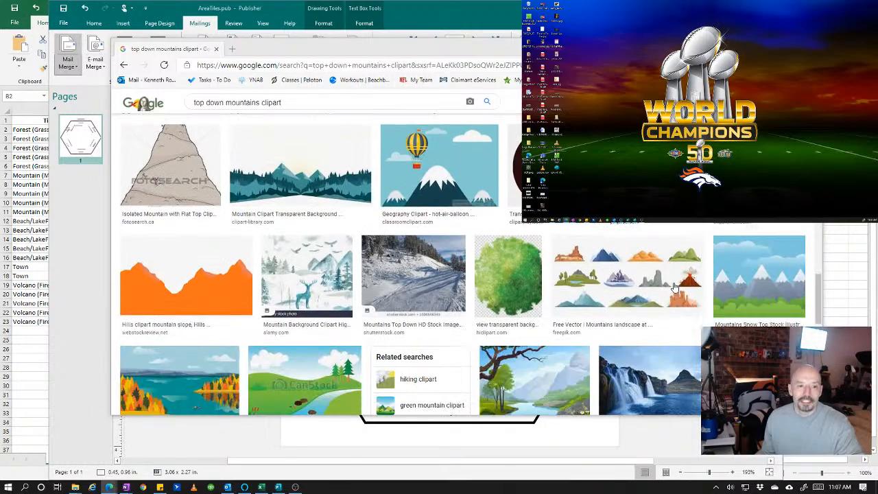
pyautogui.scroll(-4, 676, 285)
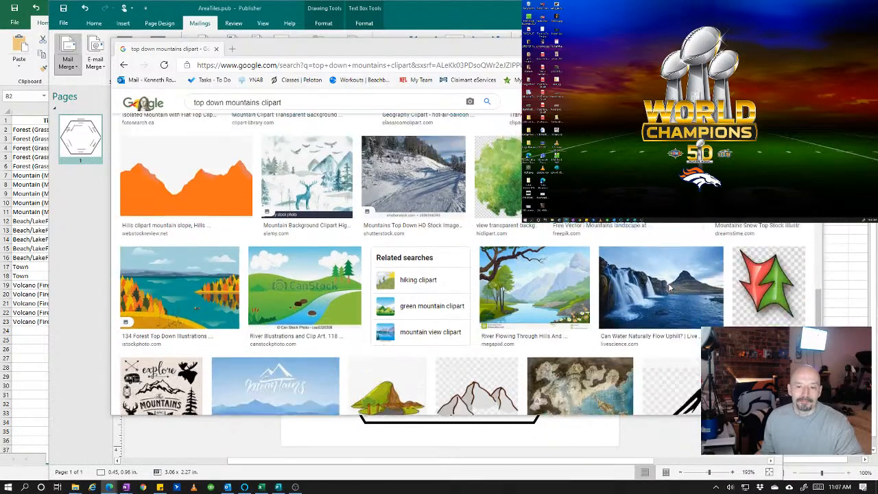
pyautogui.scroll(-2, 667, 286)
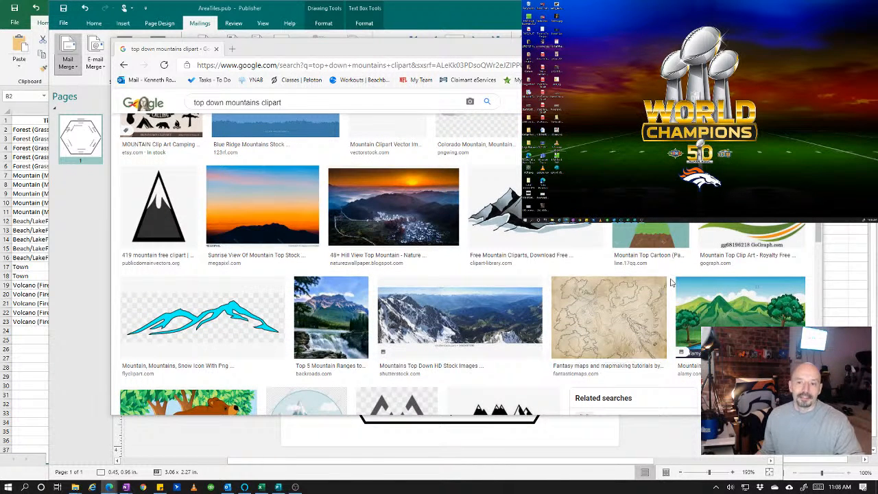
pyautogui.scroll(-2, 664, 290)
pyautogui.scroll(-2, 664, 294)
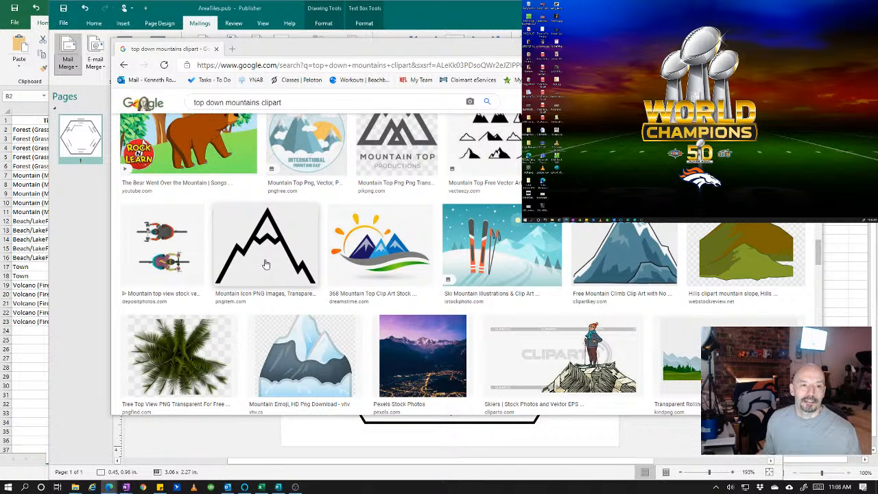
pyautogui.scroll(-2, 508, 252)
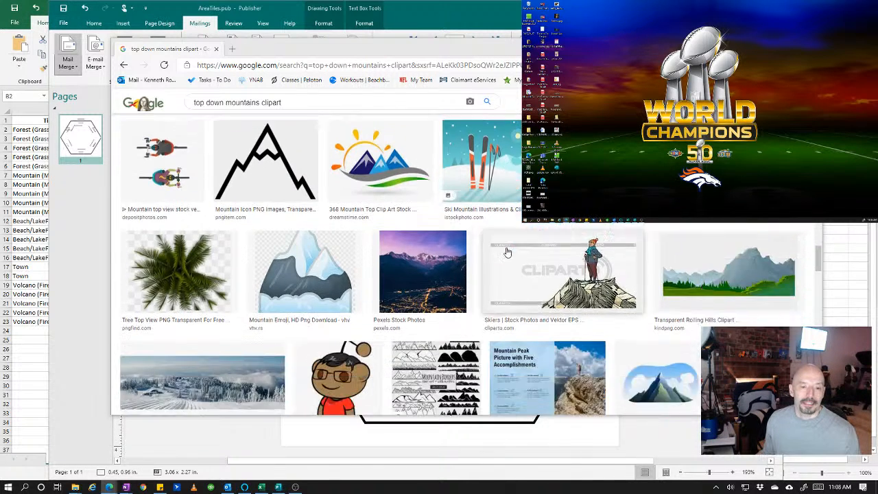
pyautogui.scroll(-4, 507, 252)
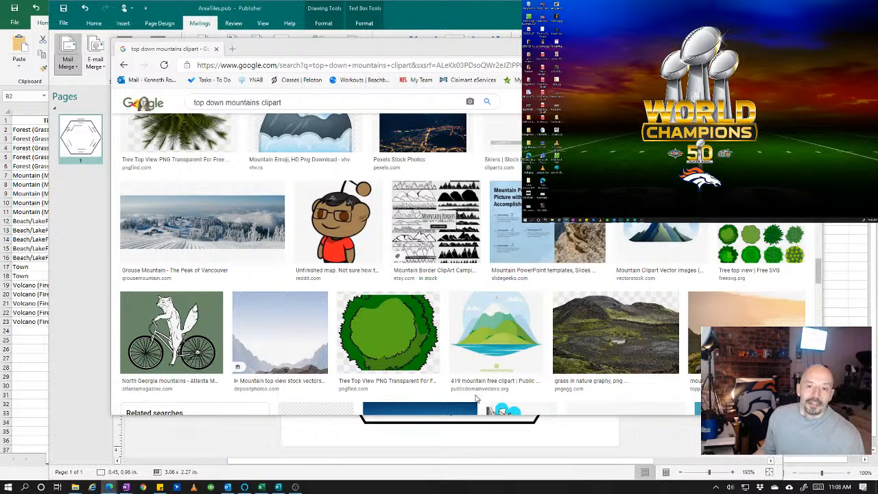
pyautogui.scroll(-3, 484, 333)
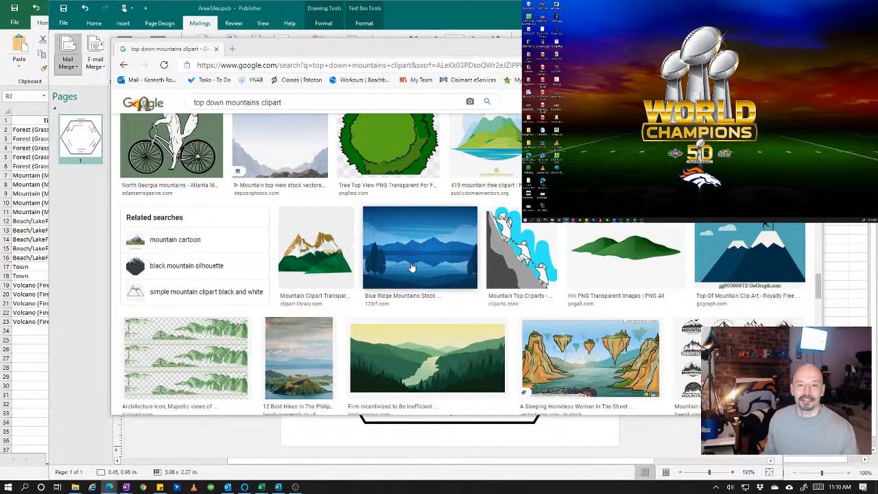
pyautogui.scroll(-2, 554, 286)
pyautogui.scroll(-2, 553, 285)
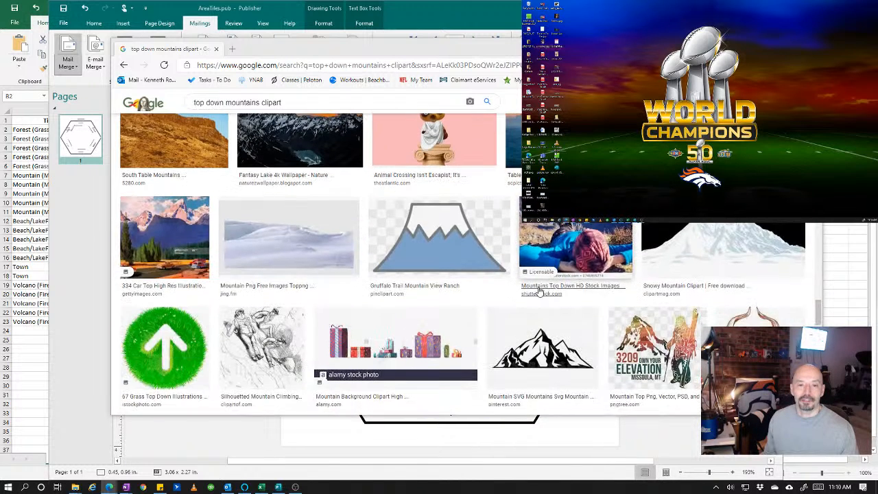
pyautogui.scroll(2, 542, 291)
pyautogui.scroll(-3, 535, 295)
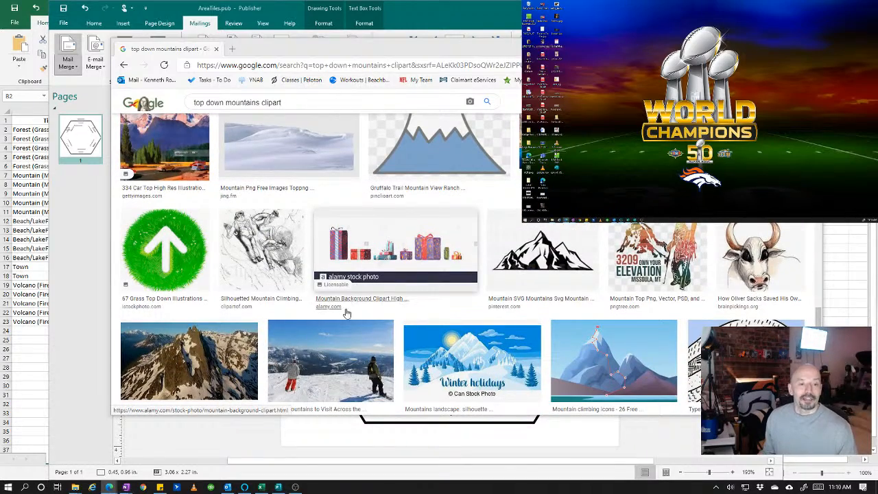
pyautogui.scroll(-5, 370, 307)
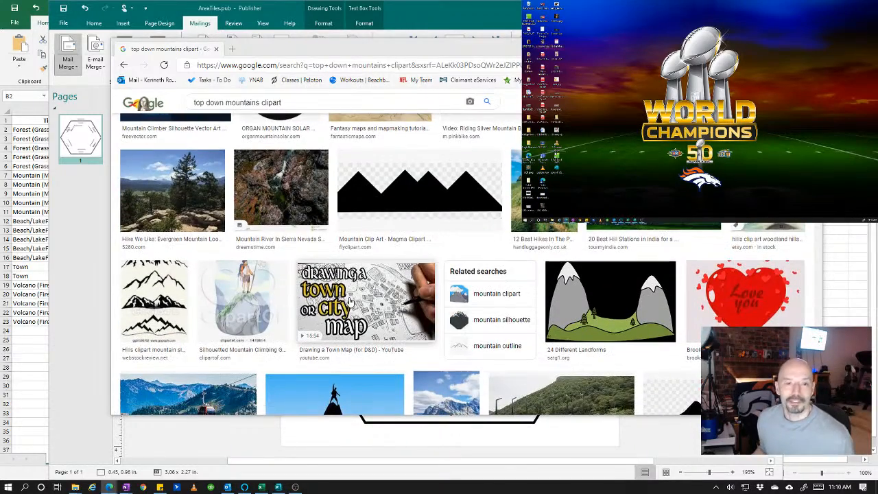
pyautogui.scroll(-5, 347, 297)
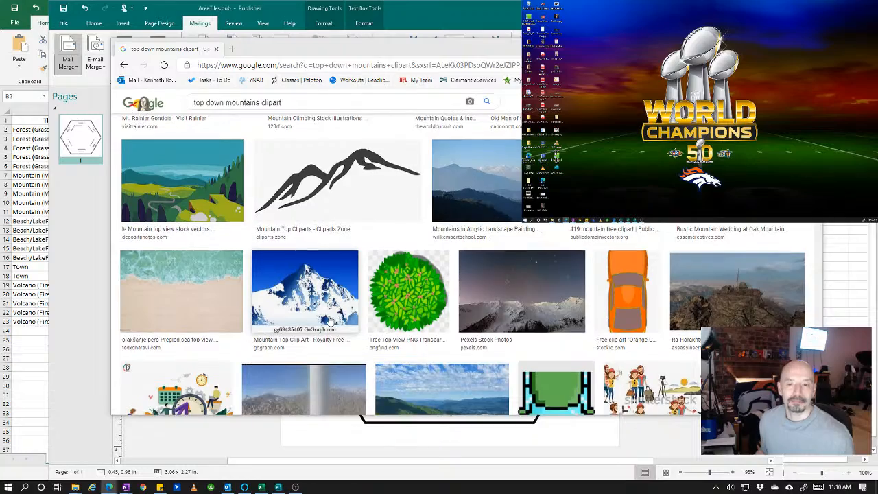
pyautogui.scroll(-6, 316, 350)
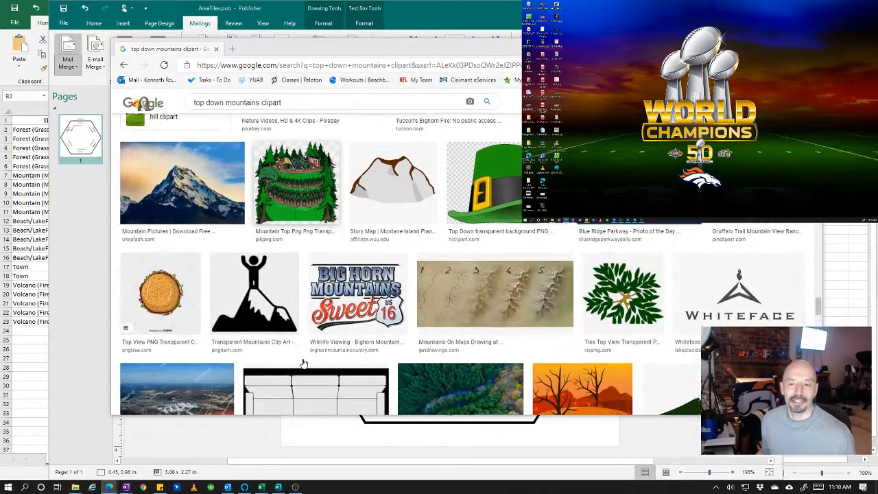
pyautogui.scroll(-6, 304, 363)
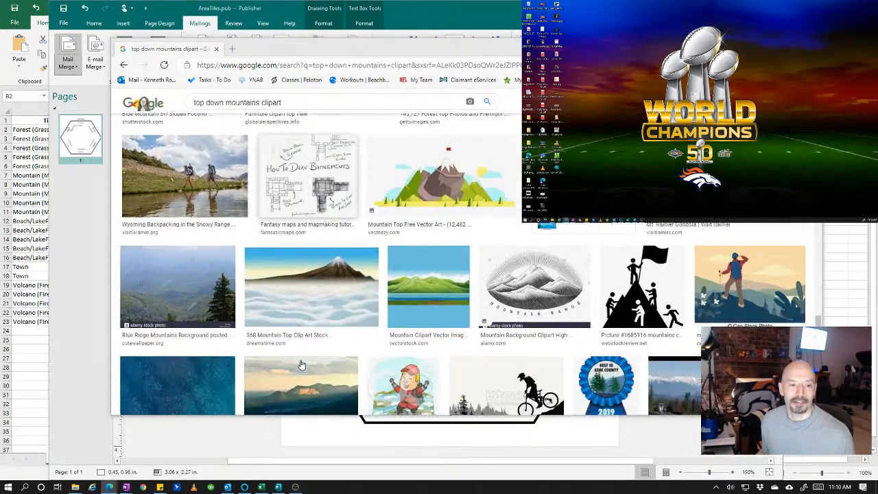
pyautogui.scroll(-5, 302, 364)
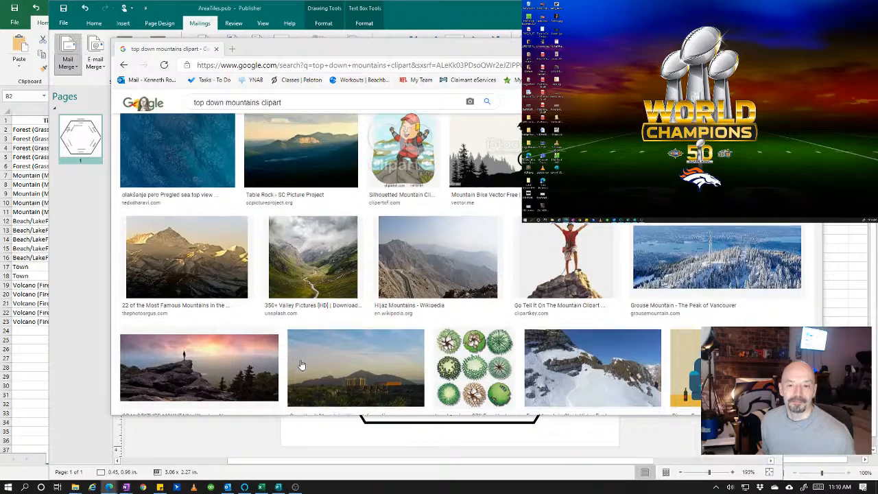
# - Filter the image results for "top down mountains clipart" by type to clip art only
pyautogui.scroll(15, 299, 369)
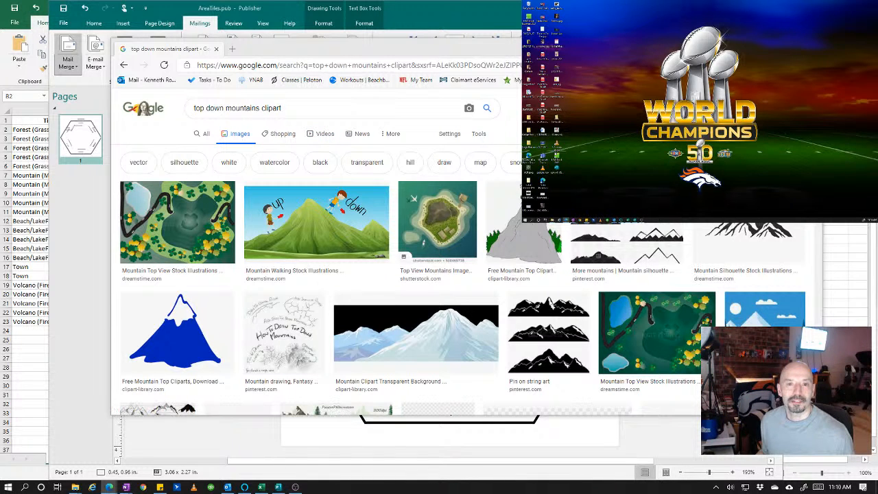
pyautogui.click(482, 134)
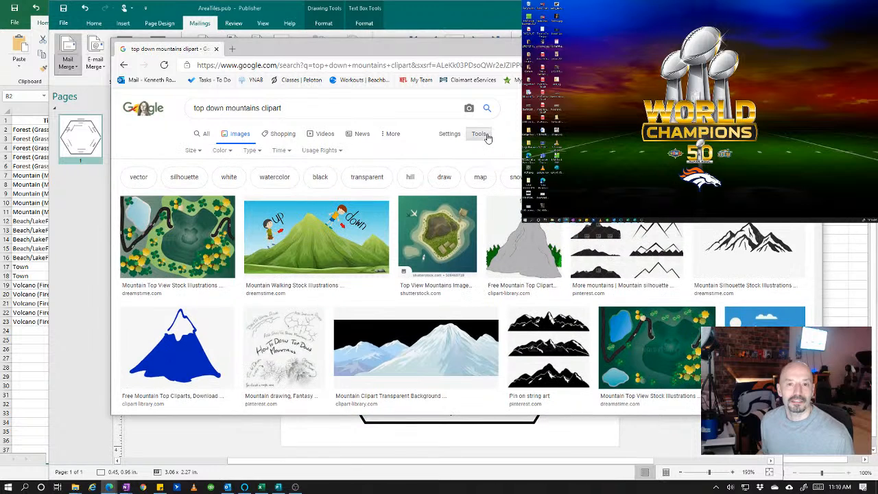
pyautogui.click(253, 151)
pyautogui.click(258, 180)
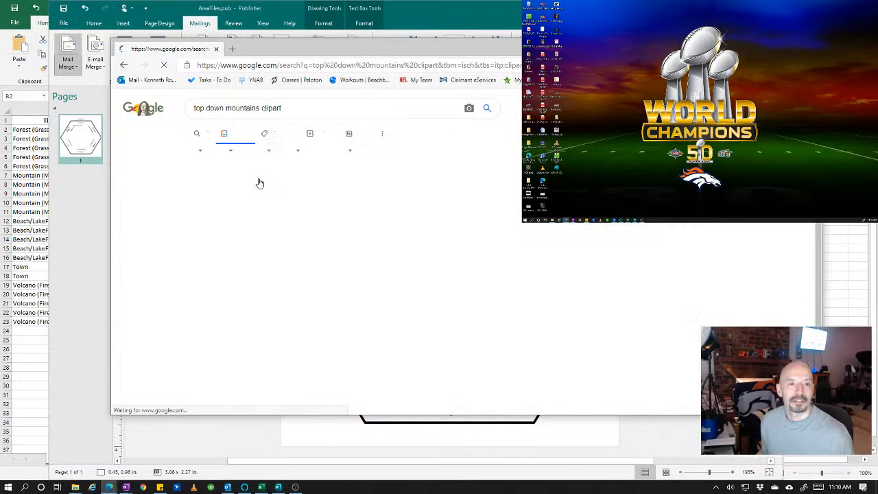
# - Examine the clip-art-only results for a mountain image suitable for a top-down tile
pyautogui.scroll(-1, 628, 240)
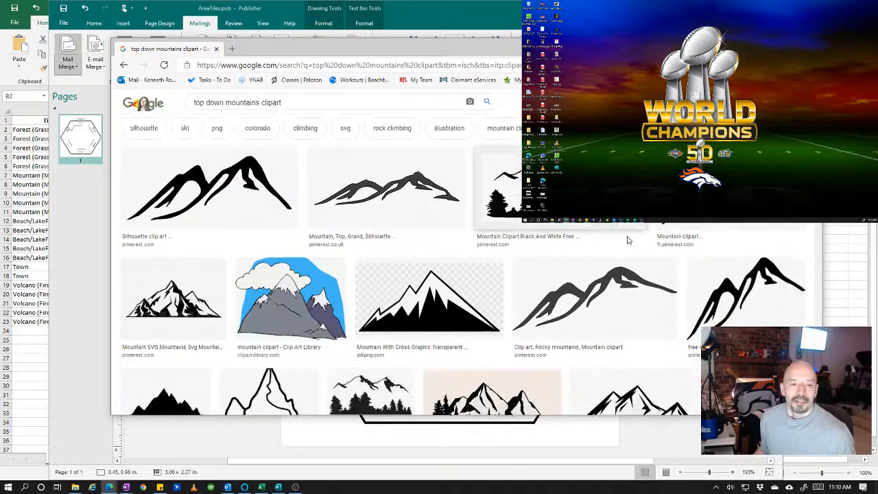
pyautogui.scroll(-5, 628, 240)
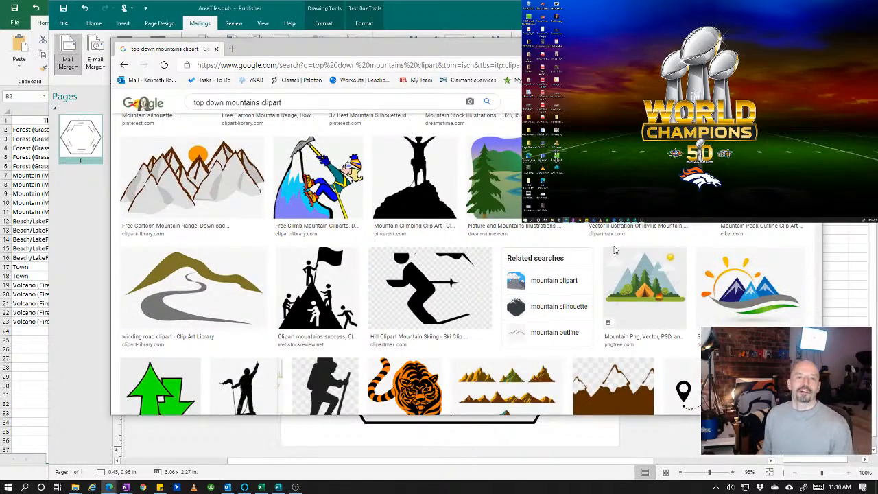
pyautogui.scroll(-5, 616, 253)
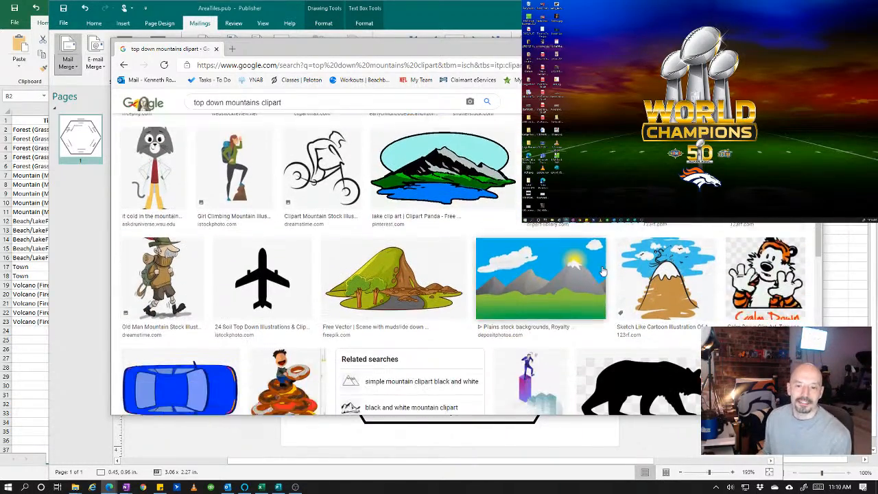
pyautogui.scroll(-6, 602, 270)
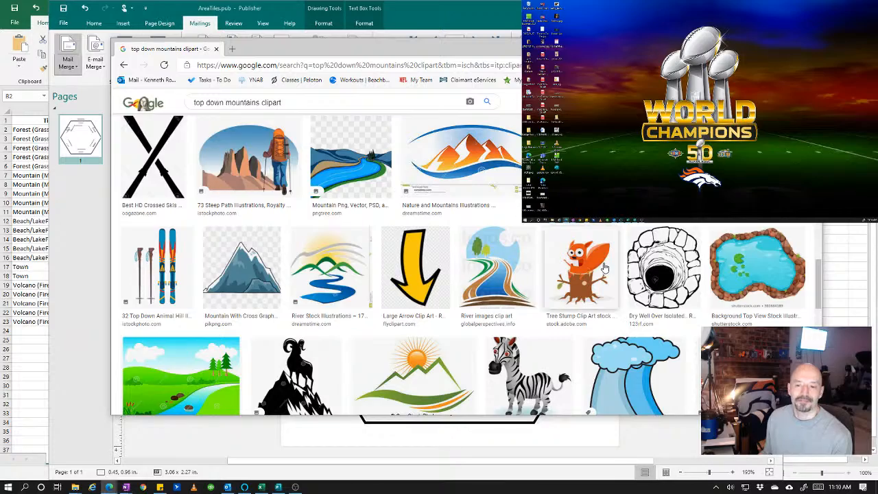
pyautogui.scroll(-6, 604, 268)
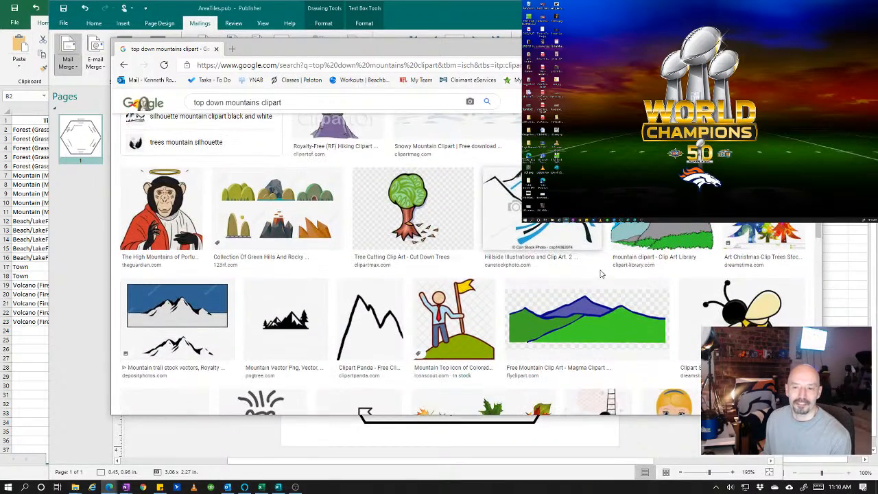
pyautogui.scroll(-6, 602, 272)
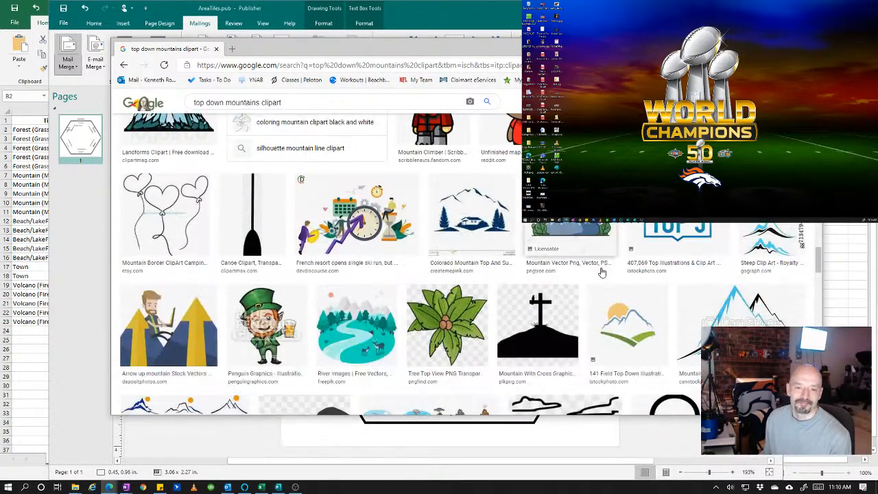
pyautogui.scroll(-8, 604, 268)
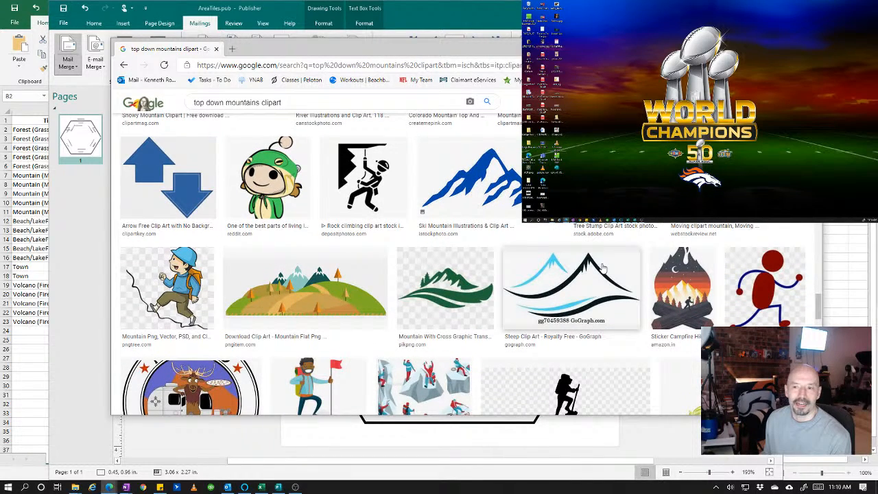
pyautogui.scroll(-5, 602, 270)
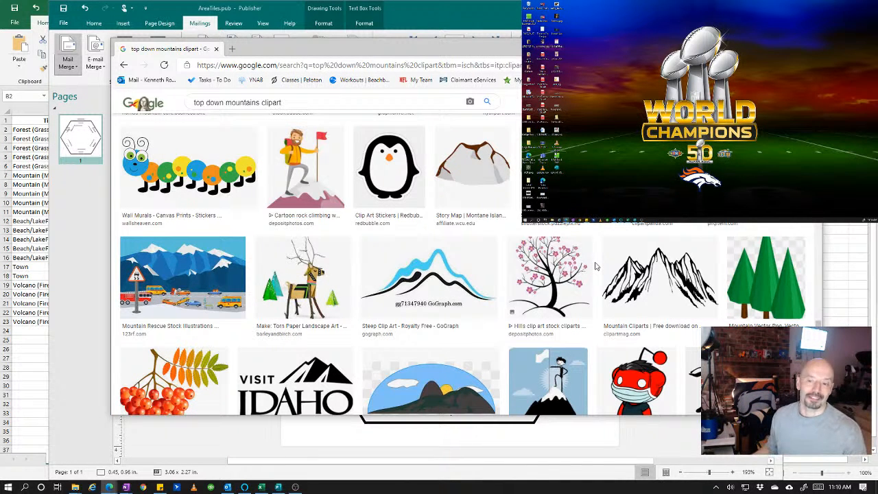
pyautogui.scroll(-1, 547, 259)
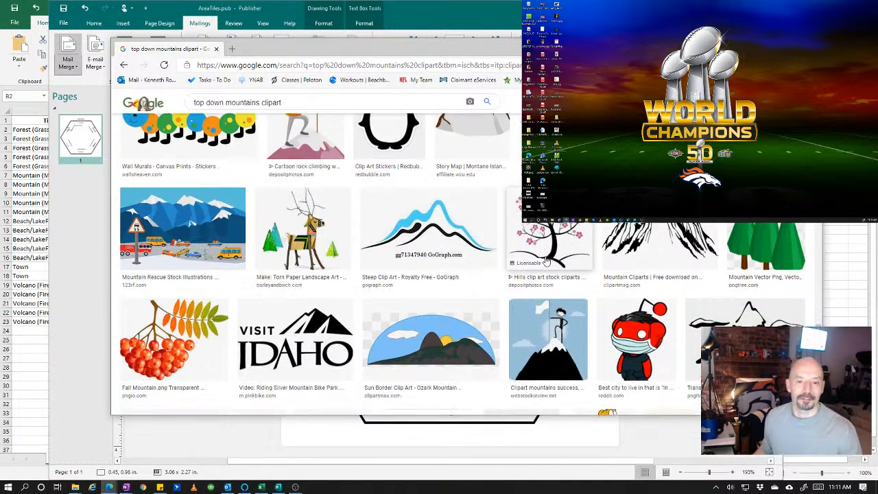
pyautogui.scroll(-3, 547, 261)
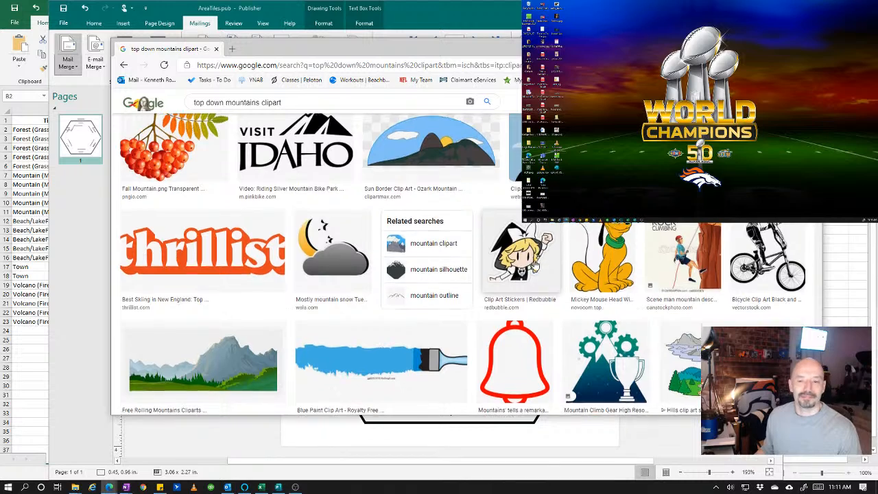
pyautogui.scroll(-4, 538, 255)
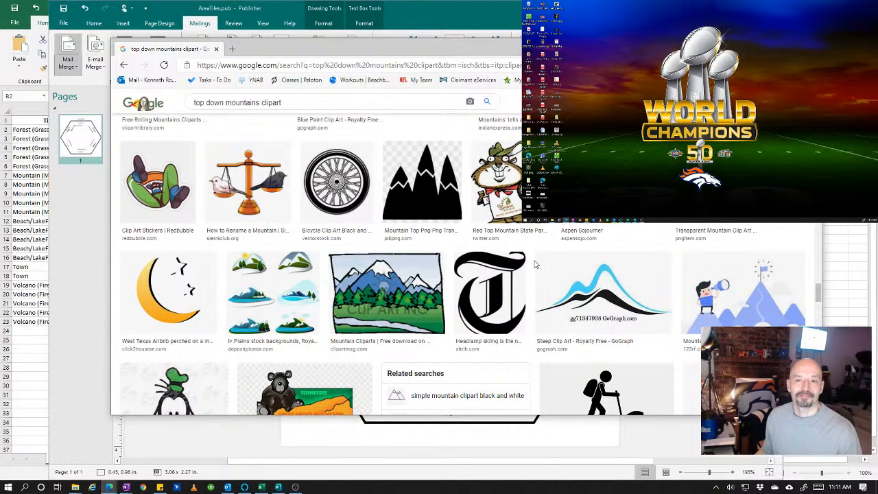
pyautogui.scroll(-2, 536, 264)
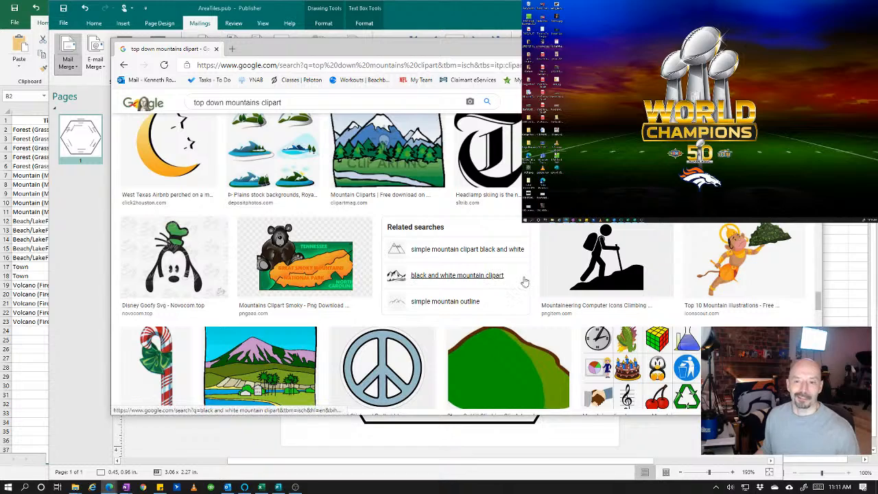
pyautogui.scroll(-3, 525, 282)
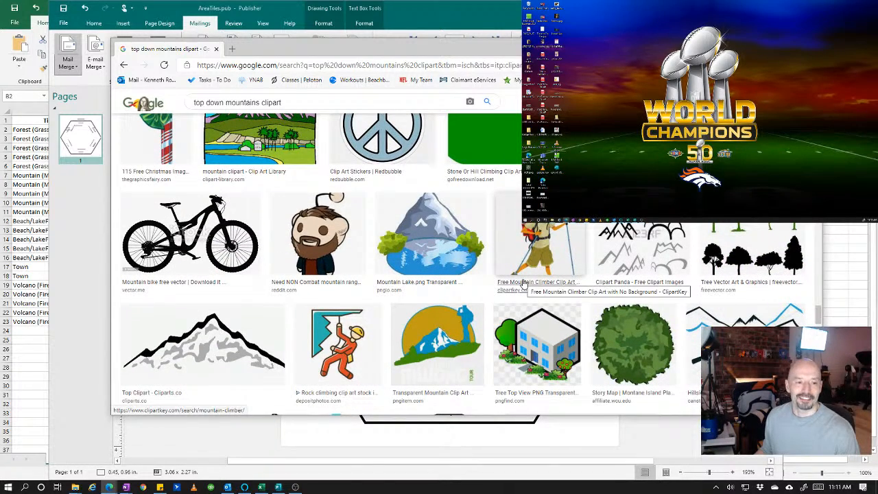
pyautogui.scroll(-5, 525, 283)
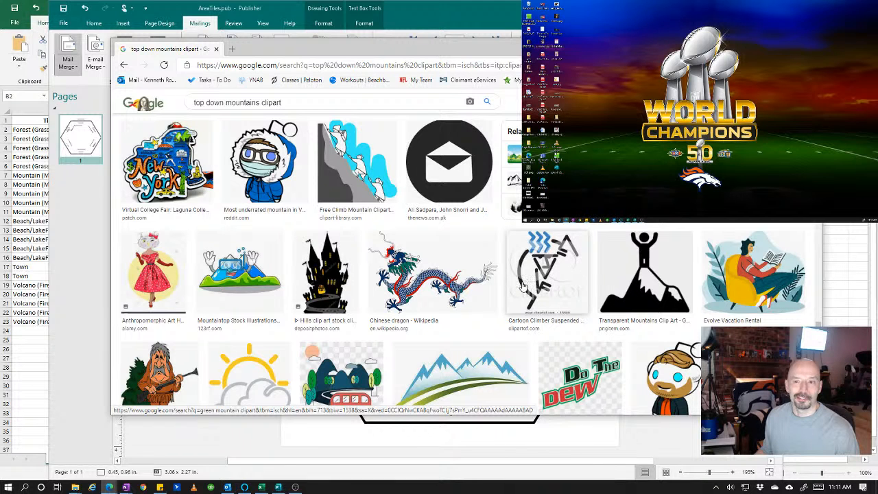
pyautogui.scroll(-2, 525, 283)
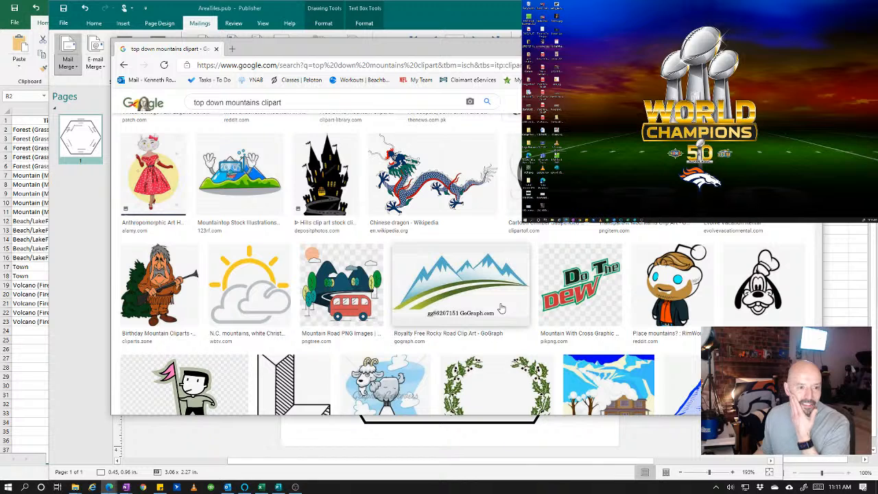
pyautogui.scroll(-8, 502, 309)
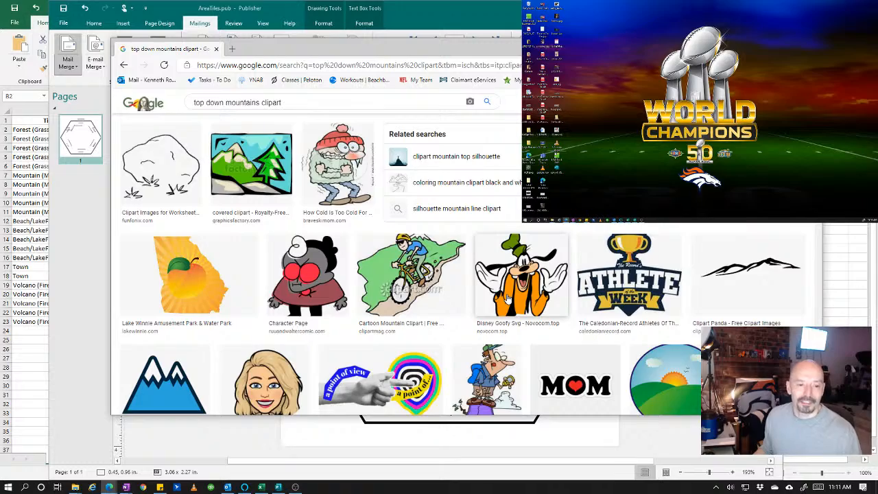
# - Switch the image type filter for "top down mountains clipart" from clip art to GIF
pyautogui.scroll(-10, 508, 296)
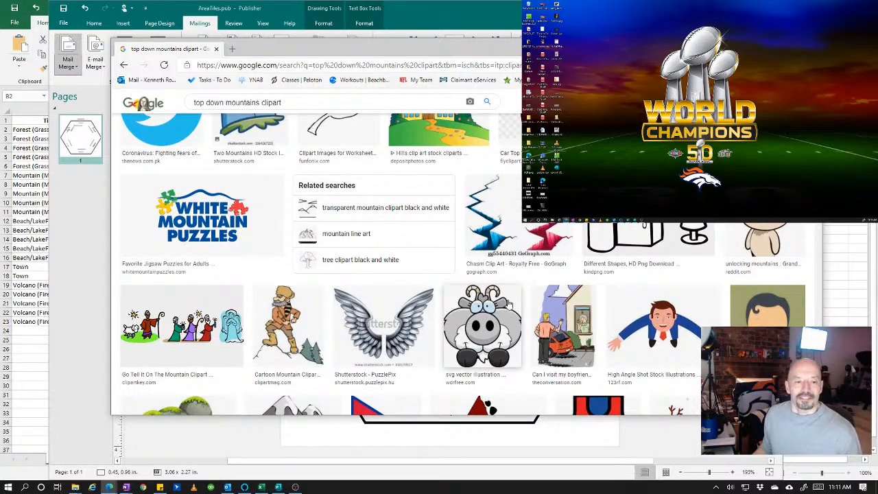
pyautogui.scroll(20, 510, 302)
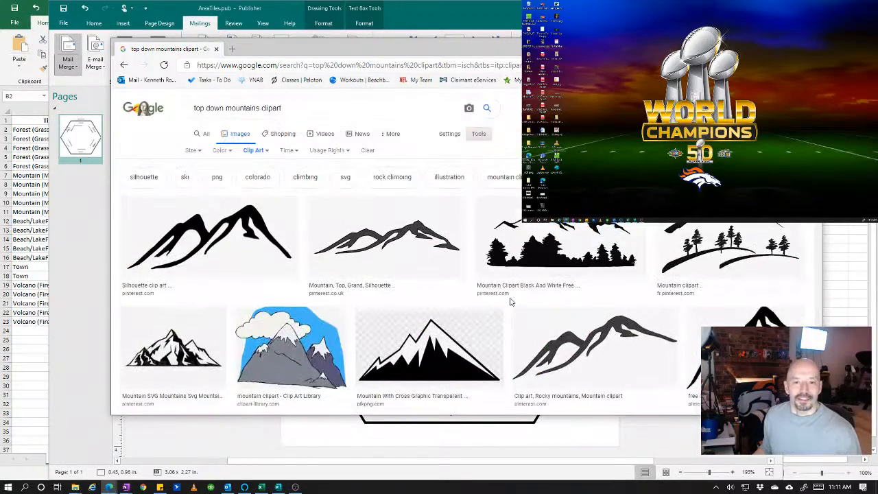
pyautogui.scroll(-5, 510, 302)
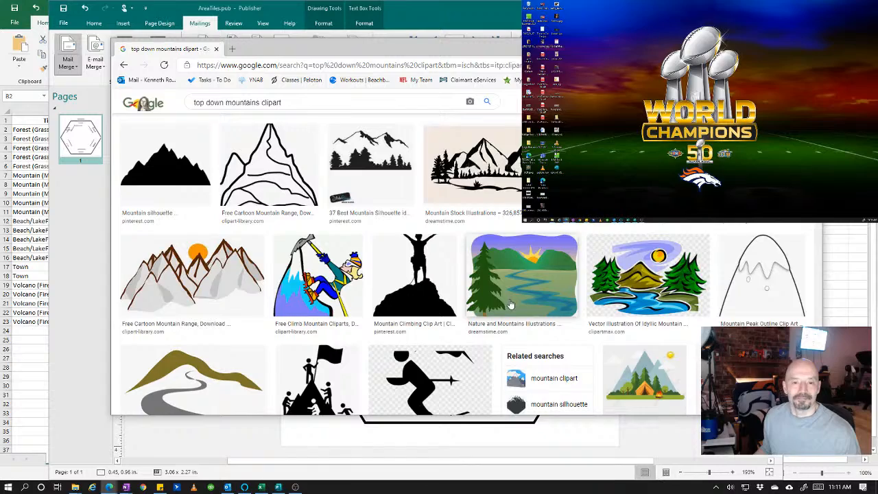
pyautogui.scroll(-5, 509, 304)
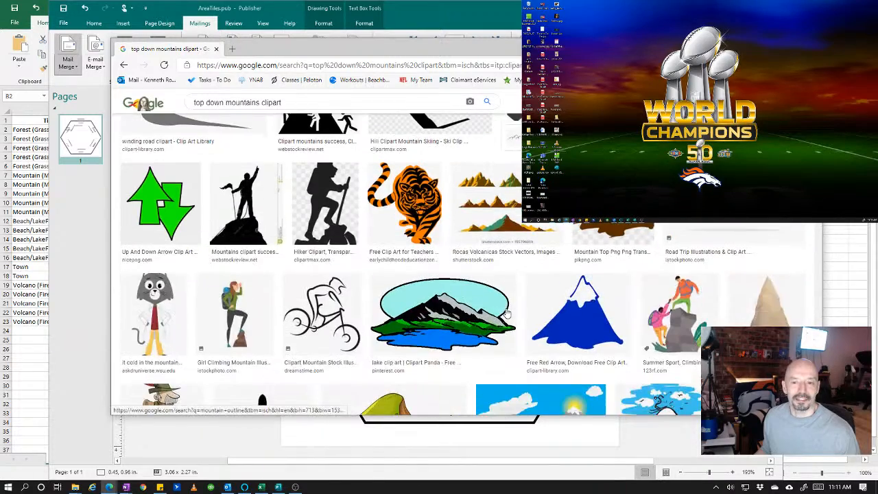
pyautogui.scroll(2, 508, 313)
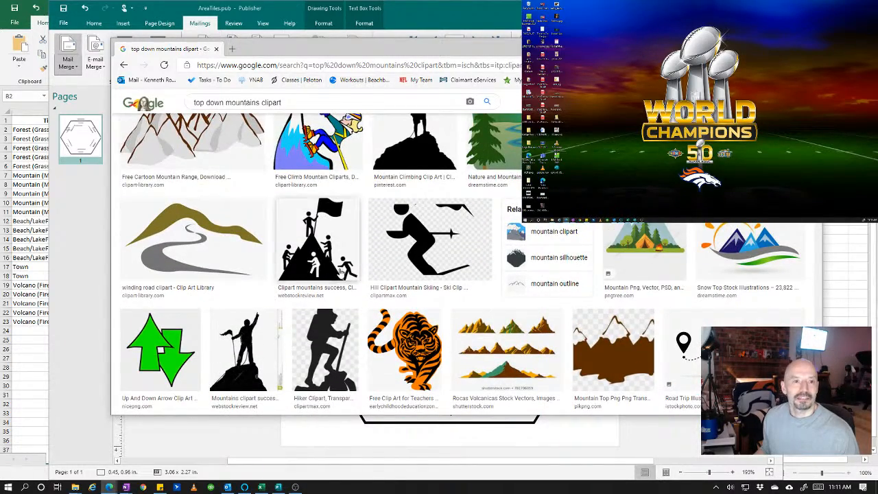
pyautogui.scroll(8, 341, 272)
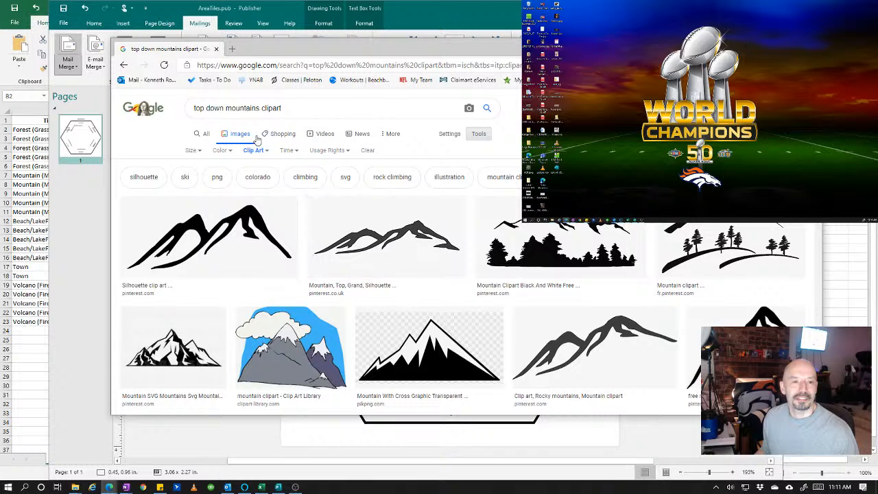
pyautogui.click(254, 150)
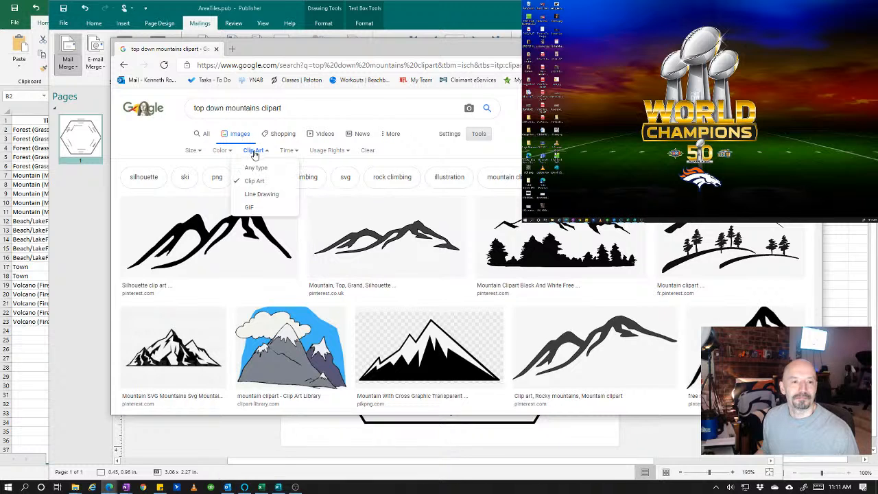
pyautogui.click(263, 208)
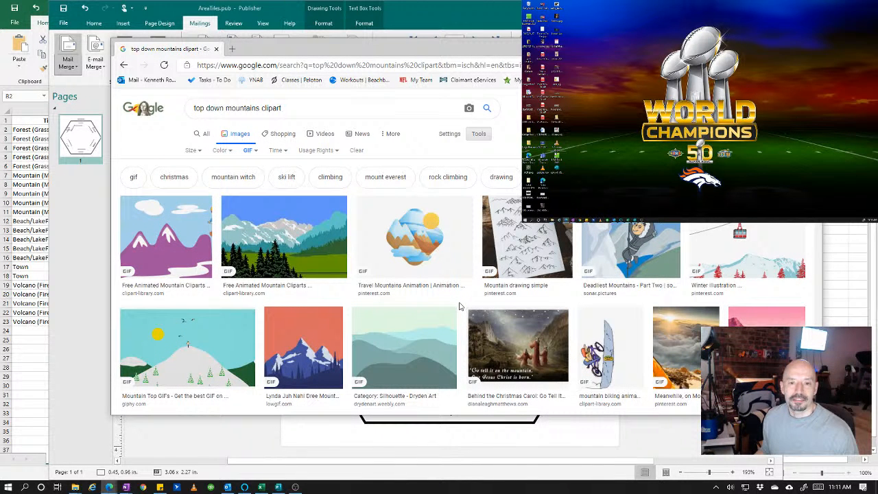
# - Look through the GIF results for "top down mountains clipart" for a mountain picture that could illustrate a tile
pyautogui.scroll(-3, 460, 306)
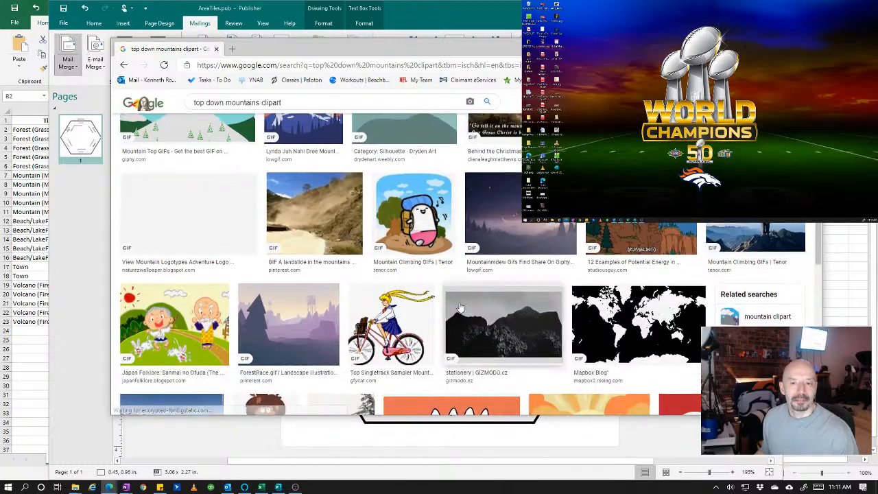
pyautogui.scroll(-3, 460, 307)
pyautogui.scroll(-2, 460, 308)
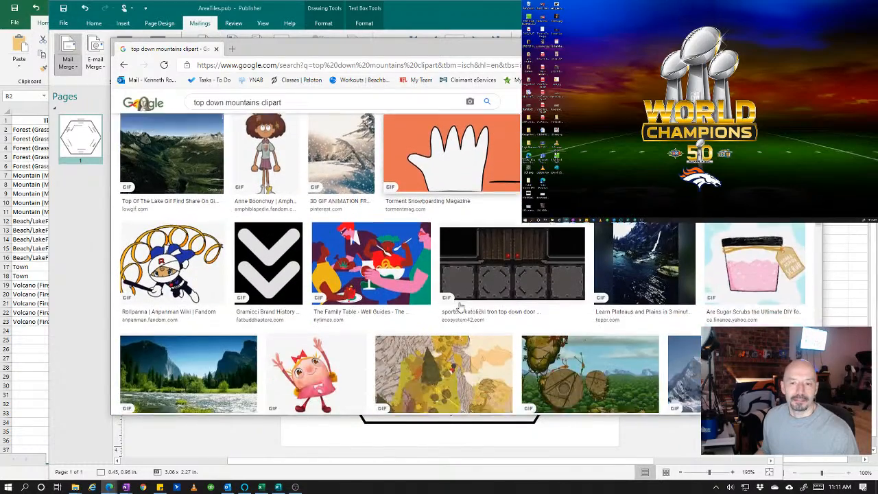
pyautogui.scroll(-2, 461, 308)
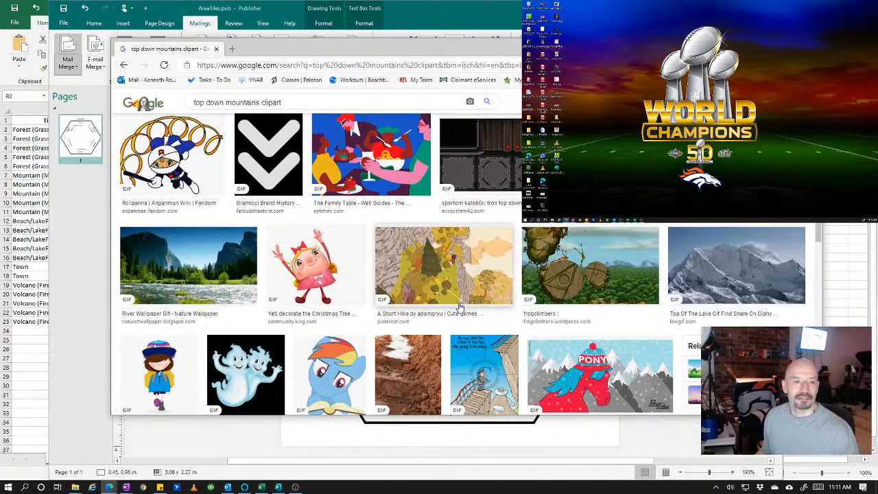
pyautogui.scroll(-2, 458, 314)
pyautogui.scroll(-2, 458, 313)
pyautogui.scroll(-2, 457, 319)
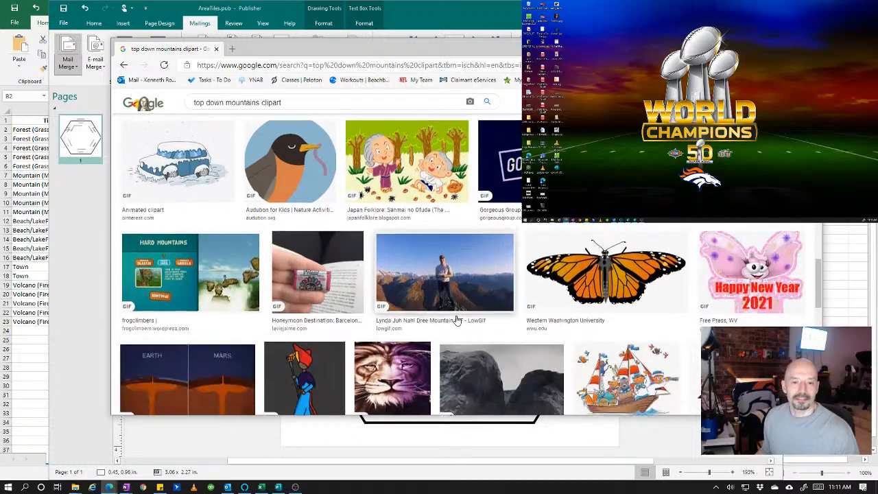
pyautogui.scroll(-2, 458, 320)
pyautogui.scroll(-2, 459, 312)
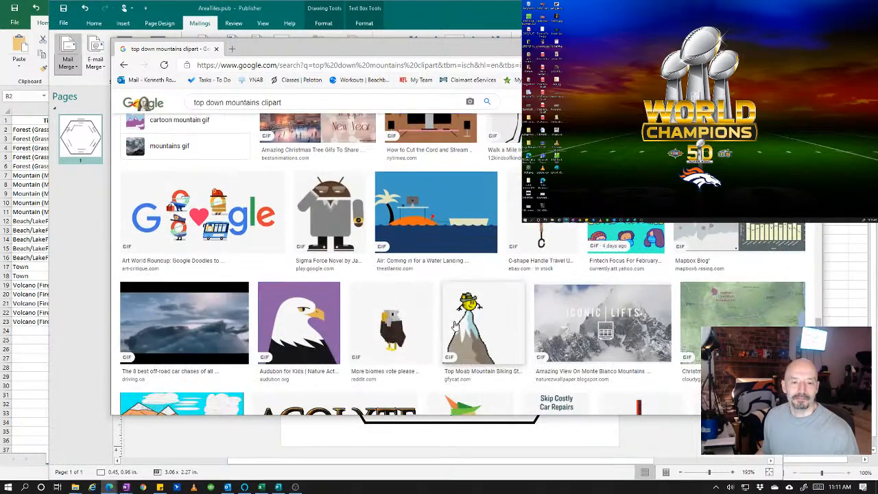
pyautogui.scroll(-5, 454, 316)
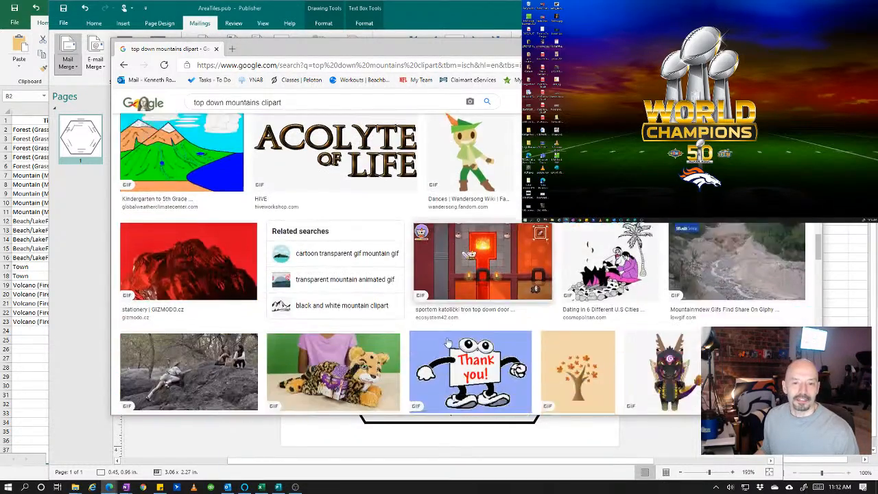
pyautogui.scroll(-4, 443, 347)
pyautogui.scroll(-5, 441, 351)
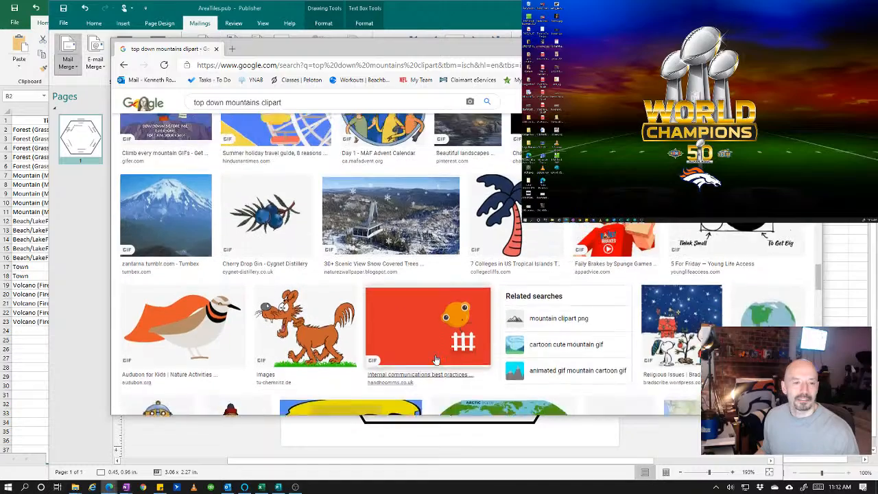
pyautogui.scroll(-3, 436, 356)
pyautogui.scroll(-1, 436, 359)
pyautogui.scroll(15, 315, 166)
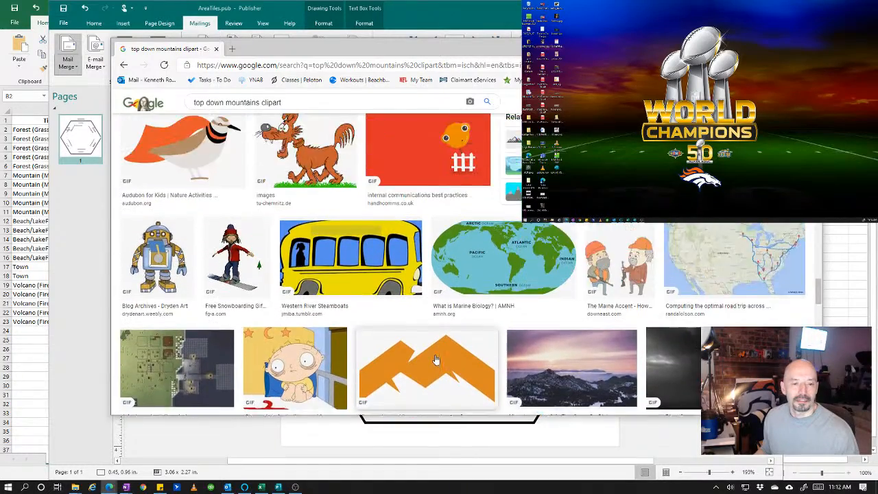
pyautogui.scroll(2, 315, 166)
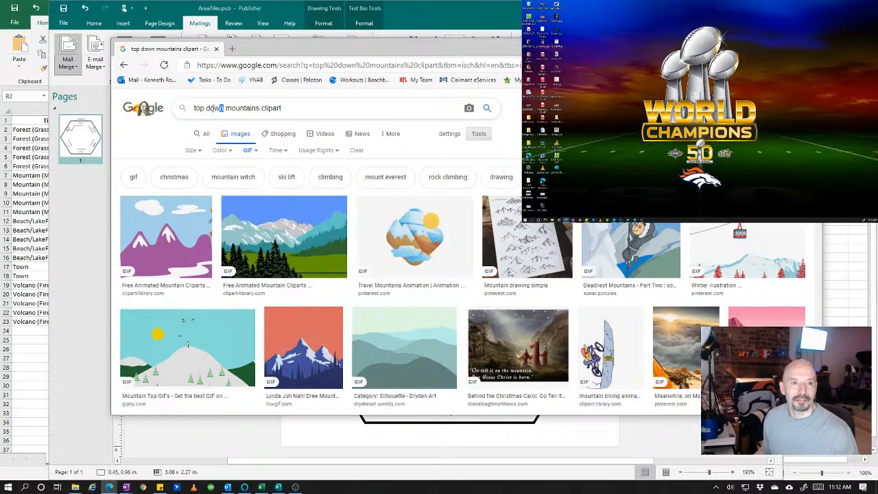
# - Shorten the image search to "mountains clipart" by removing "top down", and run it
pyautogui.moveTo(221, 108); pyautogui.dragTo(194, 108)
pyautogui.press('BackSpace')
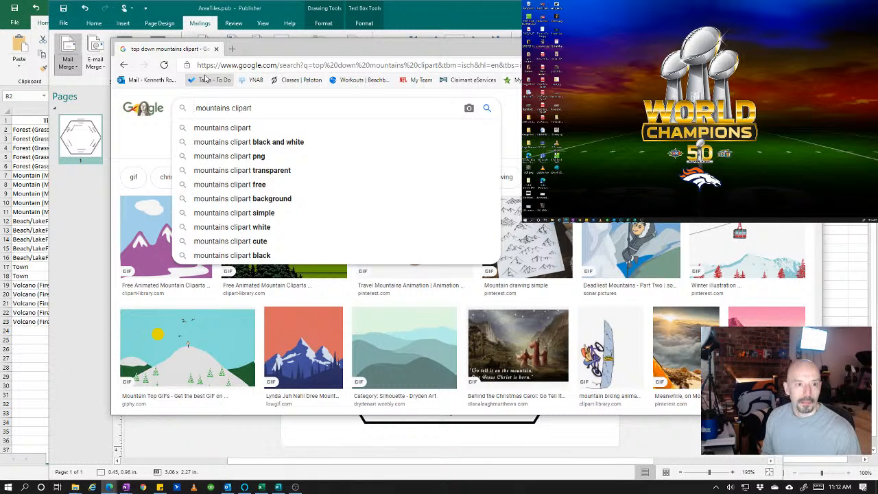
pyautogui.press('Return')
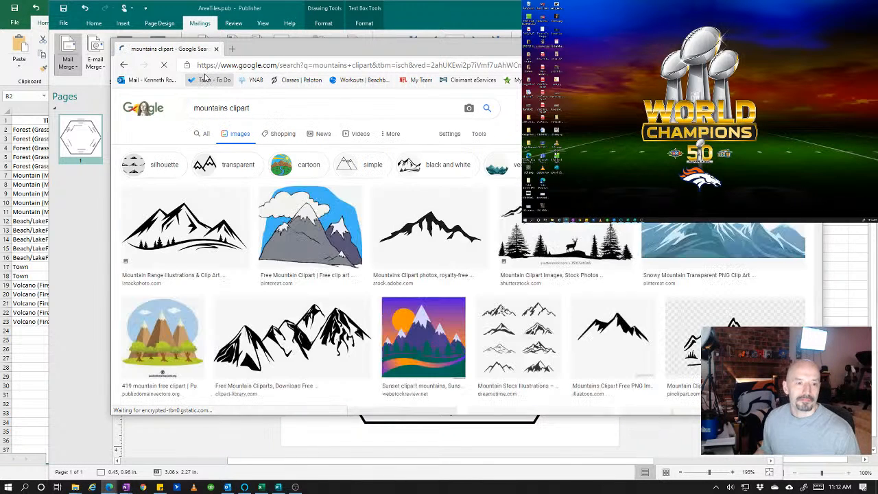
# - Narrow the "mountains clipart" image results to the suggested "vector" category
pyautogui.scroll(-6, 561, 261)
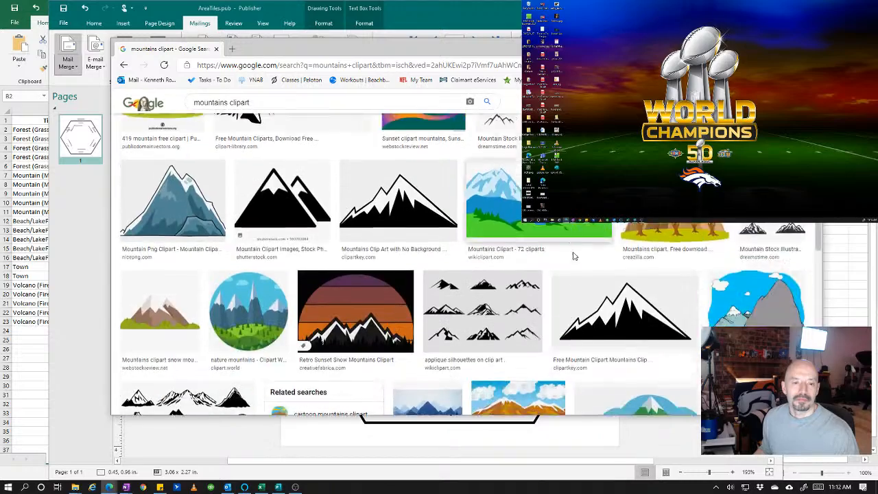
pyautogui.scroll(-5, 561, 271)
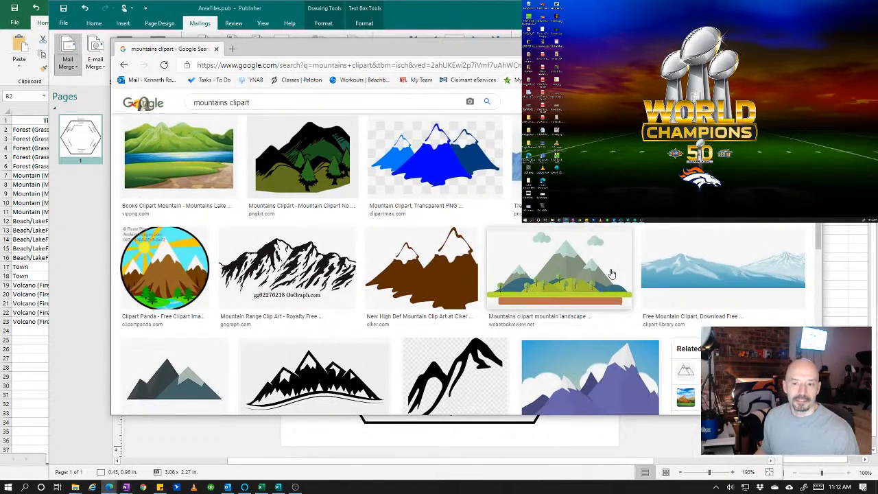
pyautogui.scroll(-2, 612, 274)
pyautogui.scroll(-4, 609, 275)
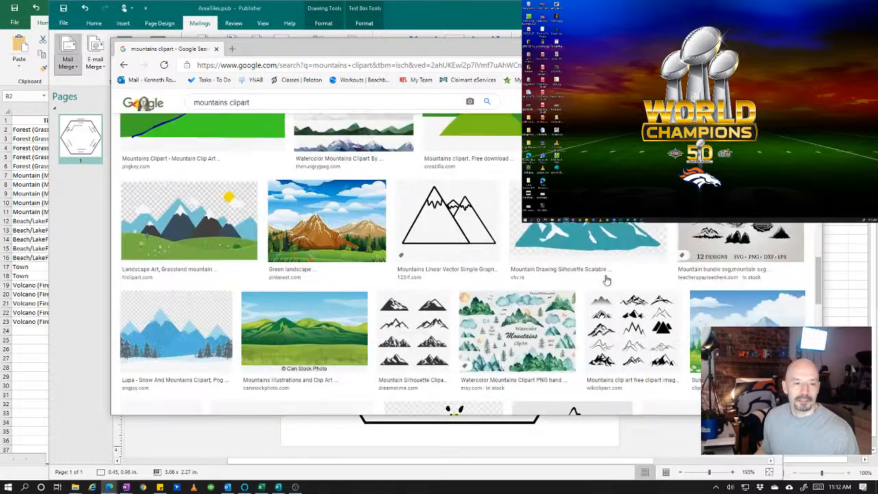
pyautogui.scroll(8, 602, 283)
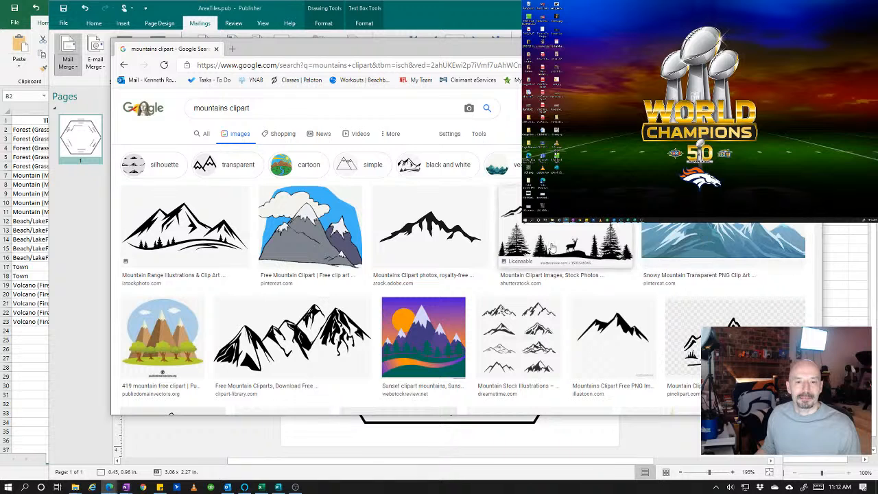
pyautogui.click(501, 172)
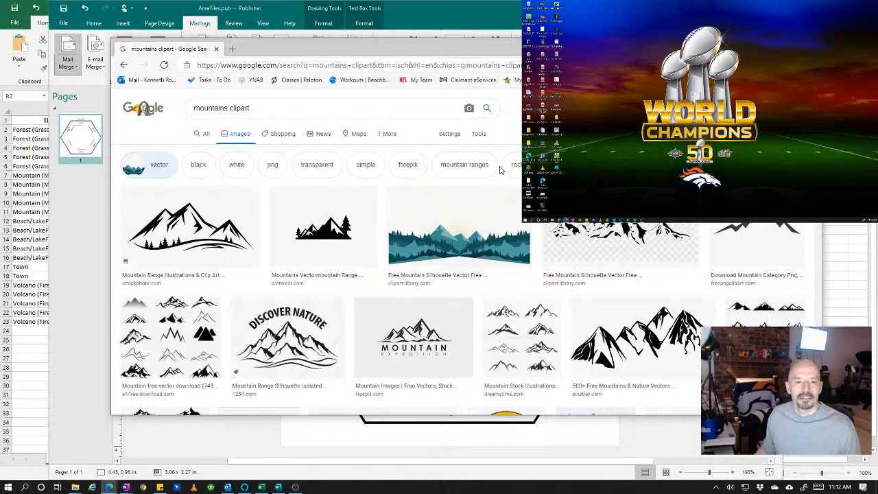
# - Examine the vector results for "mountains clipart" for a simple mountain range drawing suitable for the mountain tiles
pyautogui.scroll(-5, 549, 288)
pyautogui.scroll(-3, 571, 330)
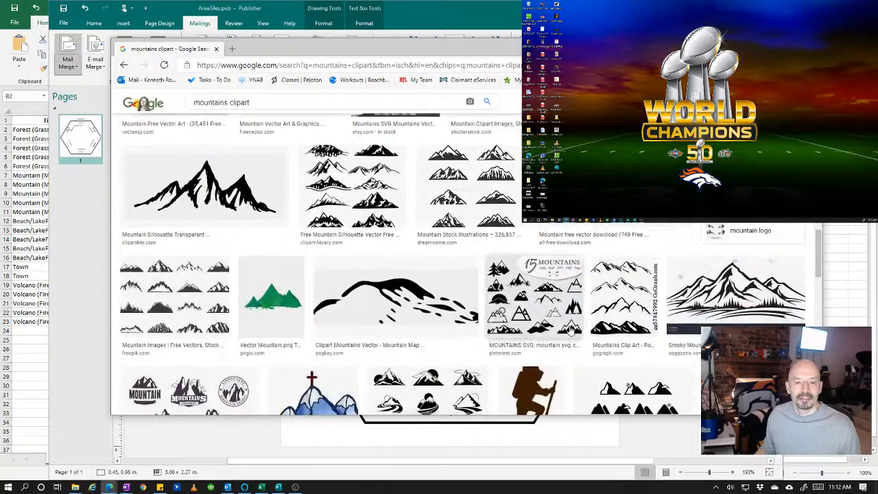
pyautogui.scroll(-10, 571, 331)
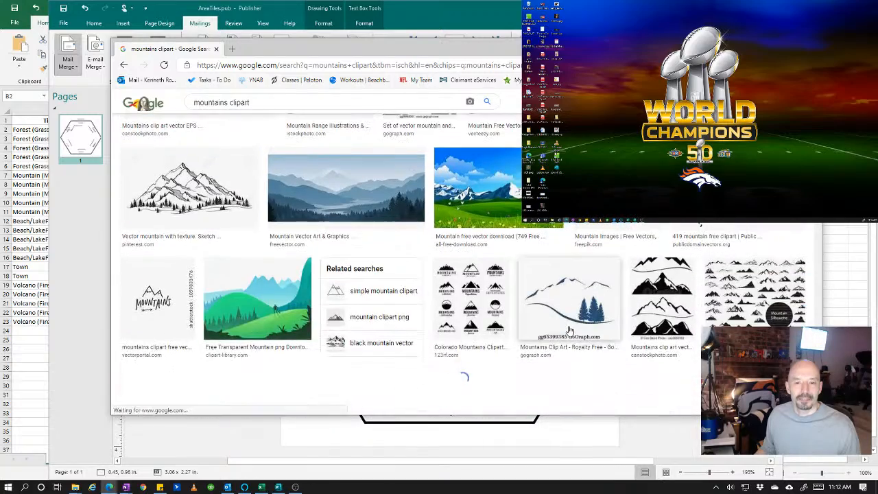
pyautogui.scroll(-8, 569, 330)
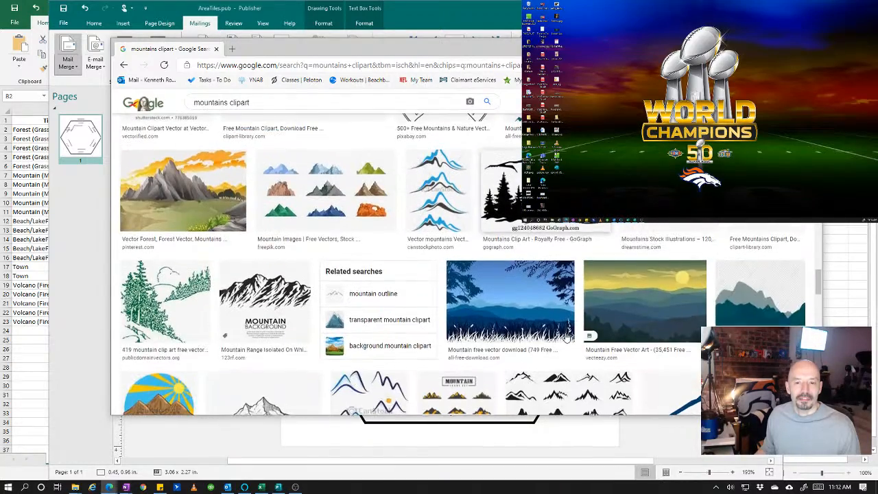
pyautogui.scroll(-10, 568, 336)
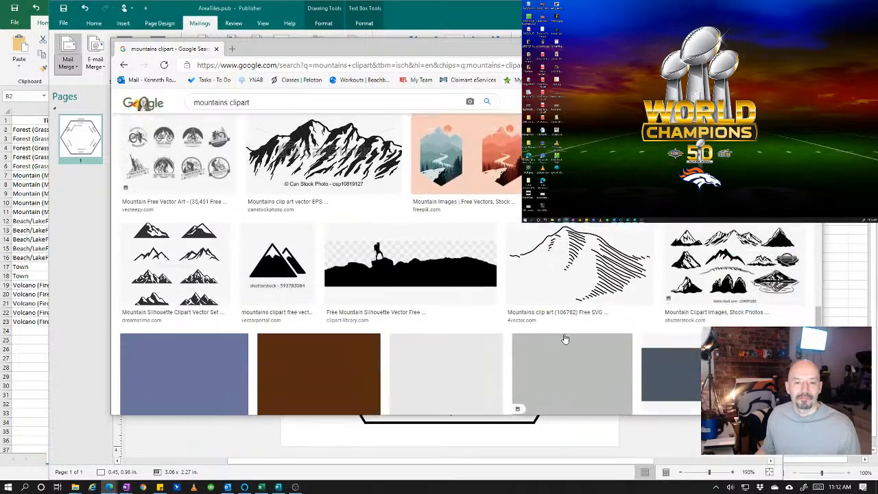
pyautogui.scroll(-3, 564, 335)
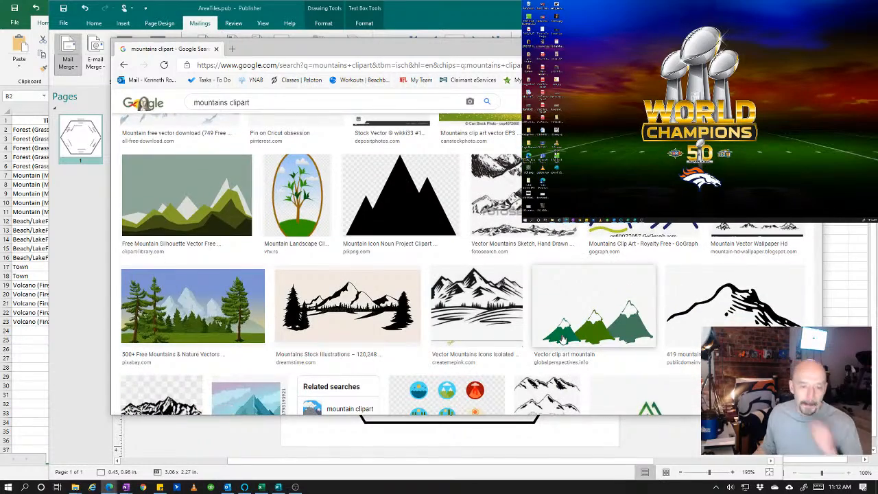
pyautogui.scroll(-3, 562, 338)
pyautogui.scroll(-1, 563, 339)
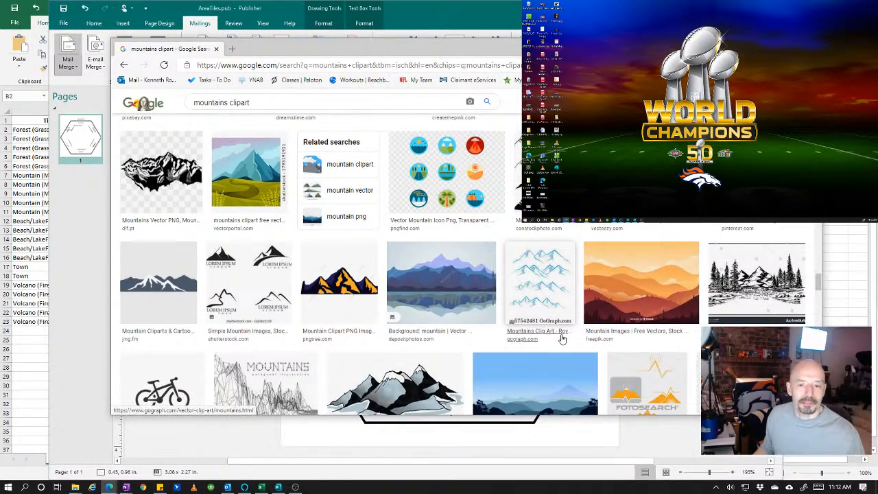
pyautogui.scroll(-2, 562, 338)
pyautogui.scroll(-1, 563, 338)
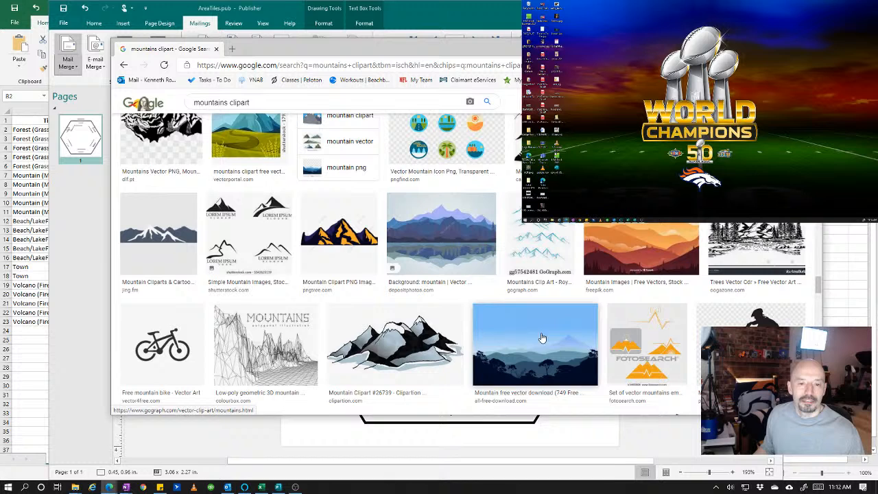
# - Save the grey snow-capped mountain clip art from clipartion.com as Mountains.jpeg in the Youtube Pokemon Game folder
pyautogui.rightClick(387, 352)
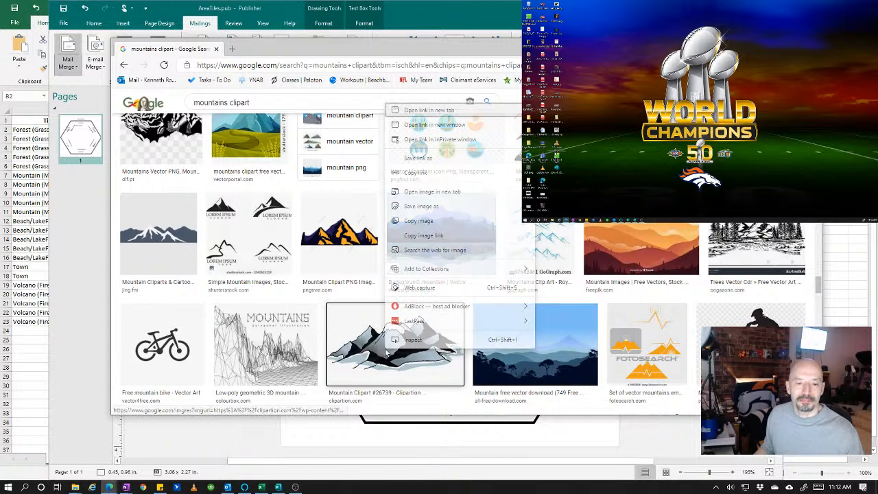
pyautogui.click(431, 206)
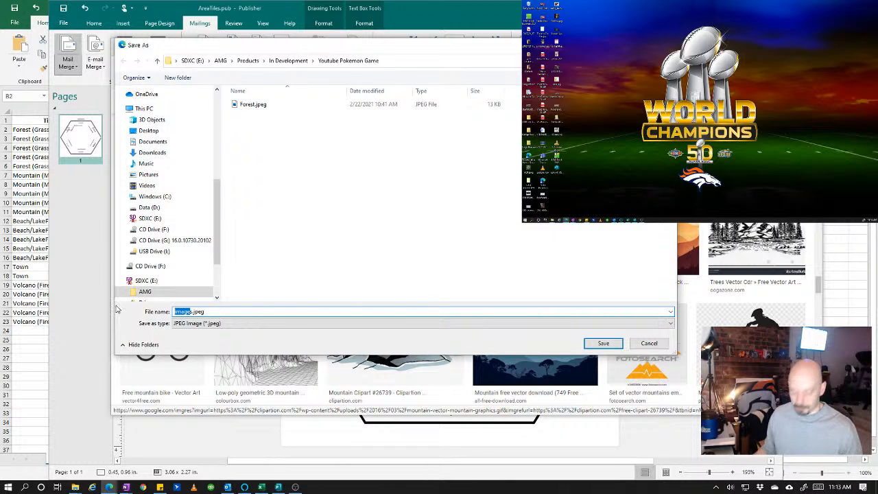
pyautogui.press('Delete')
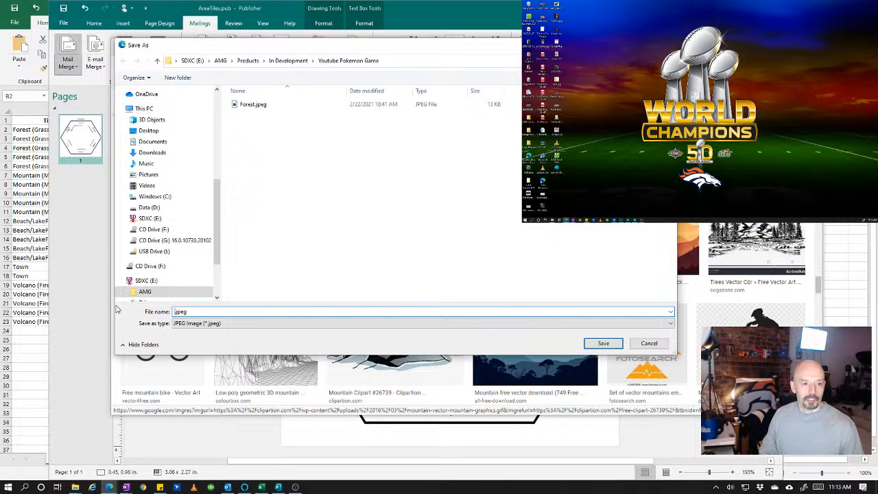
pyautogui.write('Mountains')
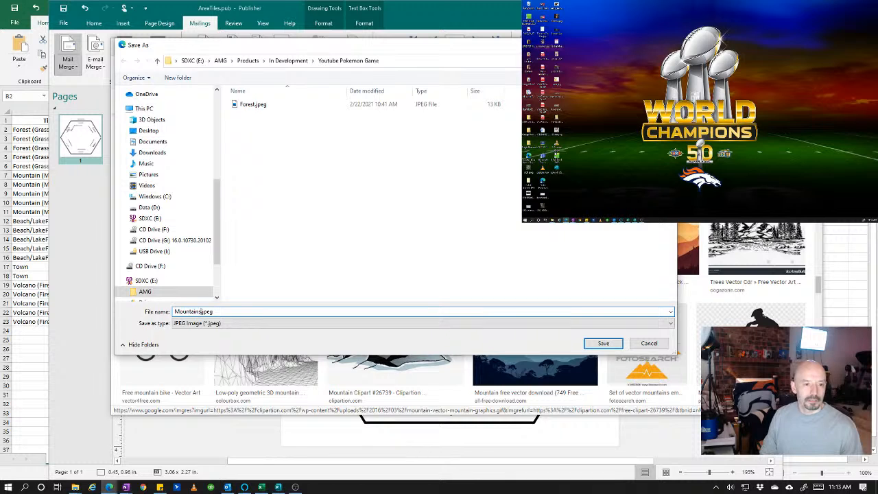
pyautogui.click(601, 344)
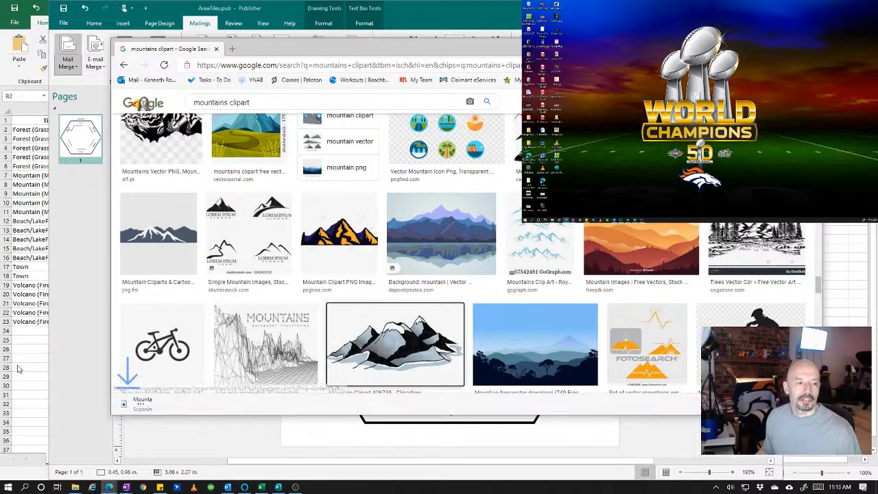
pyautogui.hotkey('alt', 'Tab')
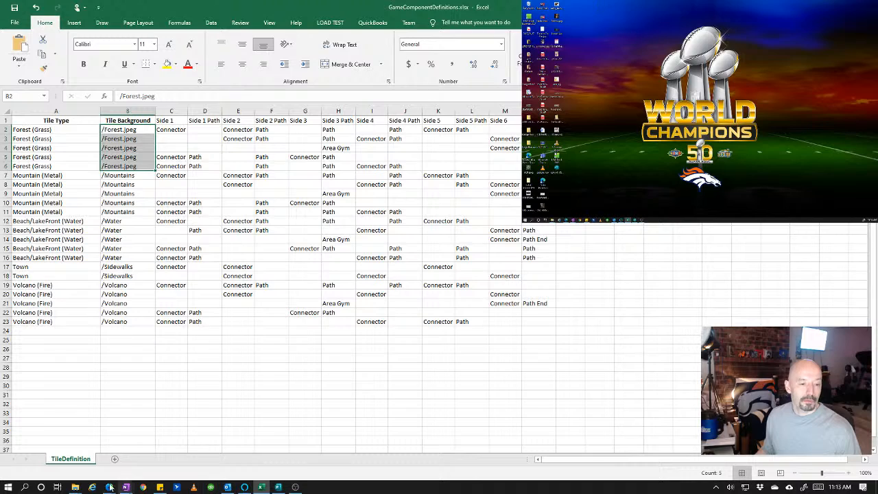
pyautogui.moveTo(110, 489)
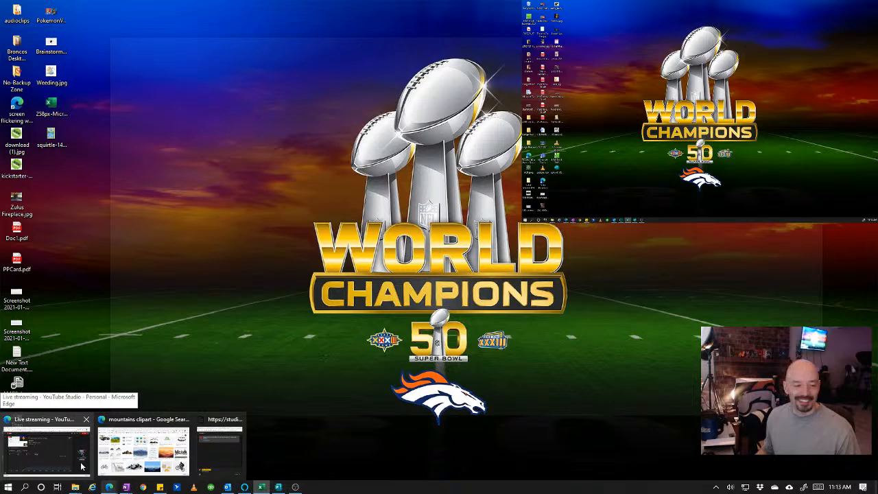
pyautogui.click(81, 466)
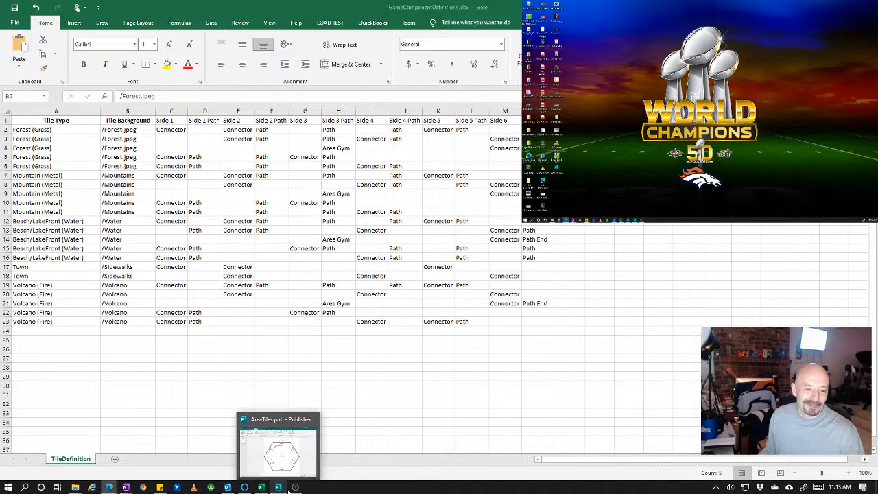
pyautogui.moveTo(287, 487)
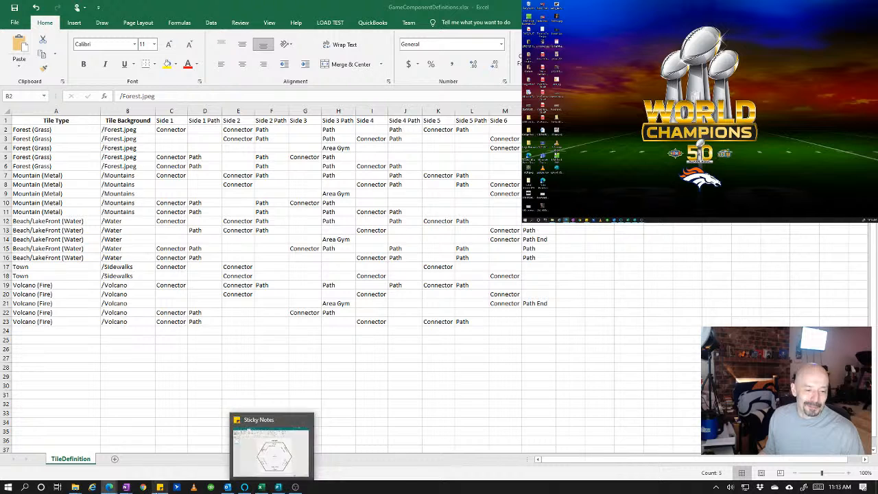
pyautogui.moveTo(159, 486)
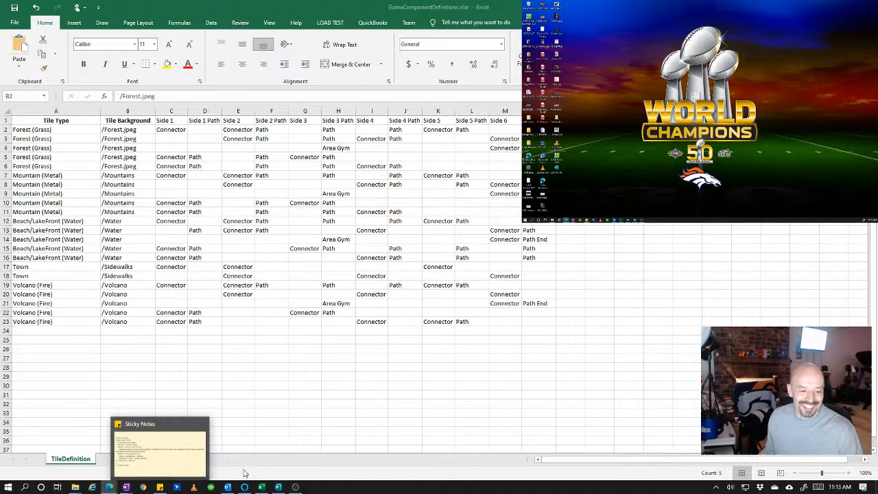
# - Switch back to the Google image search in Edge and replace "mountains" to search for "water clipart"
pyautogui.moveTo(116, 487)
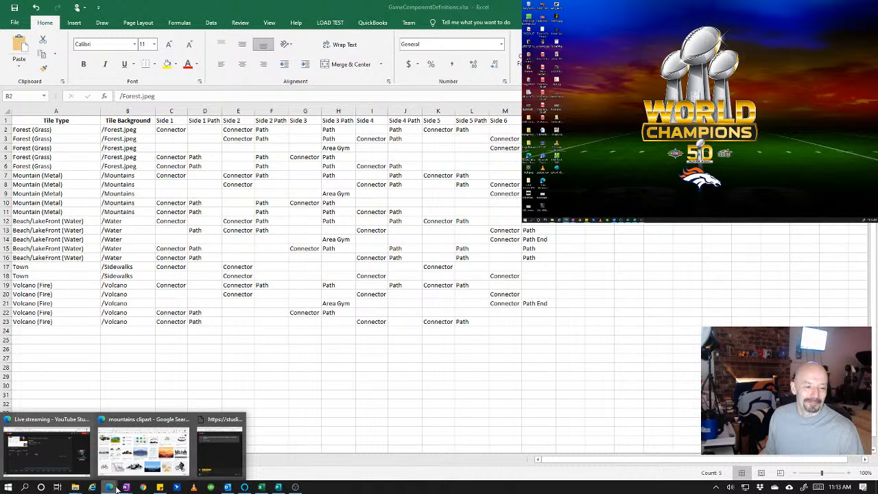
pyautogui.click(133, 477)
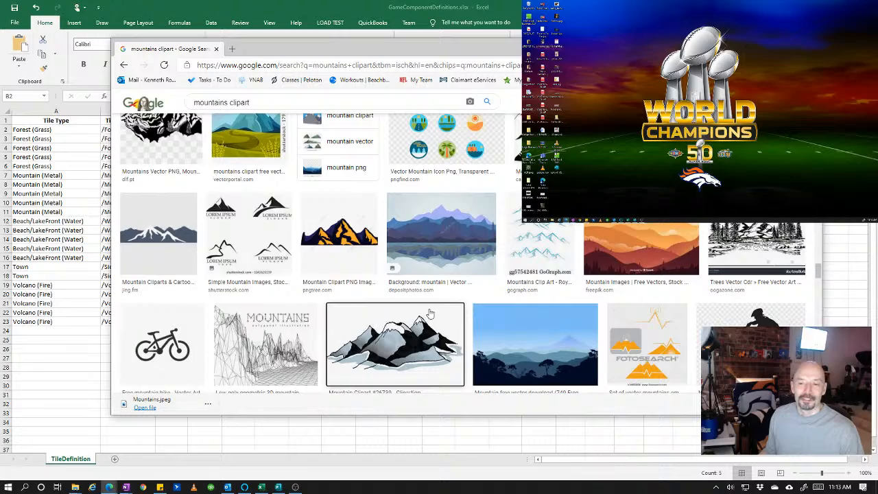
pyautogui.scroll(10, 440, 274)
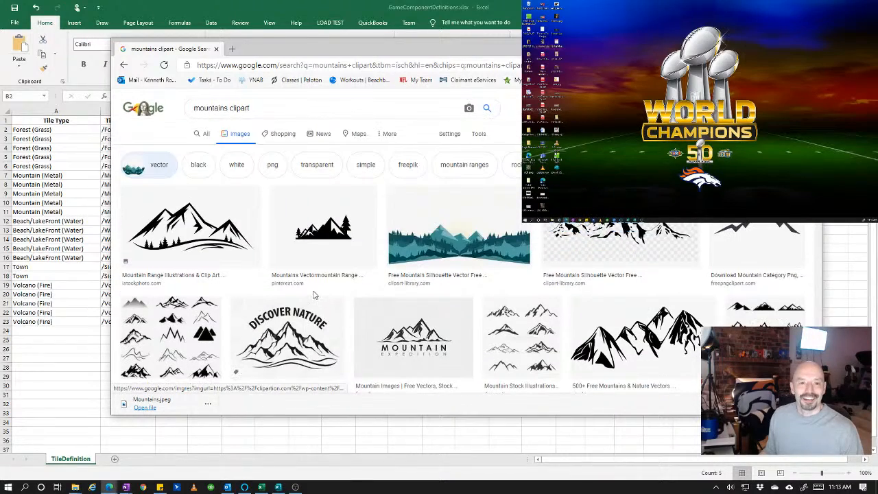
pyautogui.doubleClick(213, 110)
pyautogui.write('water')
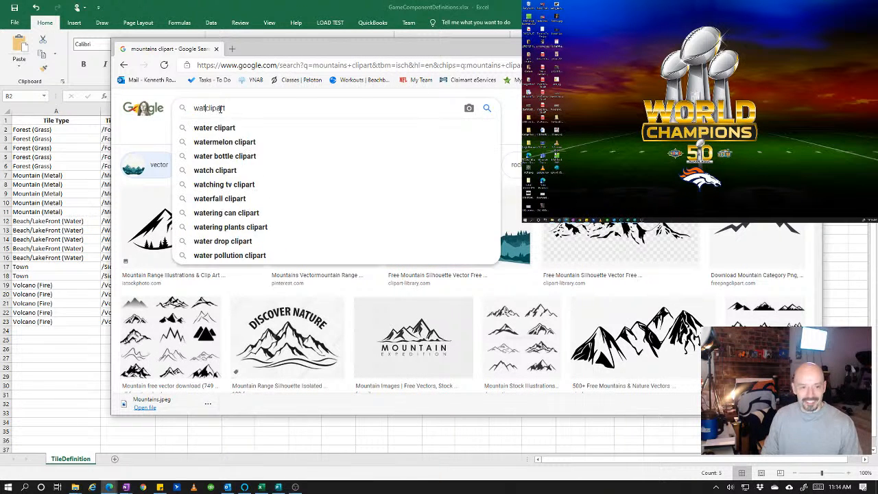
pyautogui.press('Return')
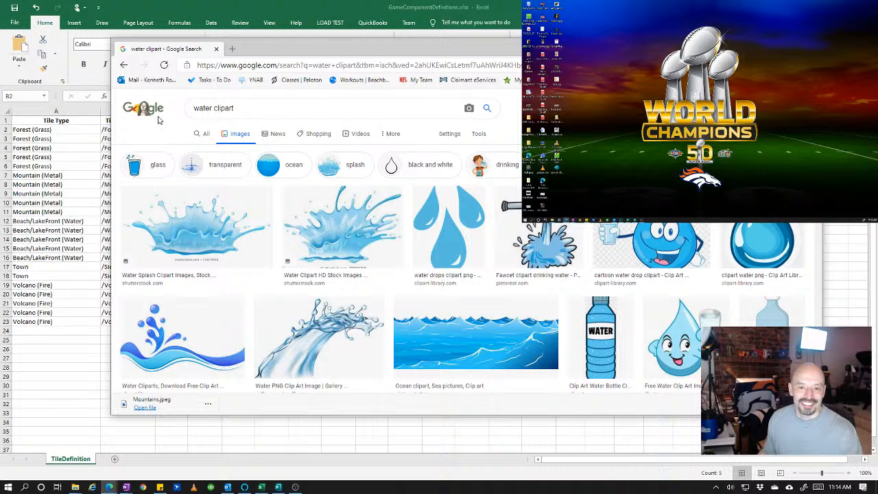
# - Look through the "water clipart" image results for a picture suitable for the beach and lakefront tiles
pyautogui.scroll(-3, 495, 314)
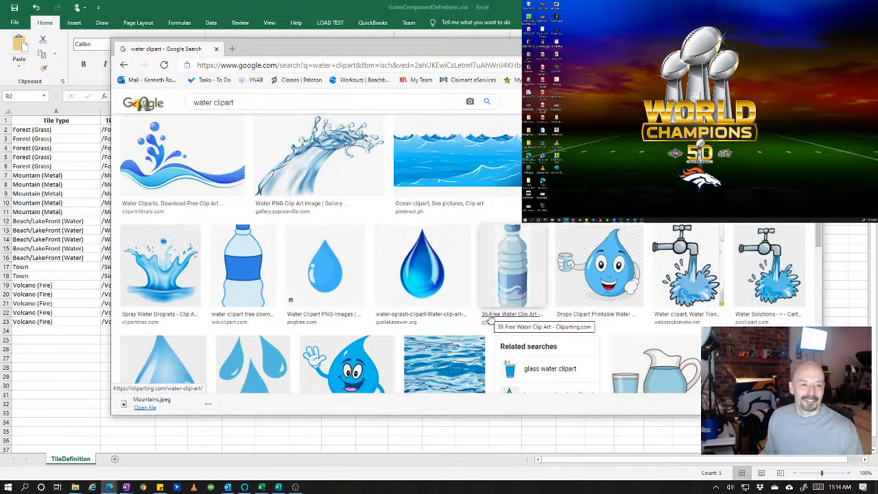
pyautogui.scroll(-5, 490, 320)
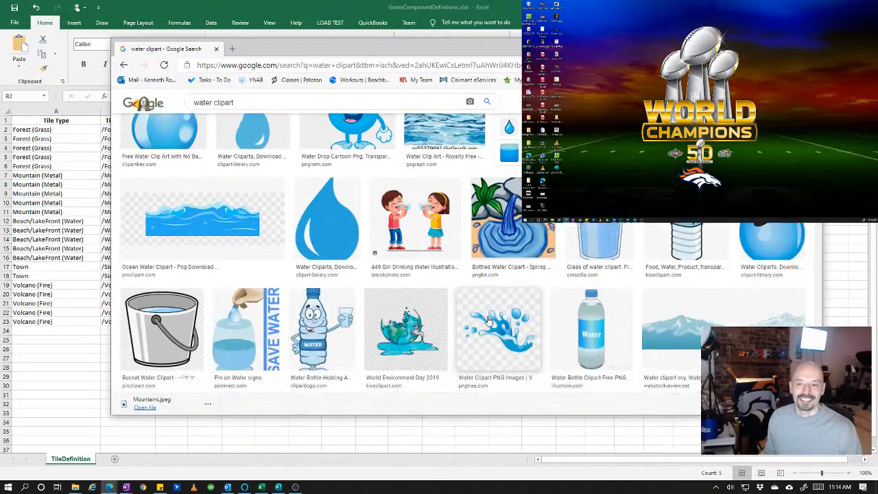
pyautogui.scroll(-1, 490, 320)
pyautogui.scroll(-5, 490, 320)
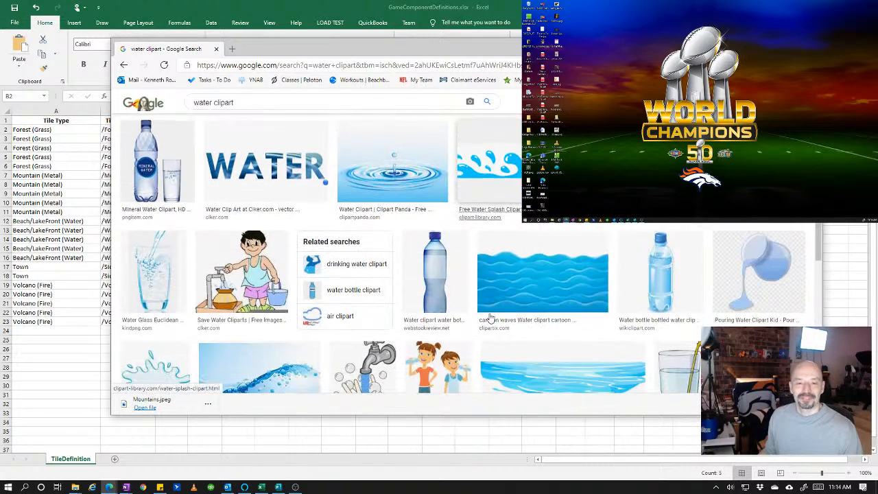
pyautogui.scroll(-3, 485, 328)
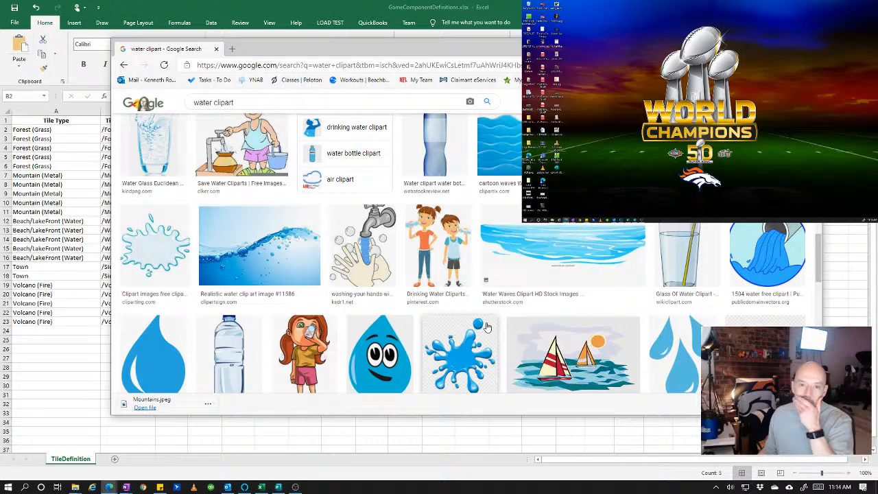
pyautogui.scroll(-4, 486, 328)
# - Add "top down" before the current search words and run the image search for "top down water clipart"
pyautogui.scroll(12, 291, 176)
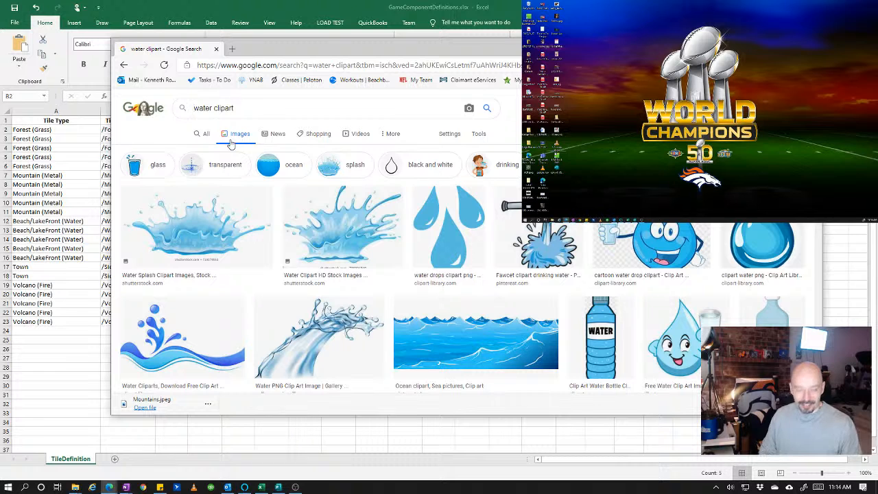
pyautogui.write('top d')
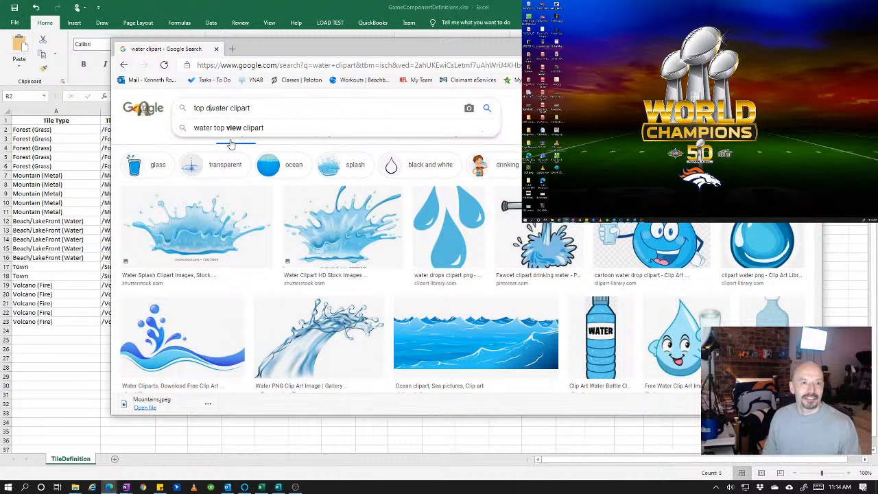
pyautogui.write('own')
pyautogui.press('Return')
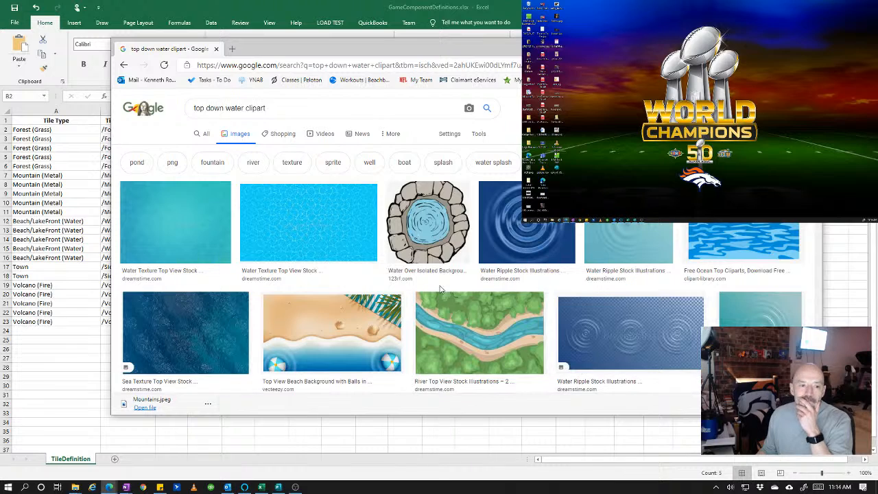
# - Examine the "top down water clipart" results for an overhead water or shoreline picture for the water tiles
pyautogui.scroll(-3, 453, 278)
pyautogui.scroll(2, 453, 278)
pyautogui.scroll(-2, 454, 280)
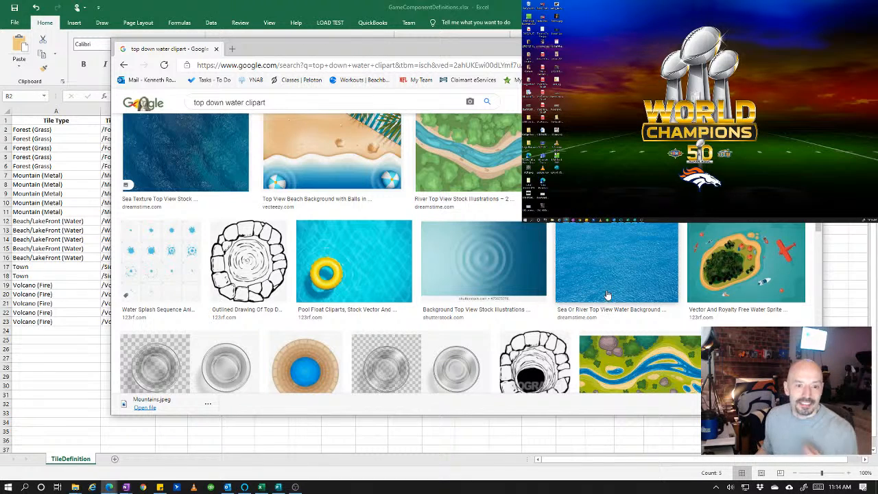
pyautogui.scroll(-5, 607, 295)
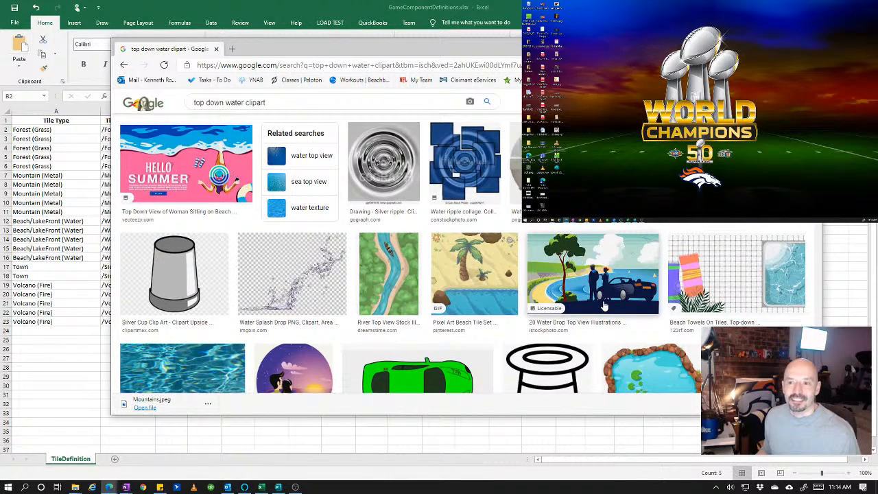
pyautogui.scroll(-3, 602, 307)
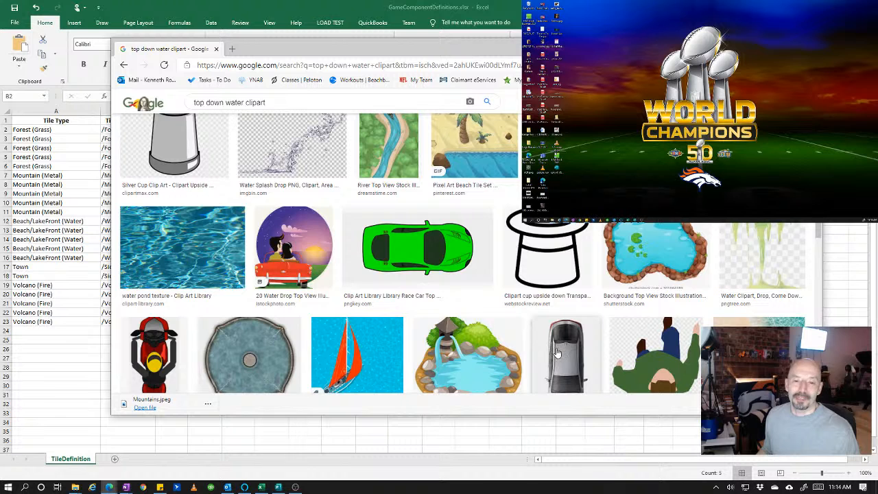
# - Replace "water" with "beach" in the search words and run the image search for "top down beach clipart"
pyautogui.scroll(5, 553, 343)
pyautogui.scroll(1, 553, 343)
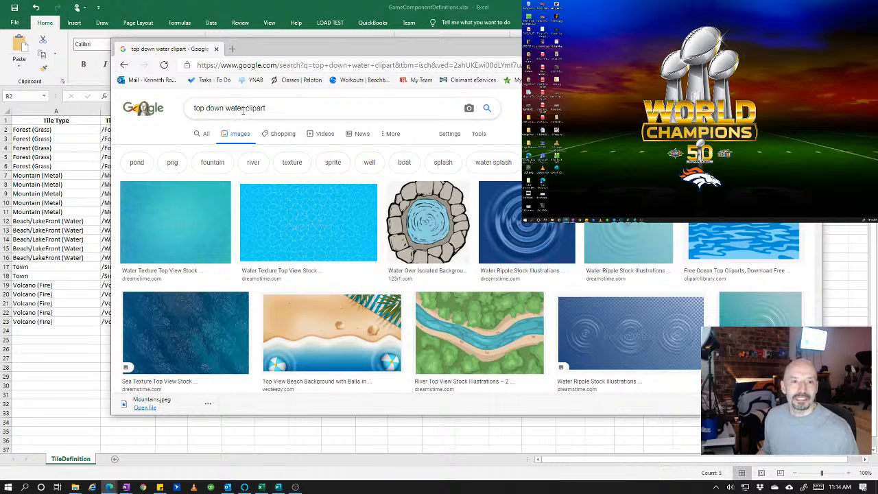
pyautogui.moveTo(243, 109); pyautogui.dragTo(190, 127)
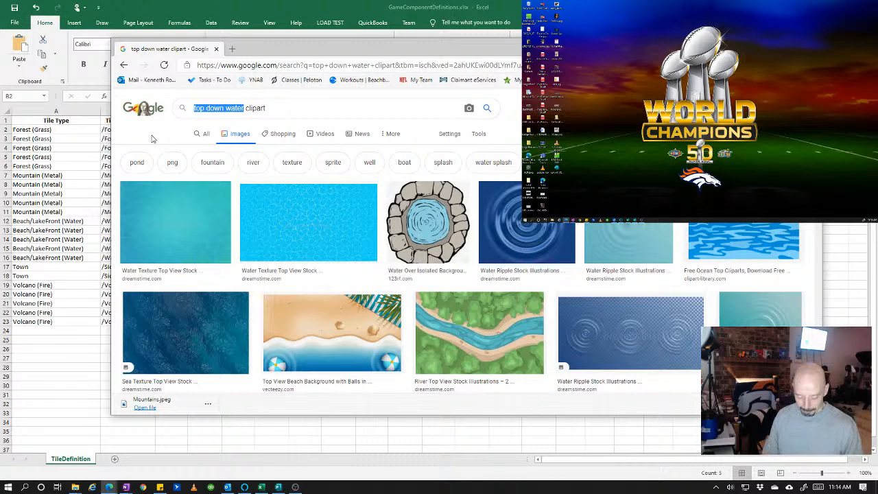
pyautogui.press('Right')
pyautogui.hotkey('ctrl', 'shift', 'Left')
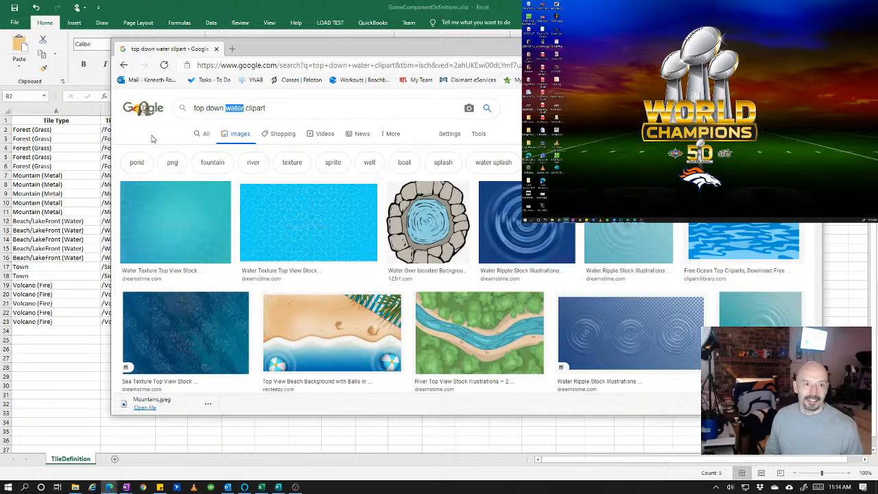
pyautogui.write('beach')
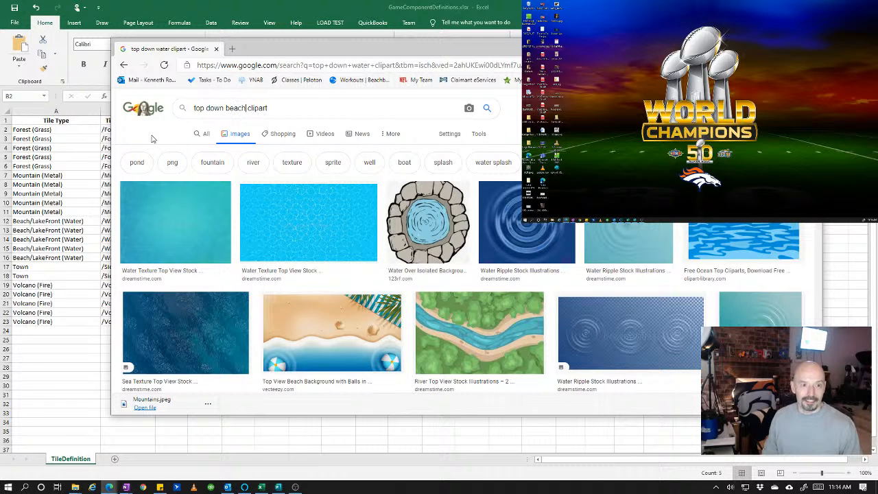
pyautogui.press('Return')
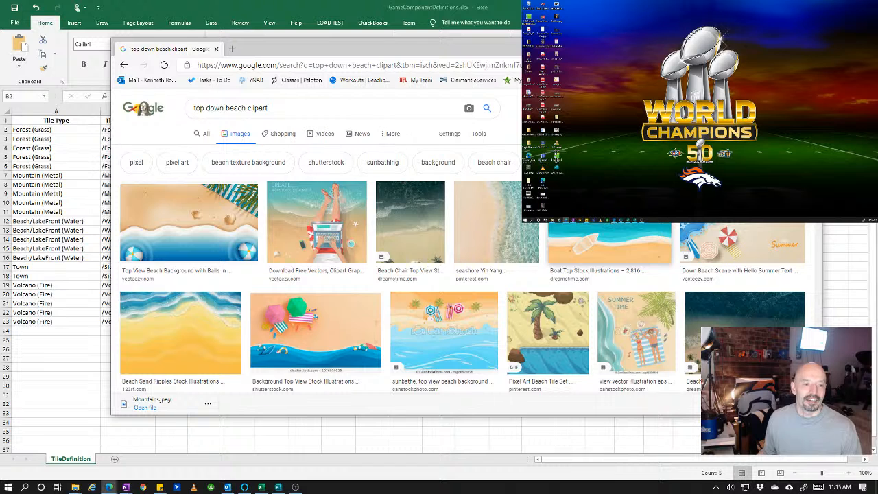
# - Save the top-view beach picture with the boat on the sand as Water.jpeg in the Youtube Pokemon Game folder
pyautogui.rightClick(633, 242)
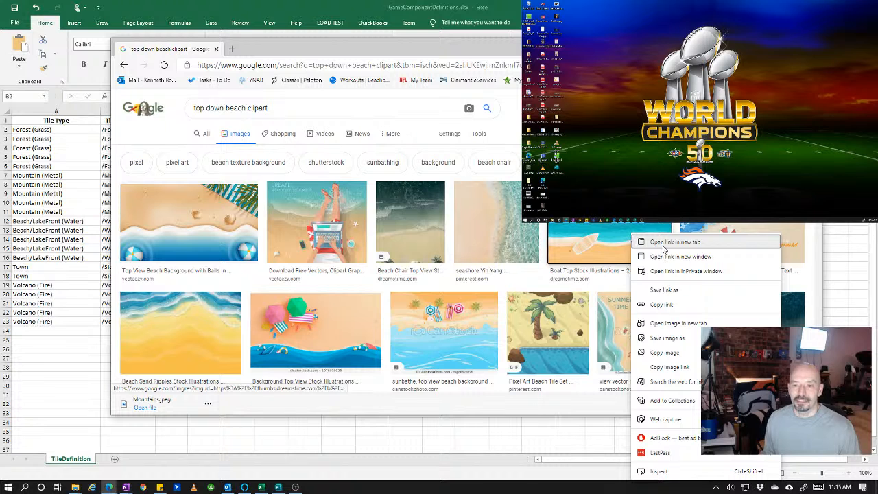
pyautogui.click(673, 342)
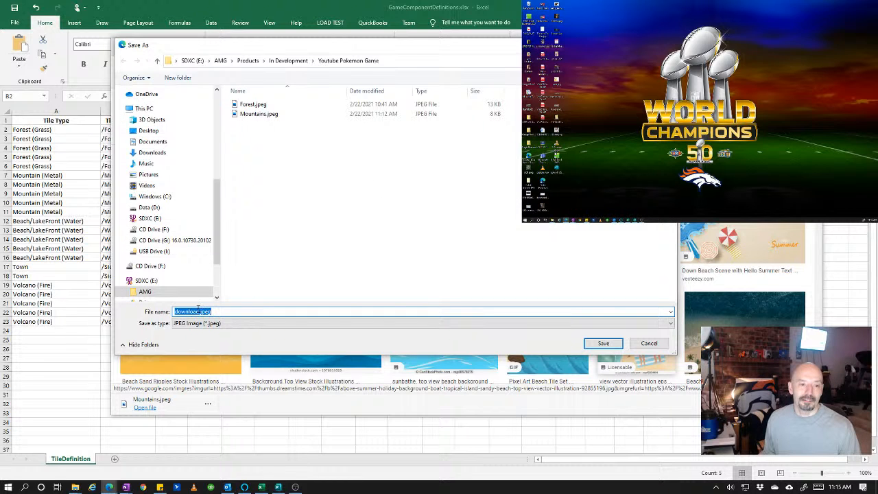
pyautogui.moveTo(201, 311); pyautogui.dragTo(164, 317)
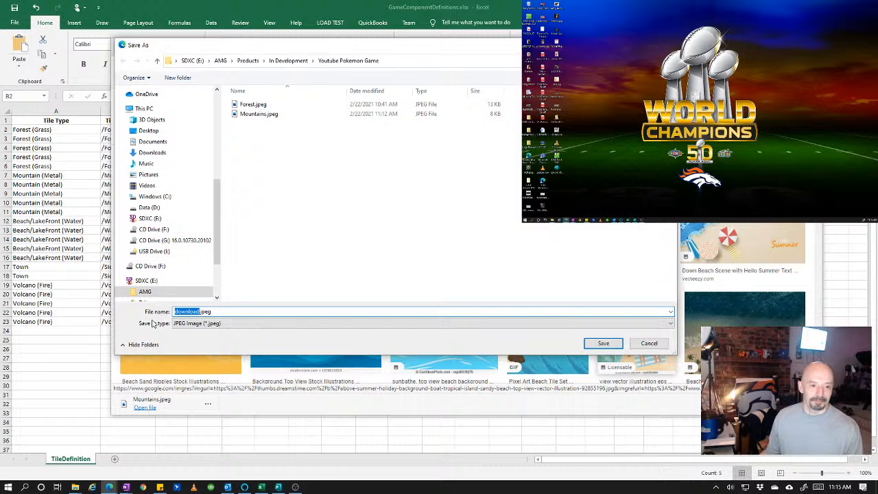
pyautogui.write('Water')
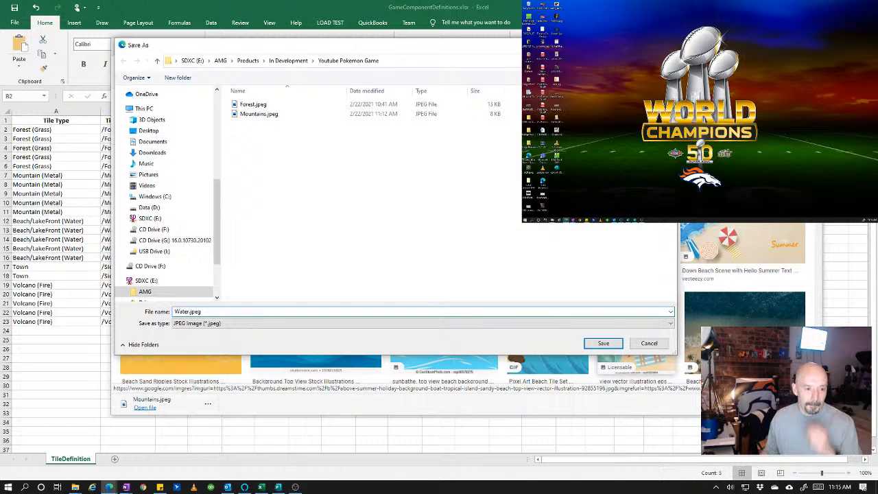
pyautogui.click(611, 349)
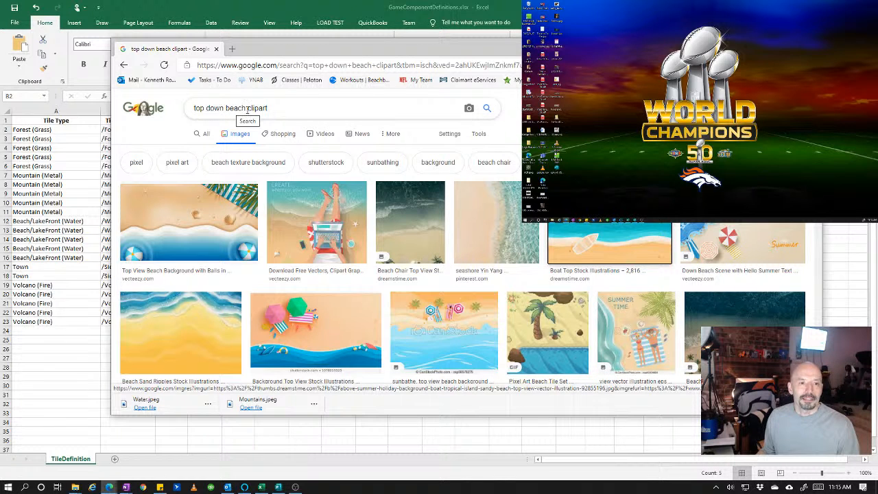
# - Replace "beach" with "volcano" in the search words and run the image search for "top down volcano clipart"
pyautogui.moveTo(247, 109); pyautogui.dragTo(144, 123)
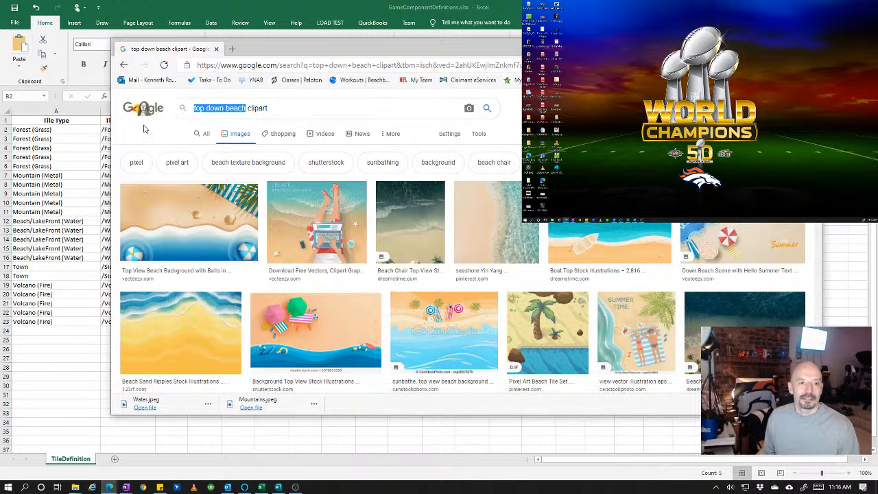
pyautogui.doubleClick(233, 108)
pyautogui.write('v')
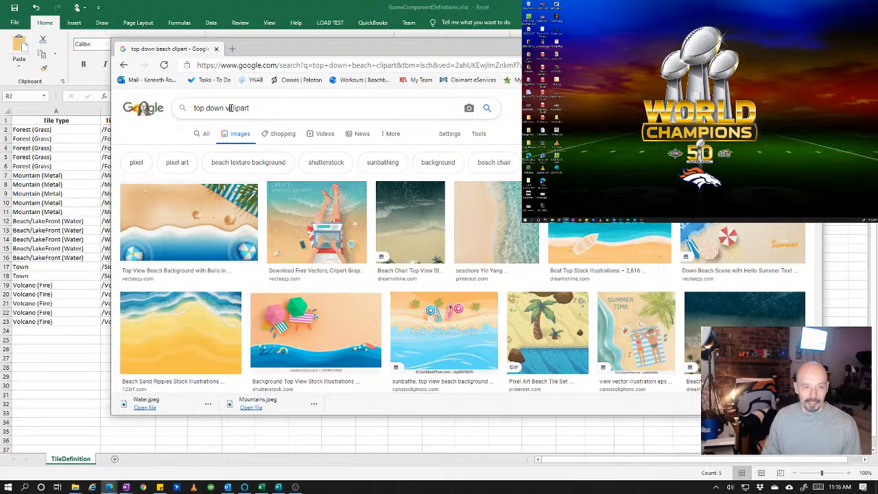
pyautogui.write('olcano')
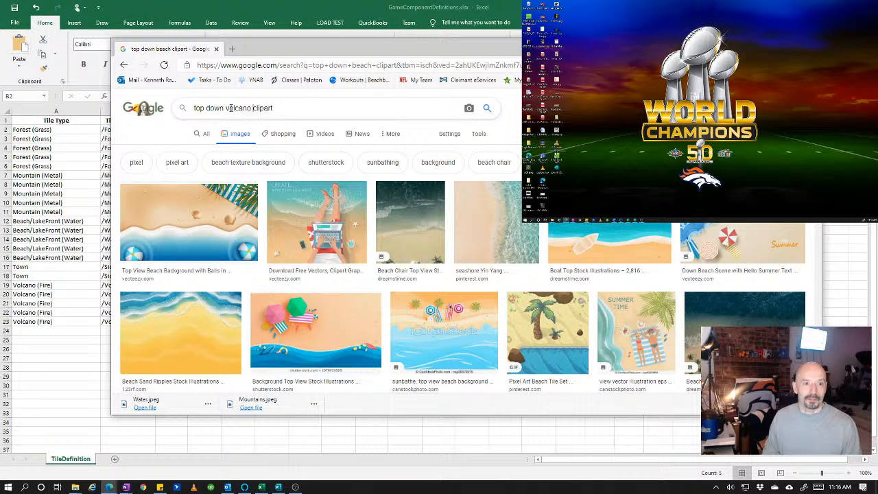
pyautogui.press('Return')
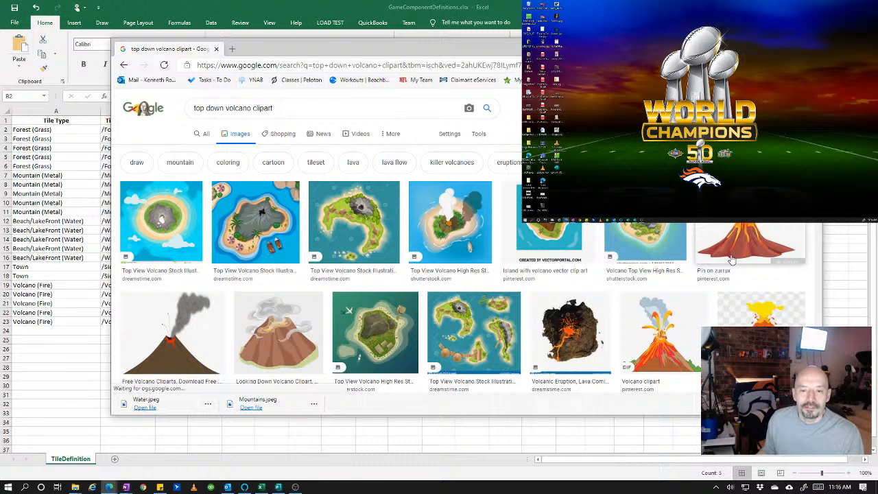
# - Save the top-view picture of red cracked lava ground as Volcano.jpeg in the Youtube Pokemon Game folder
pyautogui.scroll(-2, 732, 260)
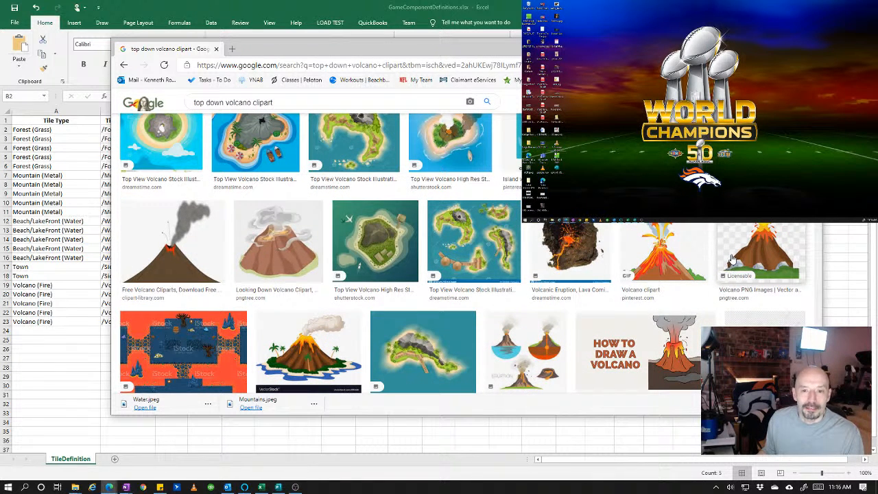
pyautogui.scroll(-2, 738, 253)
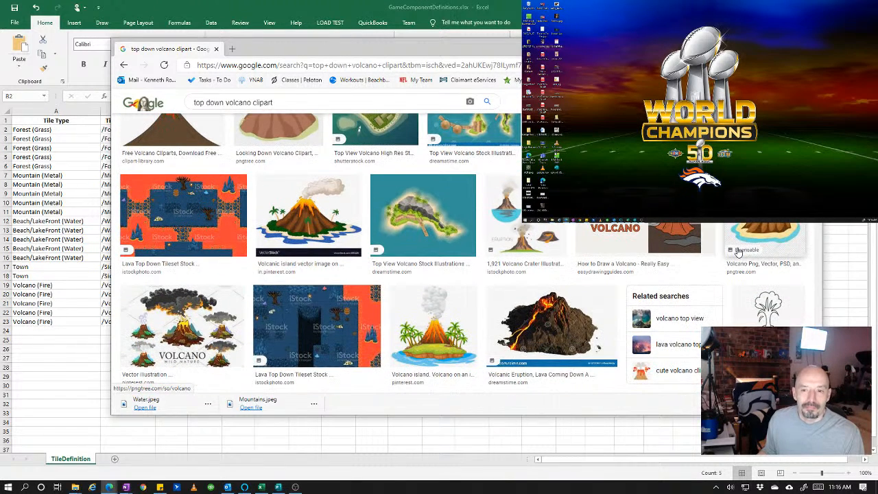
pyautogui.scroll(-2, 736, 253)
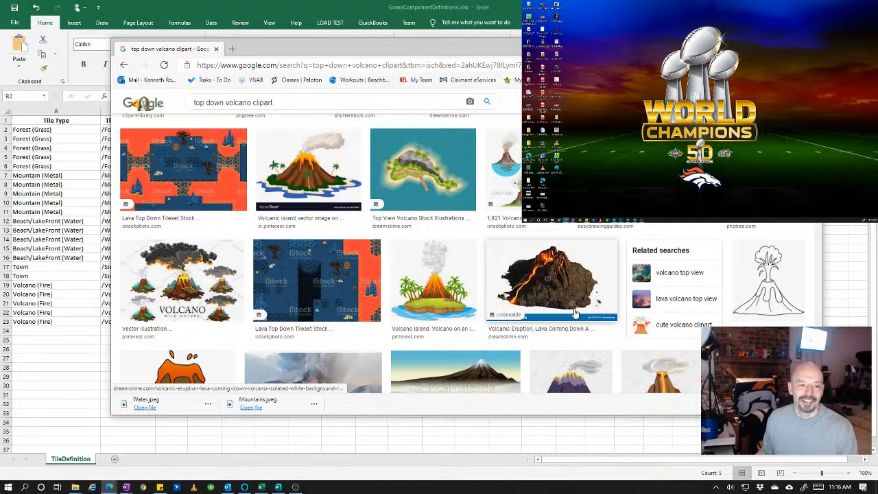
pyautogui.scroll(-1, 572, 309)
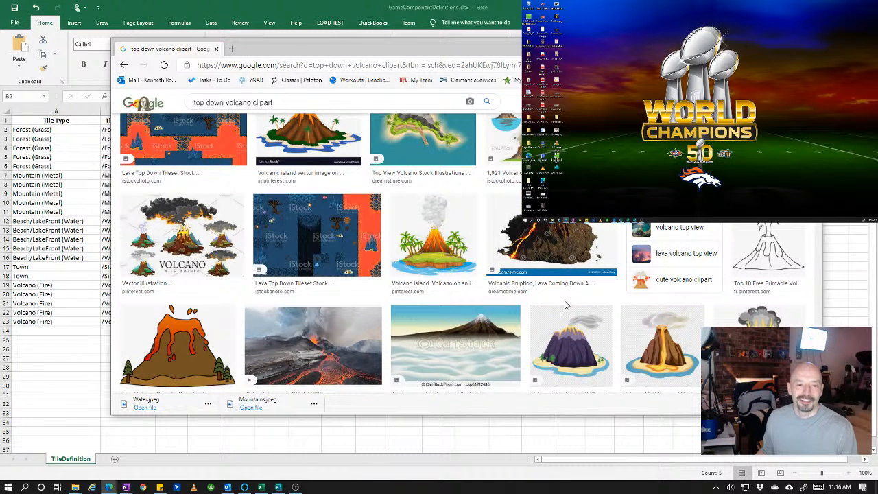
pyautogui.scroll(-1, 566, 305)
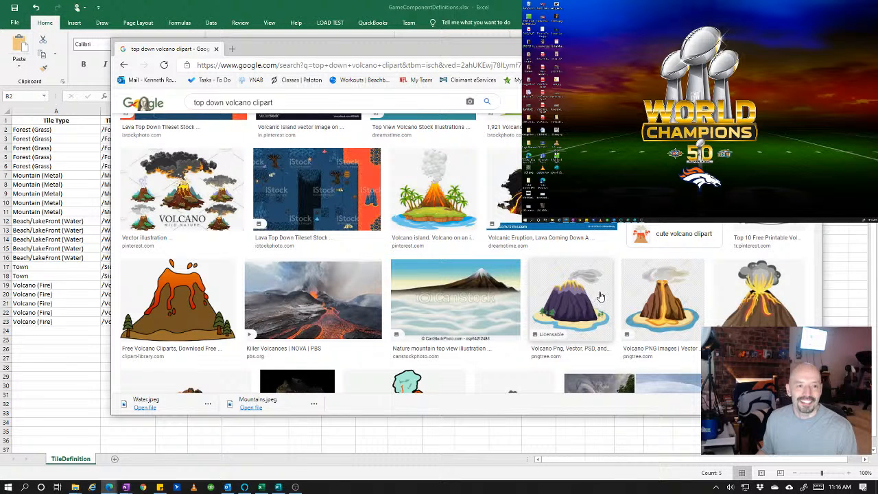
pyautogui.scroll(-2, 601, 297)
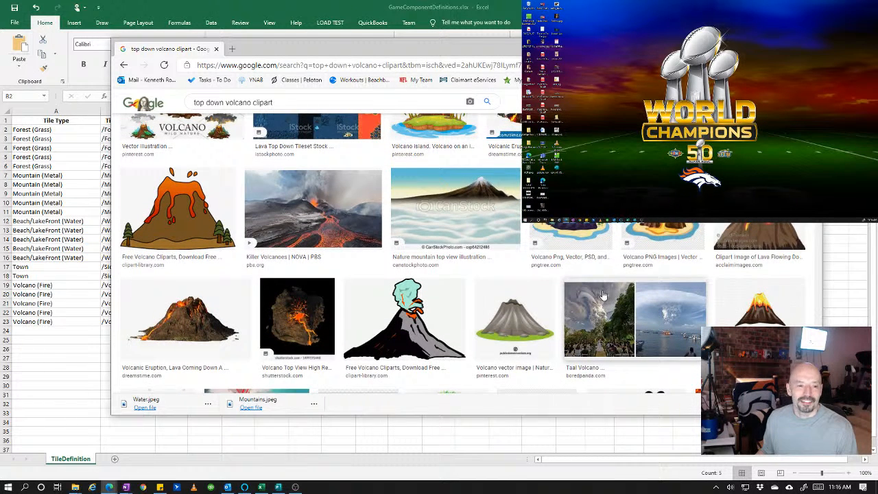
pyautogui.scroll(-5, 610, 290)
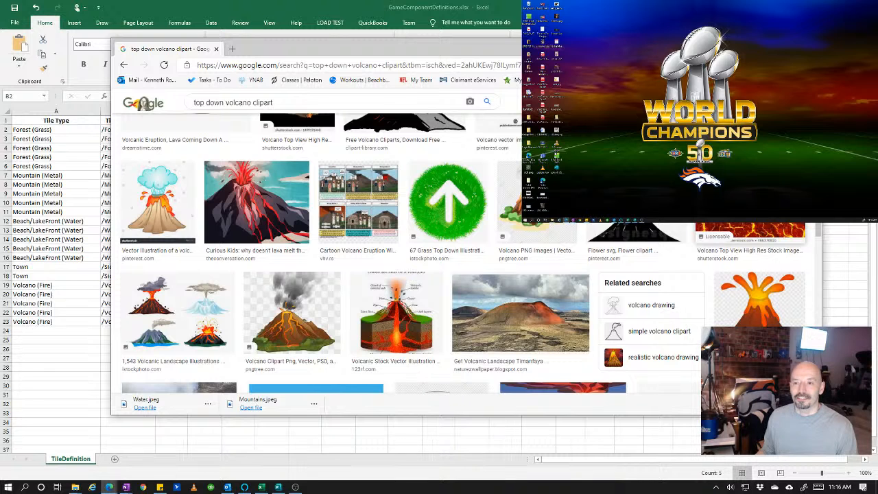
pyautogui.rightClick(729, 224)
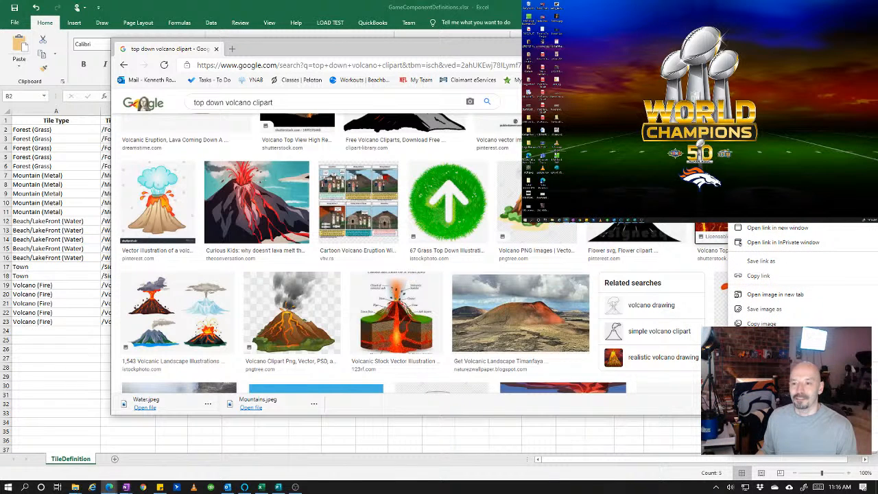
pyautogui.click(766, 309)
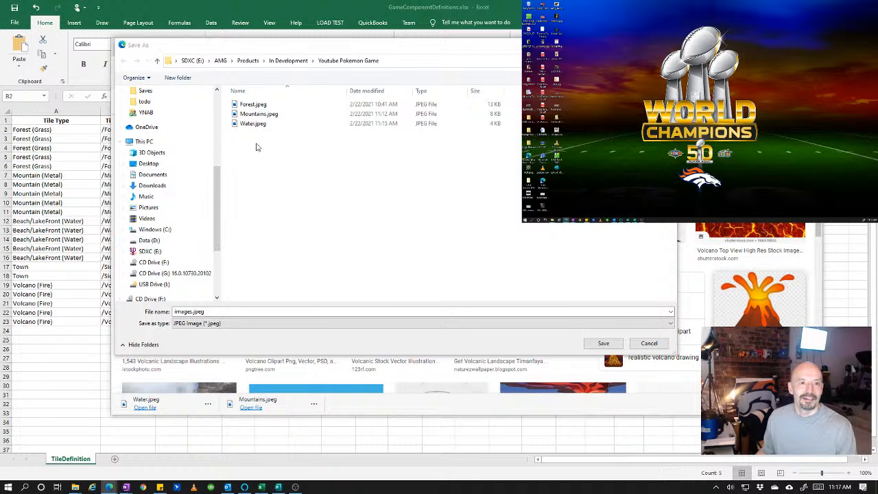
pyautogui.click(199, 311)
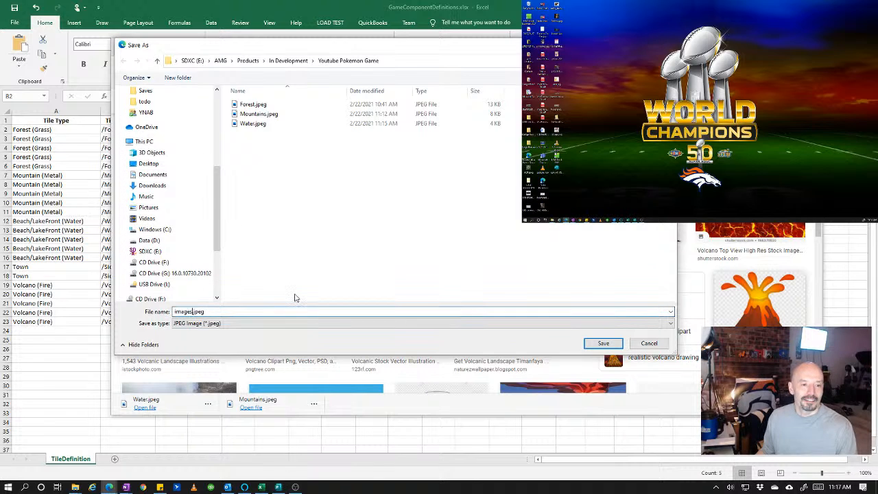
pyautogui.hotkey('shift', 'Home')
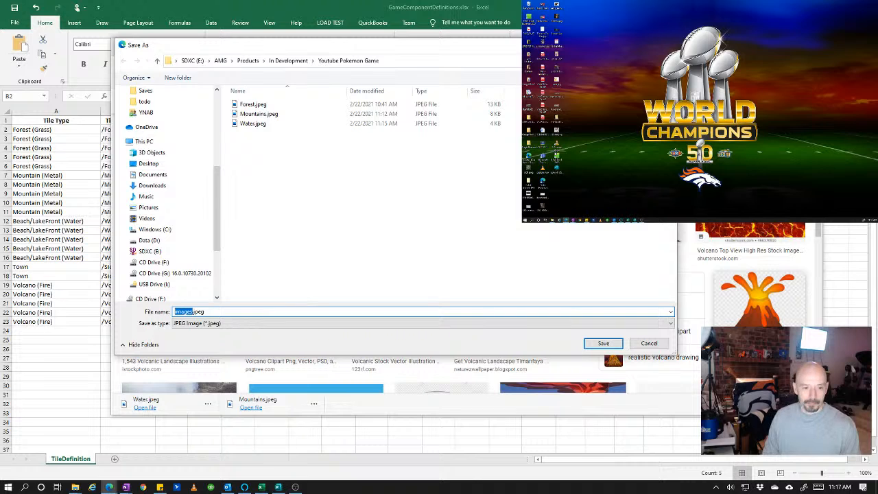
pyautogui.write('Volcano')
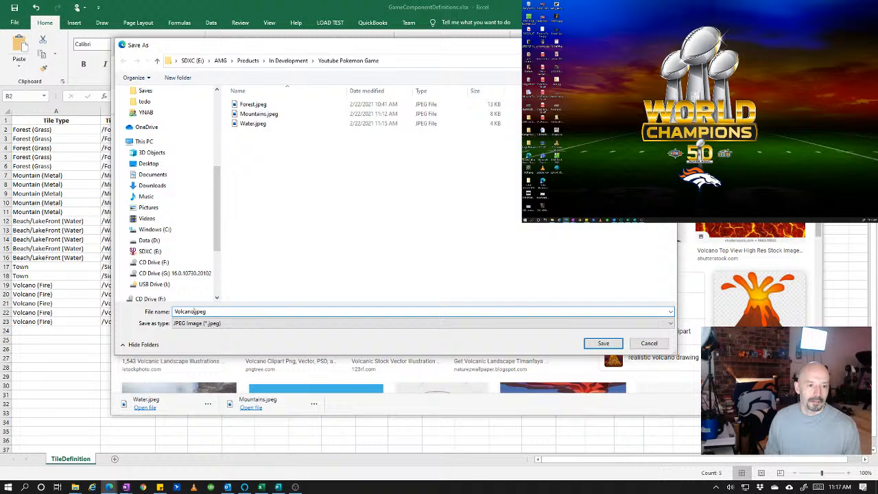
pyautogui.click(600, 349)
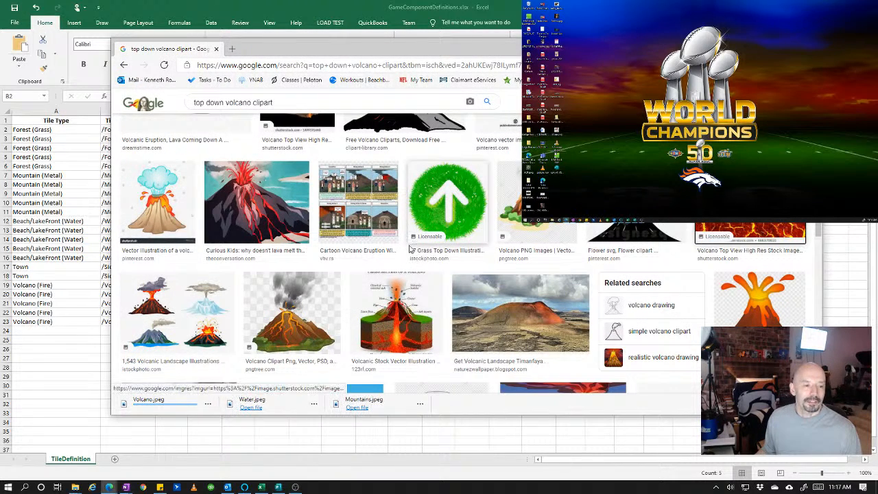
# - Run the image search for "top down sidewalk clipart" and look through the results for a town tile picture
pyautogui.scroll(10, 410, 250)
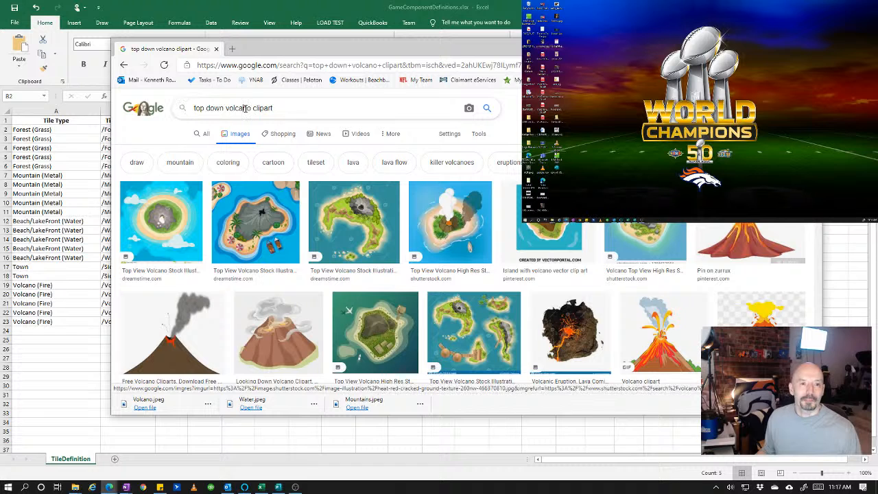
pyautogui.doubleClick(240, 108)
pyautogui.write('sid')
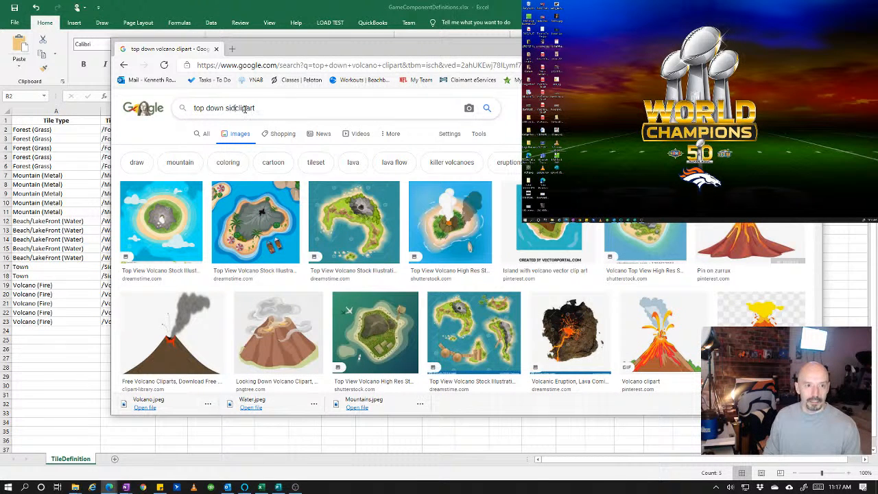
pyautogui.write('ewalk')
pyautogui.press('Return')
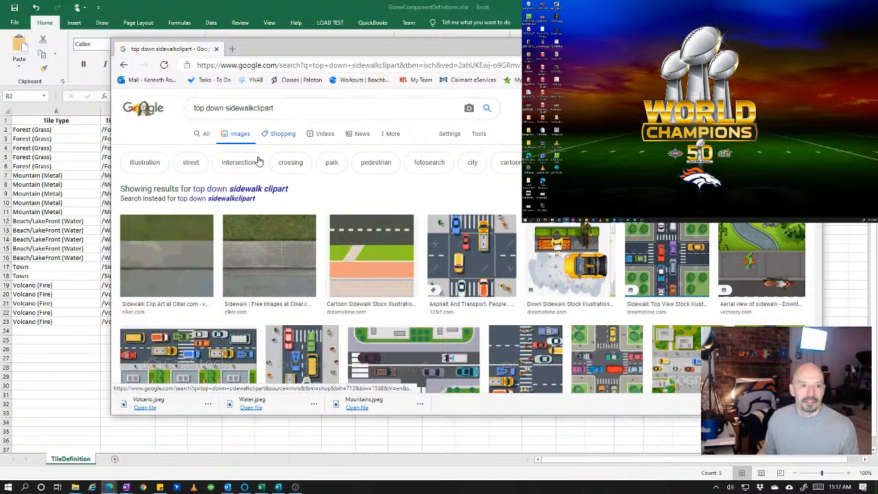
pyautogui.click(254, 108)
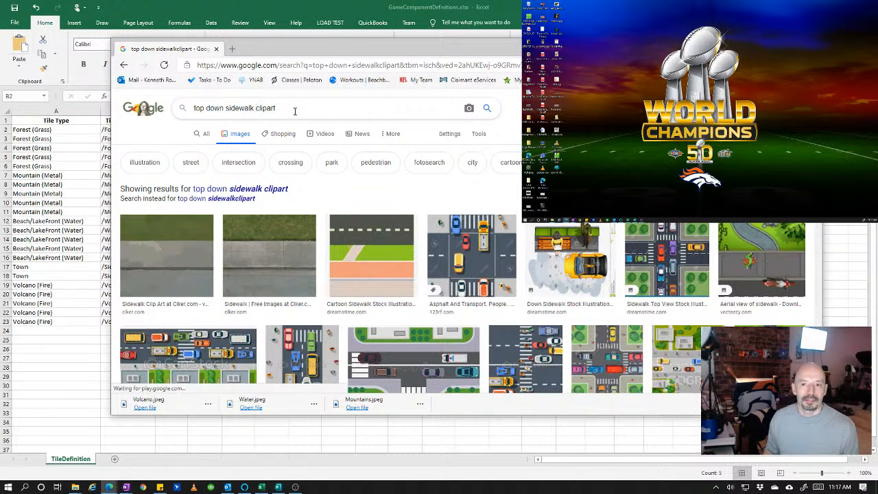
pyautogui.press('Return')
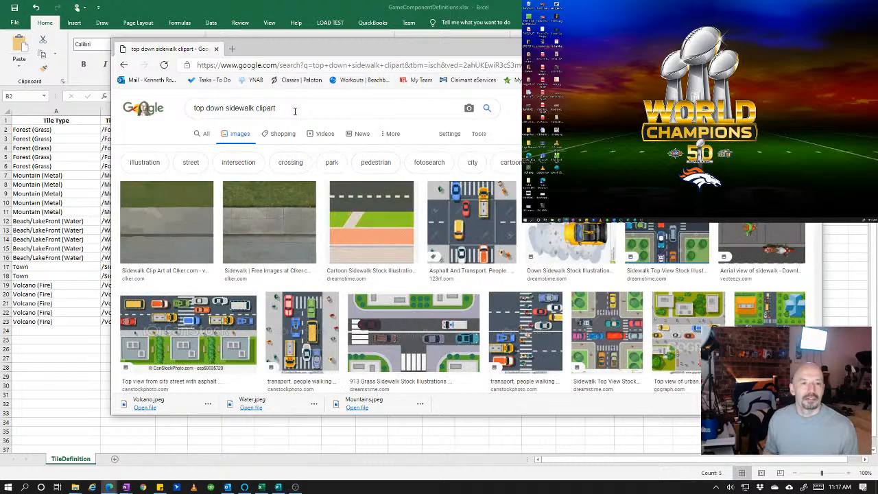
pyautogui.scroll(-4, 357, 199)
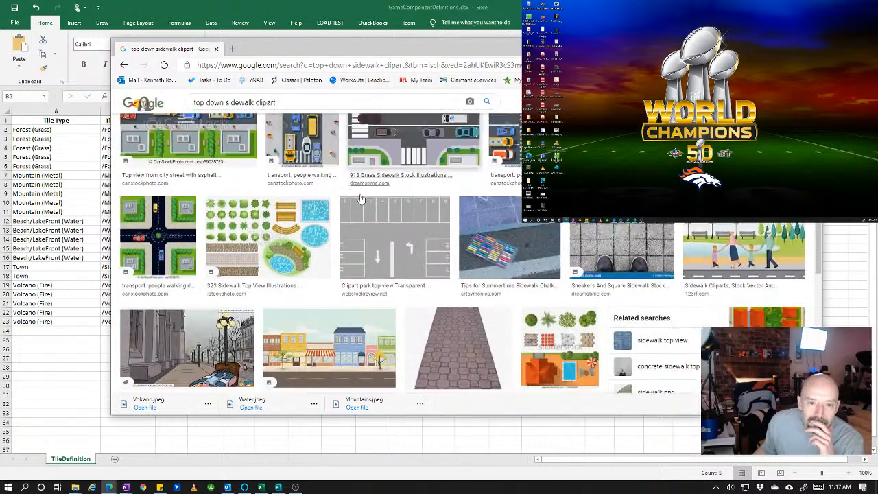
pyautogui.scroll(-4, 347, 201)
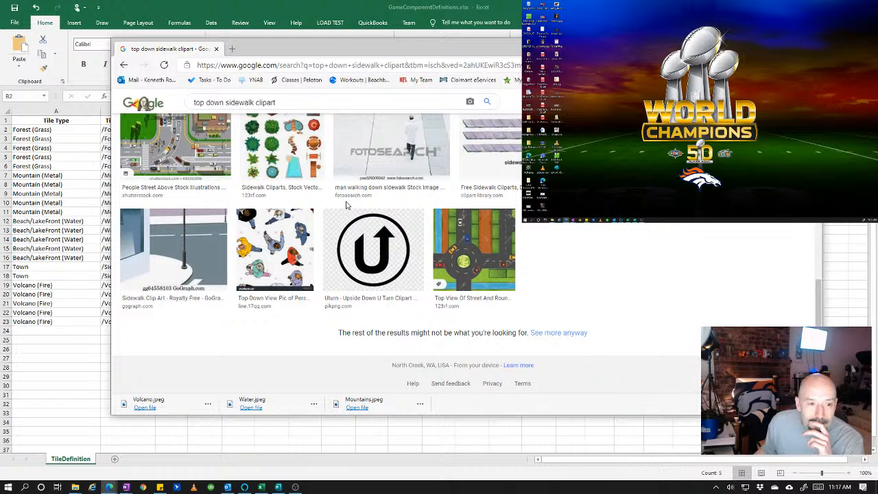
pyautogui.scroll(15, 346, 204)
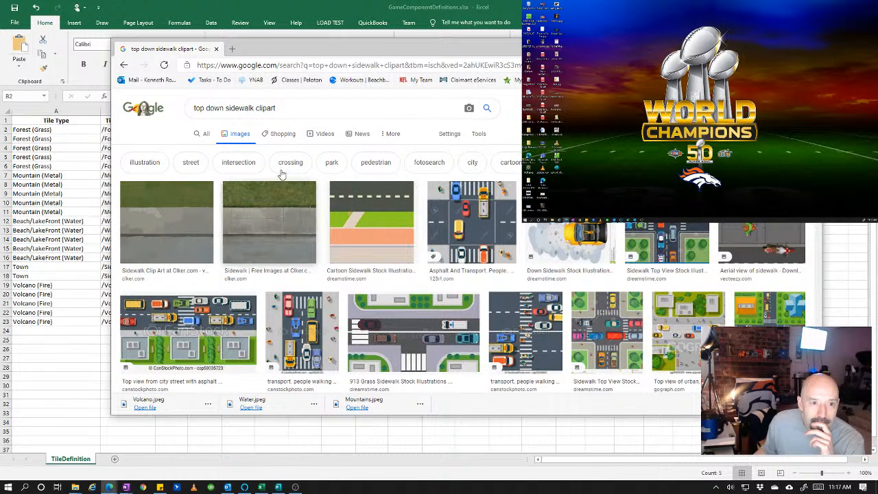
# - Replace "sidewalk" with "street", run the image search for "top down street clipart" and look through the results
pyautogui.doubleClick(240, 108)
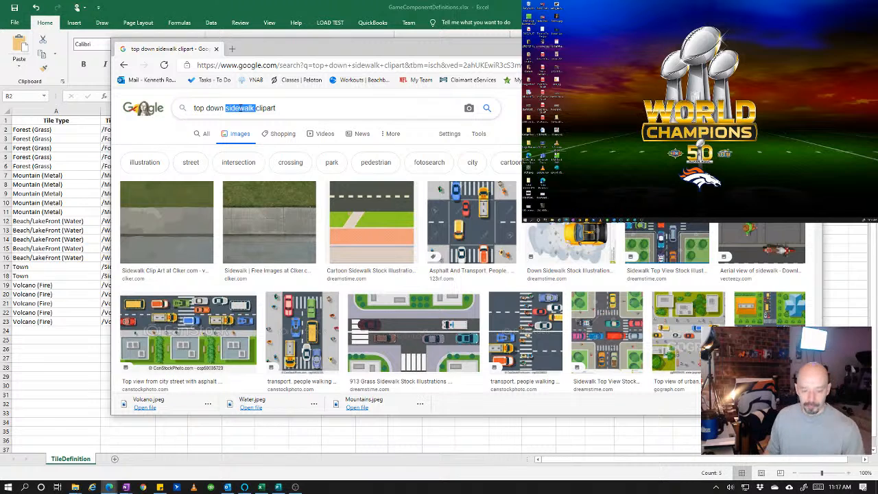
pyautogui.write('street')
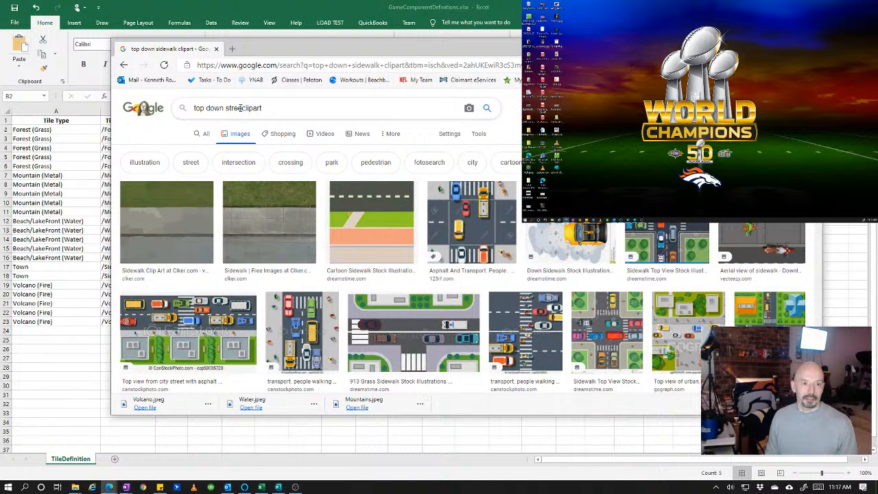
pyautogui.press('Return')
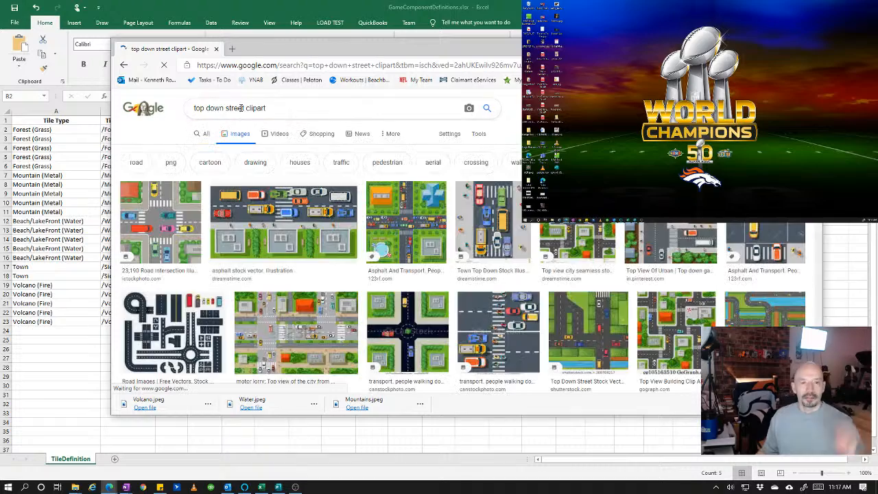
pyautogui.scroll(-5, 523, 306)
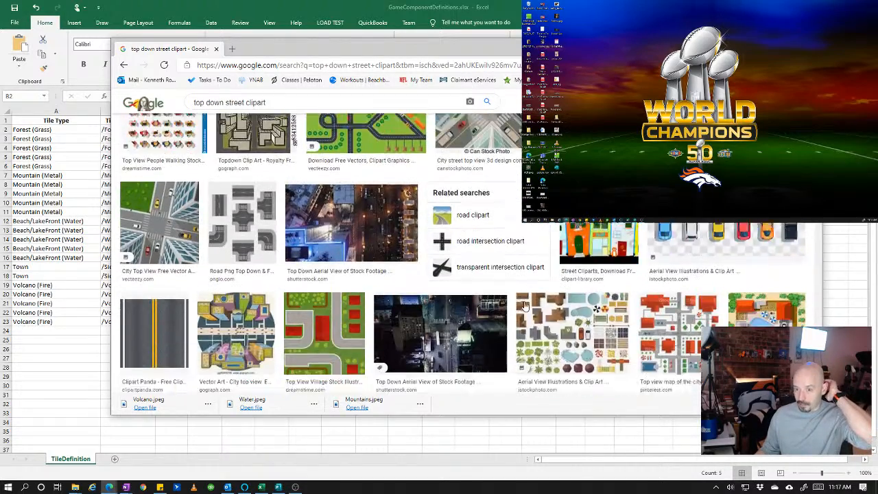
pyautogui.scroll(-6, 524, 305)
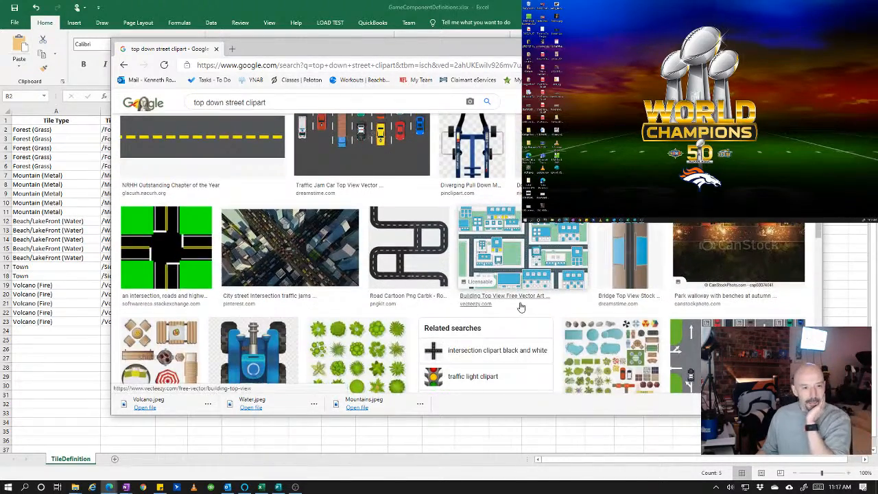
pyautogui.scroll(11, 522, 306)
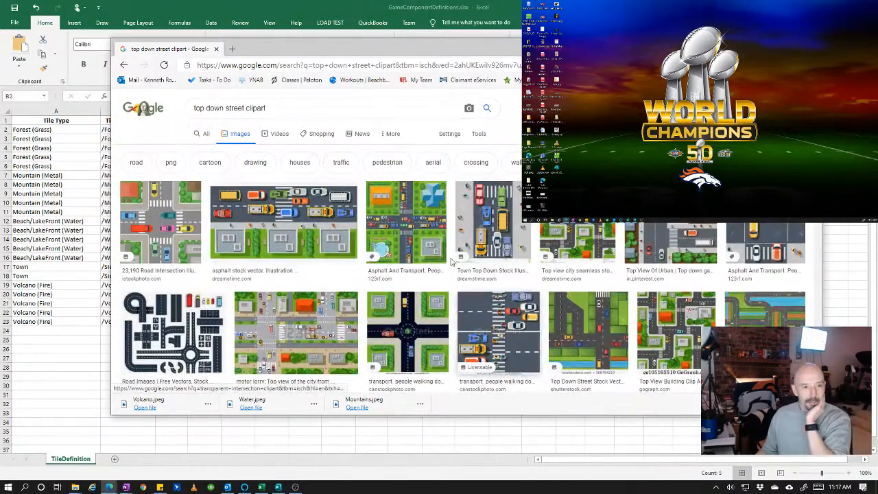
# - Replace "street" with "path", run the image search for "top down path clipart" and look through the results
pyautogui.doubleClick(232, 108)
pyautogui.write('path')
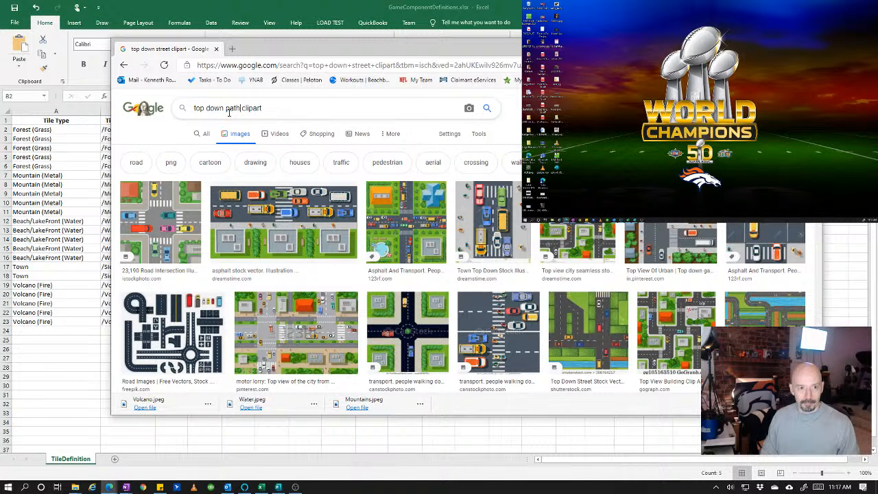
pyautogui.press('Return')
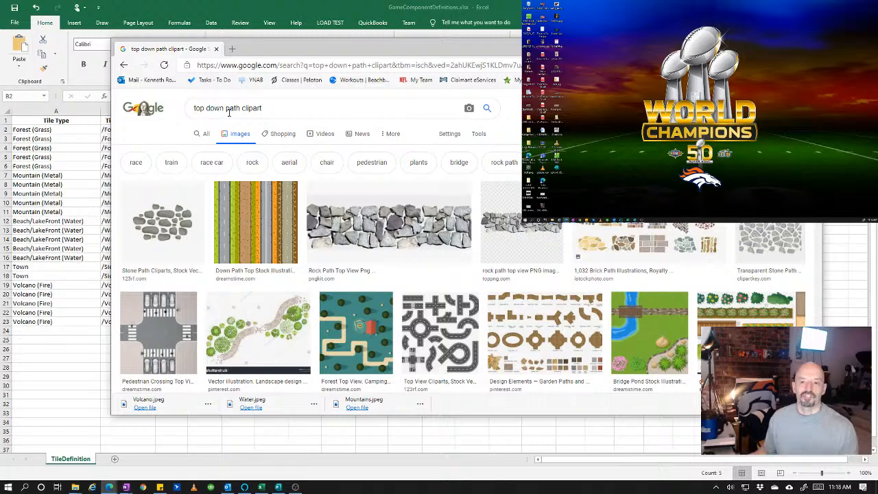
pyautogui.scroll(-10, 570, 259)
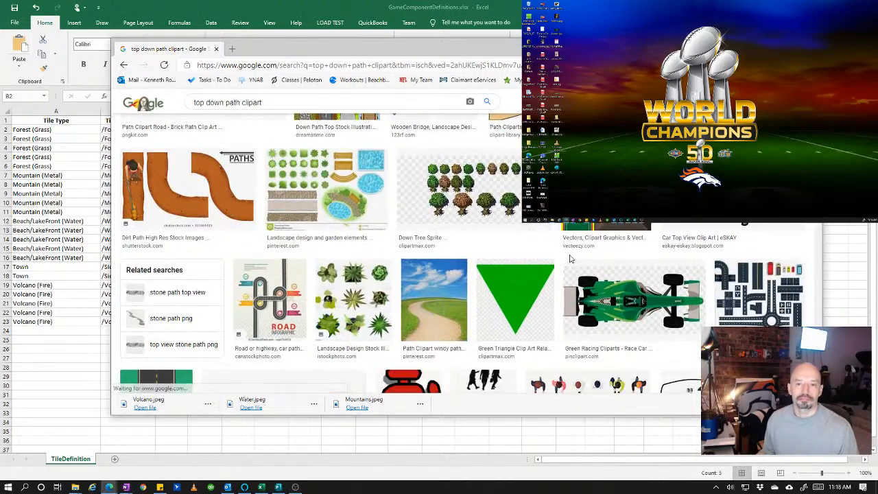
pyautogui.scroll(-3, 570, 259)
pyautogui.scroll(3, 571, 259)
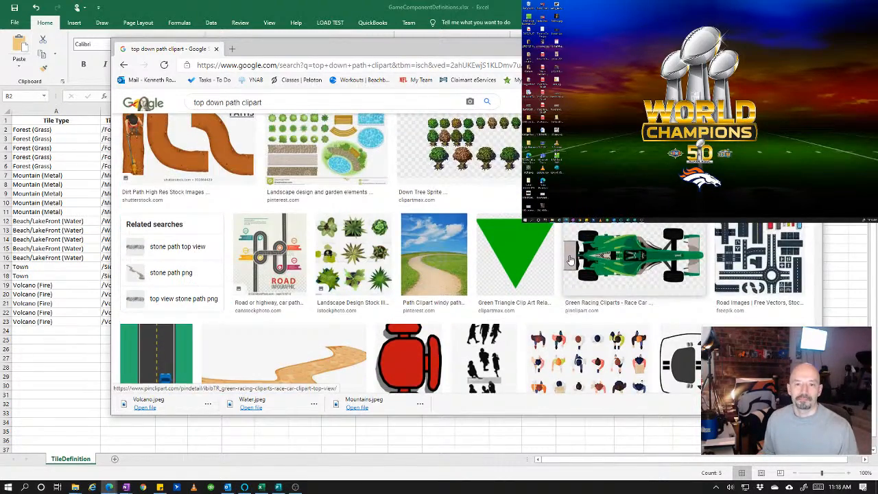
# - Look through more of the "top down path clipart" image results for a suitable town tile picture
pyautogui.scroll(-2, 569, 261)
pyautogui.scroll(-5, 568, 263)
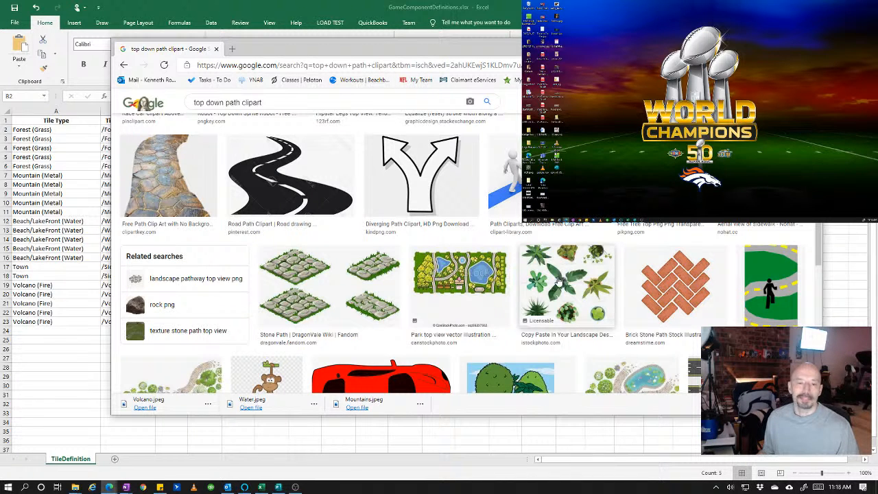
pyautogui.scroll(-4, 559, 281)
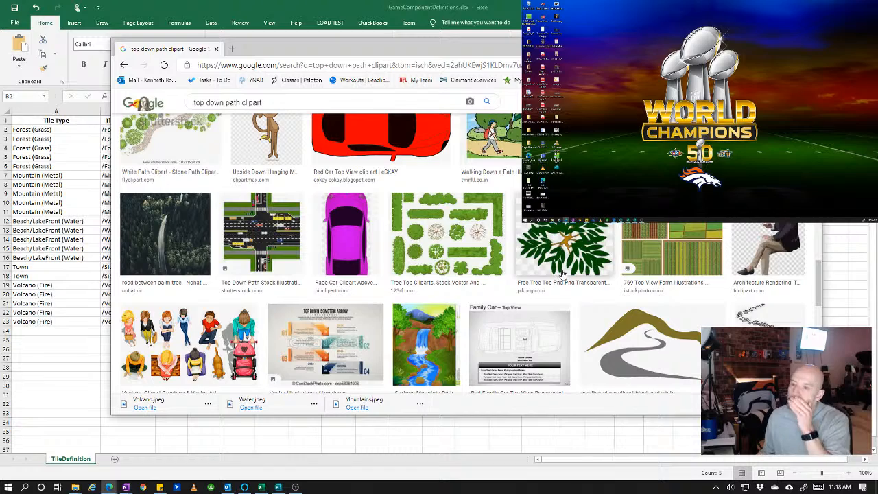
pyautogui.scroll(-5, 561, 272)
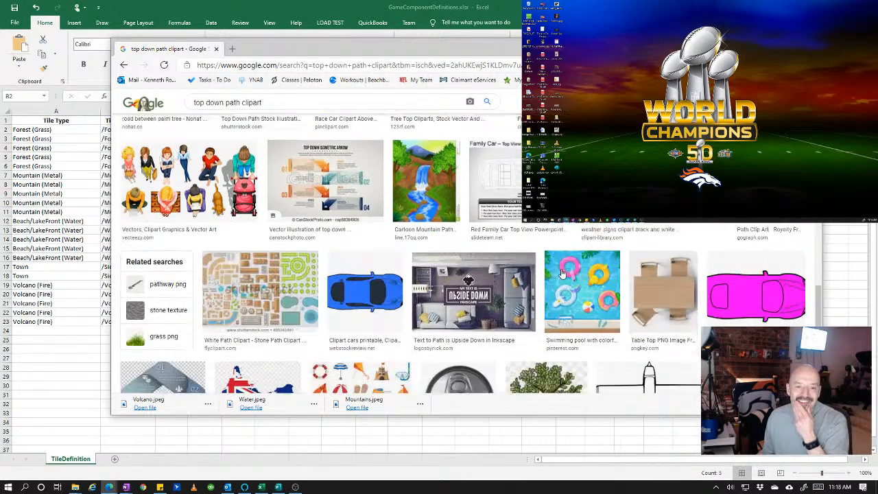
pyautogui.scroll(-2, 561, 273)
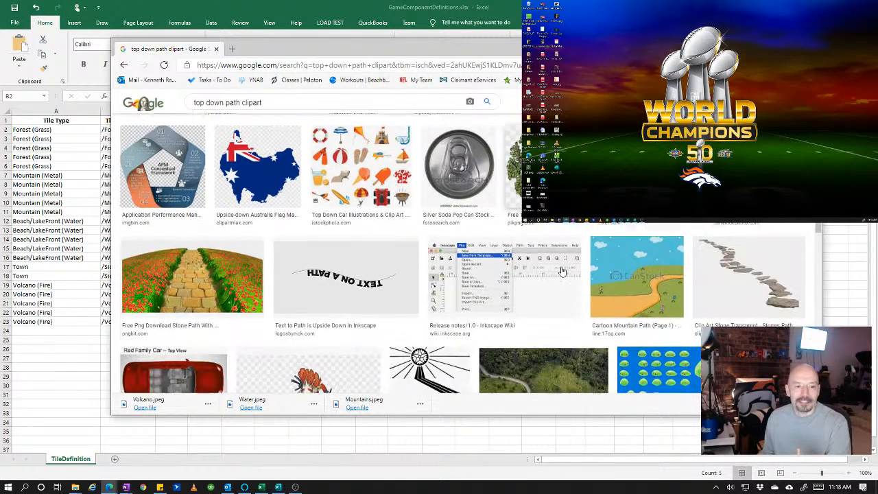
pyautogui.scroll(-1, 562, 273)
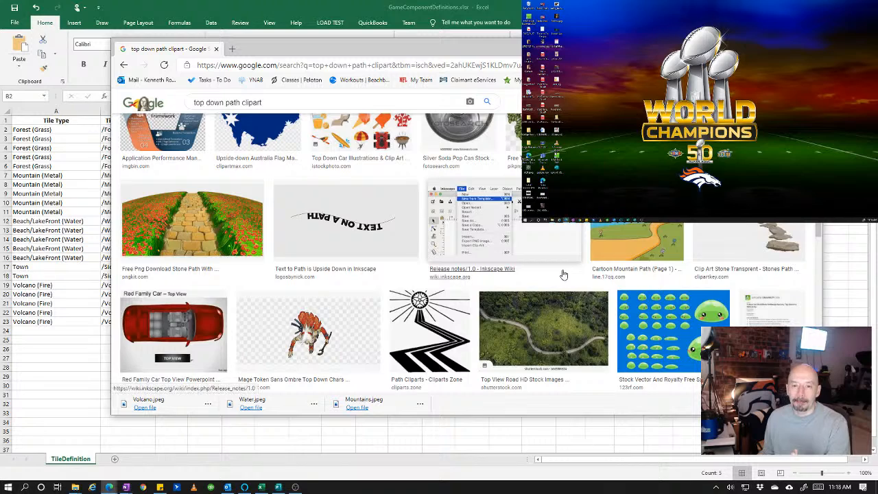
pyautogui.scroll(-5, 564, 272)
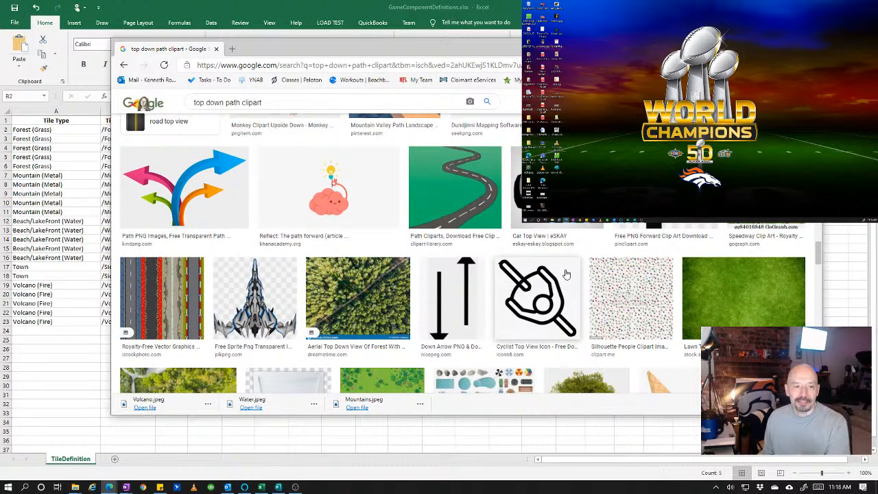
pyautogui.scroll(-3, 566, 275)
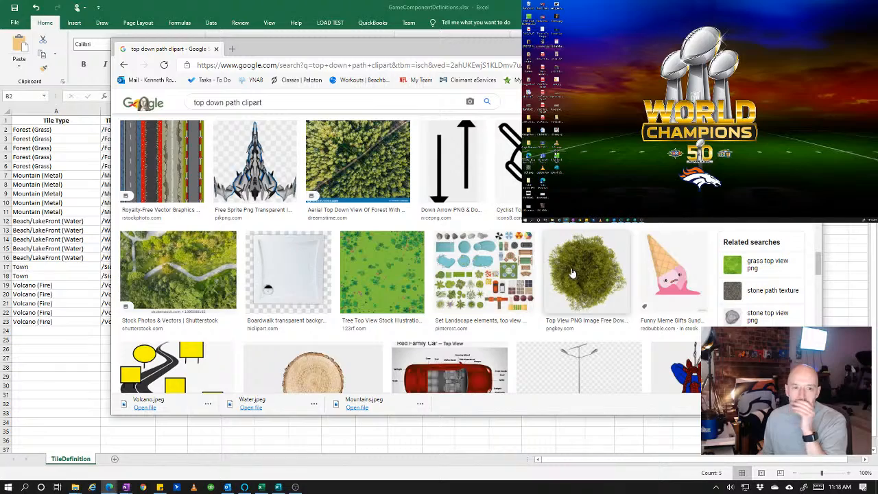
pyautogui.scroll(-8, 571, 276)
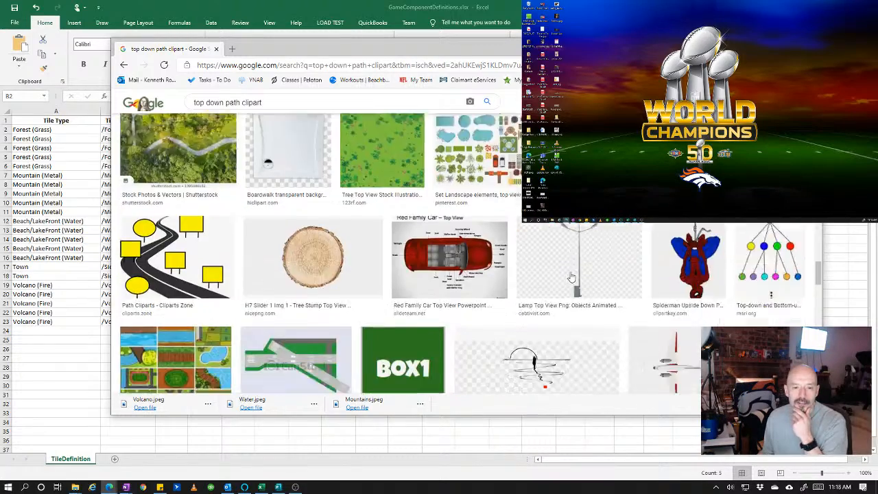
pyautogui.scroll(10, 571, 276)
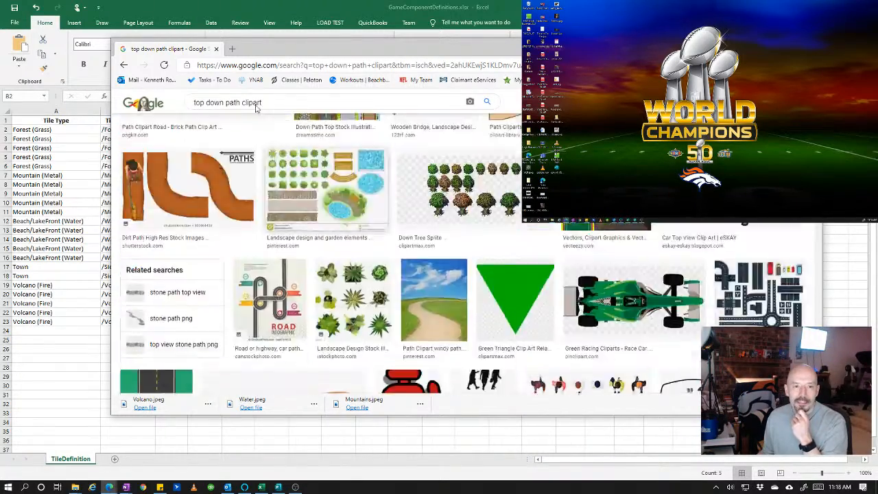
# - Replace "path" with "pokemon town", run the image search for "top down pokemon town clipart" and look through the results
pyautogui.doubleClick(234, 109)
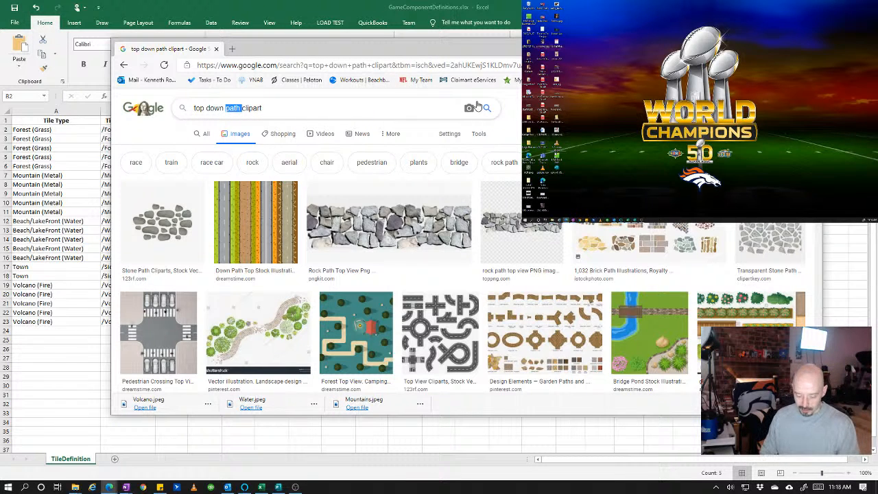
pyautogui.write('pokemon worl')
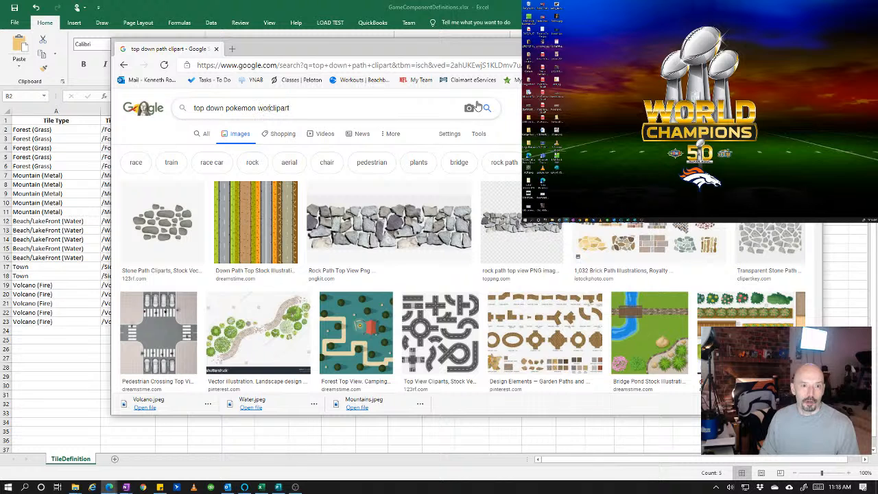
pyautogui.press('BackSpace')
pyautogui.press('BackSpace')
pyautogui.press('BackSpace')
pyautogui.write('tow')
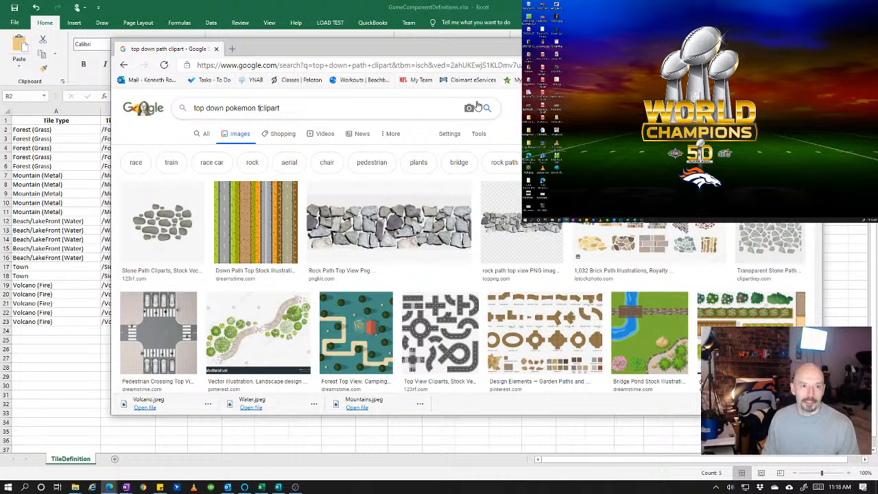
pyautogui.write('n')
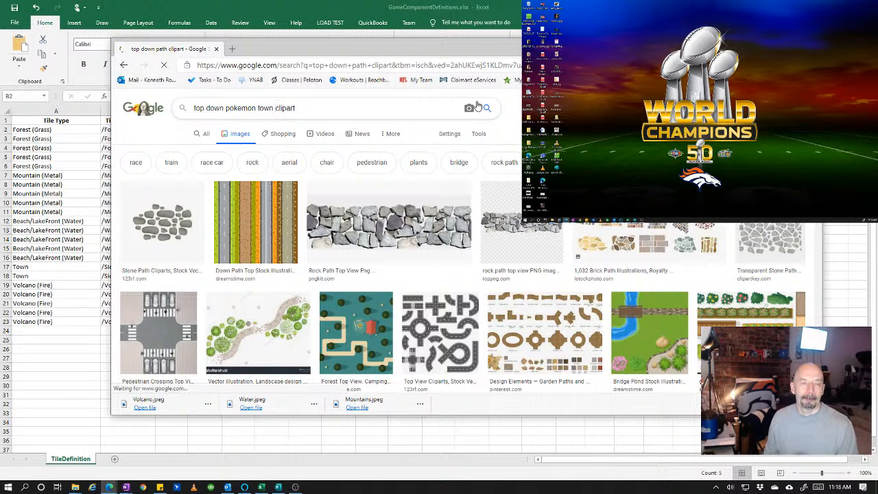
pyautogui.press('Return')
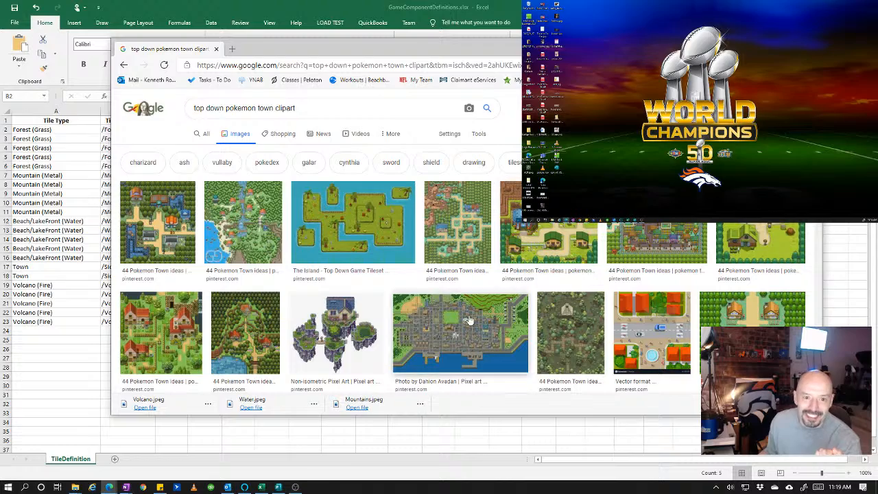
pyautogui.scroll(-3, 388, 234)
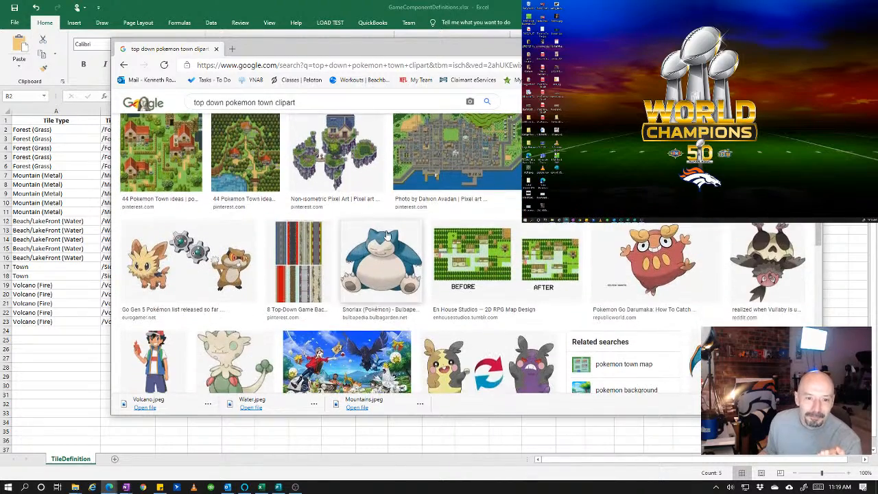
pyautogui.scroll(-3, 383, 240)
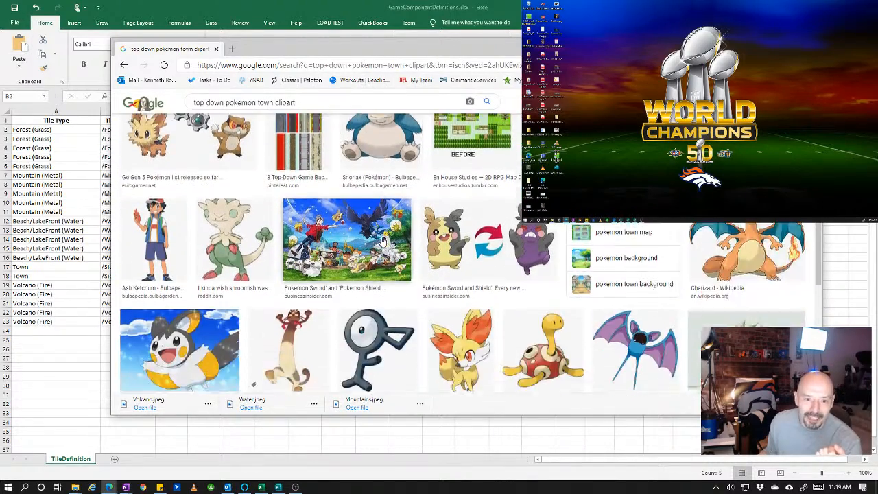
pyautogui.scroll(-10, 374, 254)
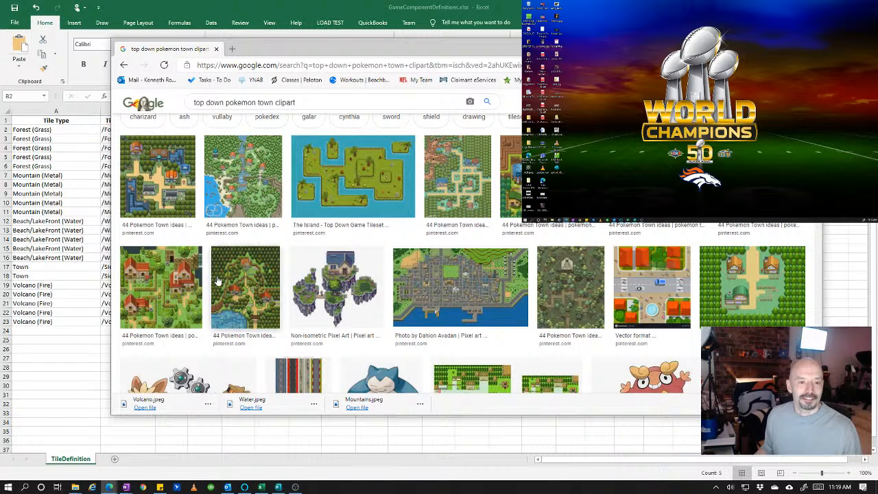
pyautogui.scroll(-3, 232, 264)
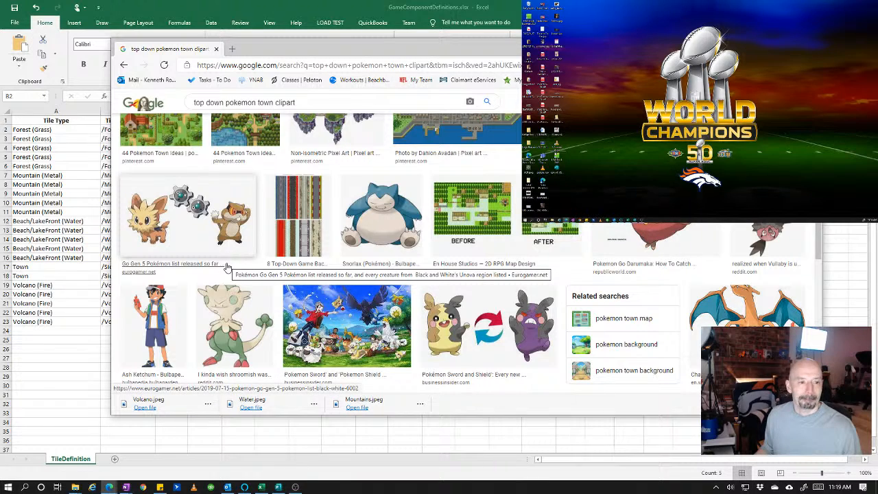
pyautogui.scroll(-6, 506, 257)
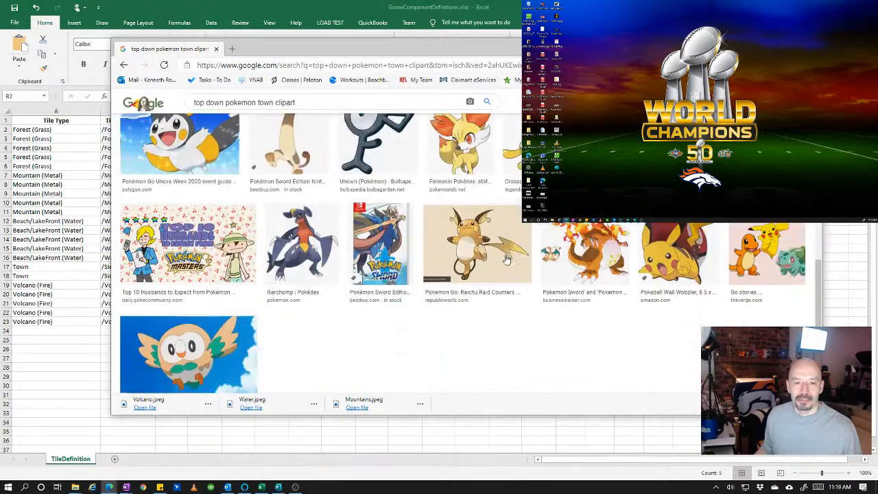
pyautogui.scroll(10, 507, 260)
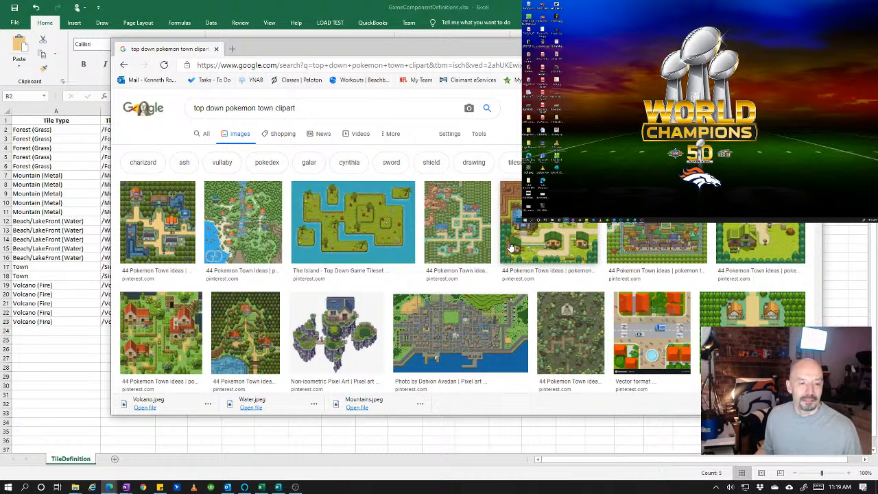
# - Replace "clipart" with "no buildings", run the image search for "top down pokemon town no buildings" and look through the results
pyautogui.doubleClick(315, 111)
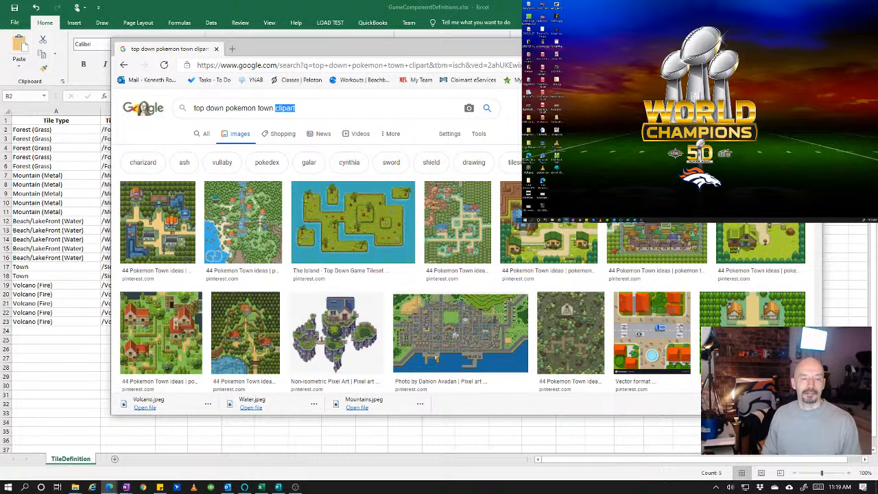
pyautogui.press('BackSpace')
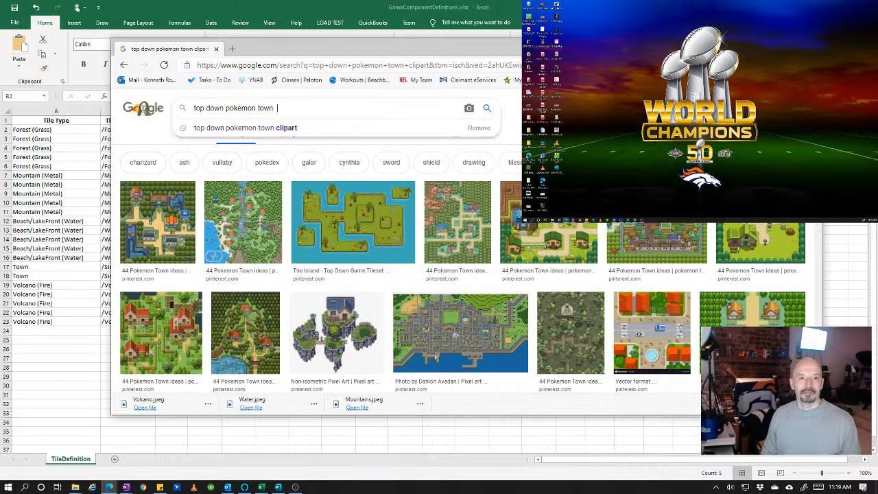
pyautogui.write('no buildi')
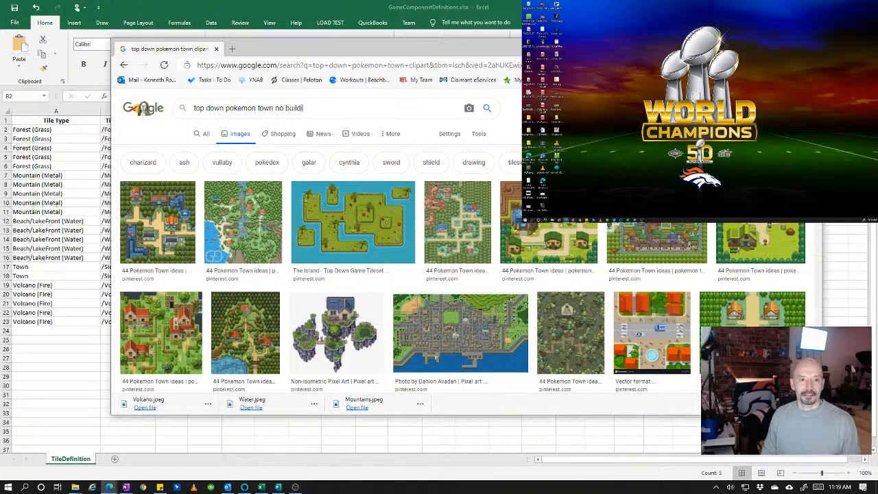
pyautogui.write('ngs')
pyautogui.press('Return')
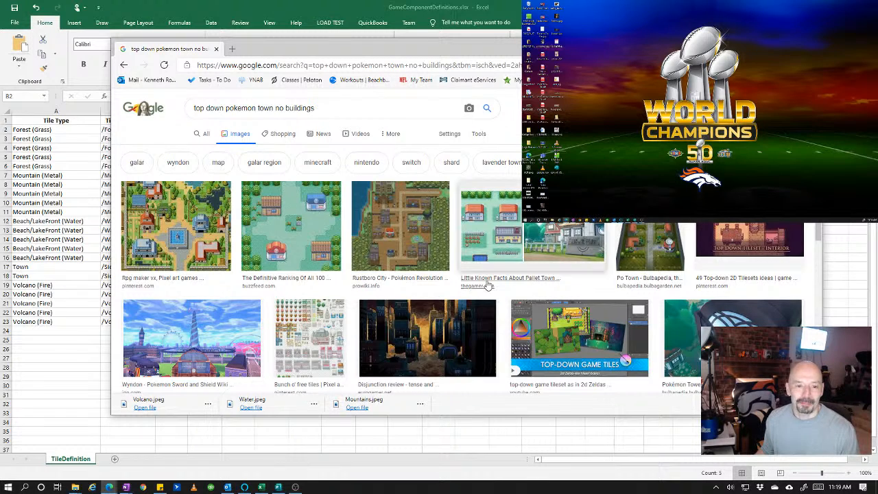
pyautogui.scroll(-10, 442, 293)
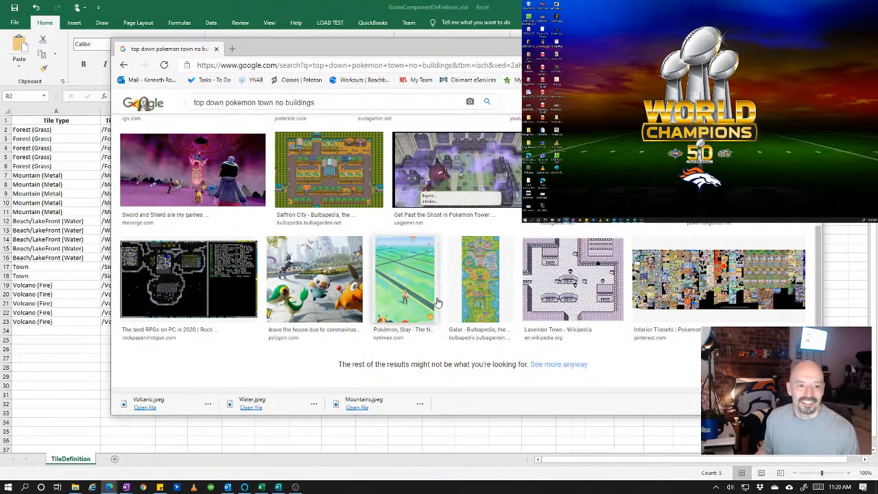
pyautogui.scroll(10, 437, 302)
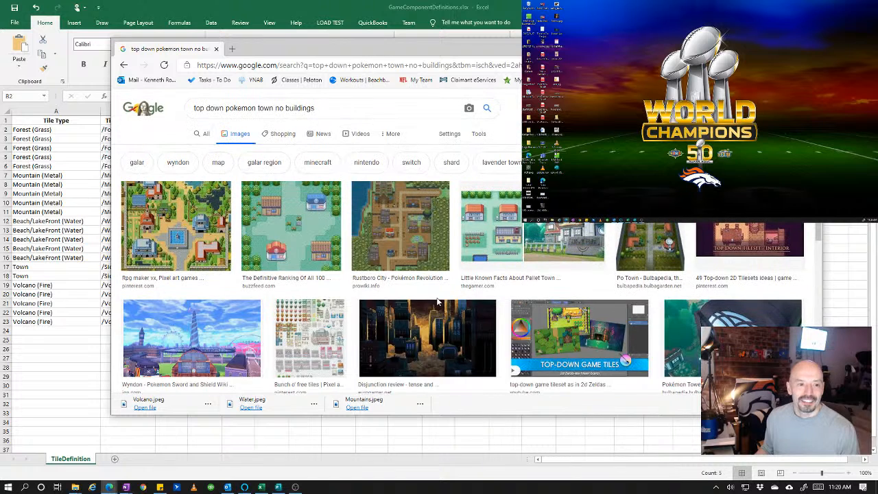
# - Save the buzzfeed.com picture of a green town map with four houses as Town.jpeg in the Youtube Pokemon Game folder
pyautogui.rightClick(299, 234)
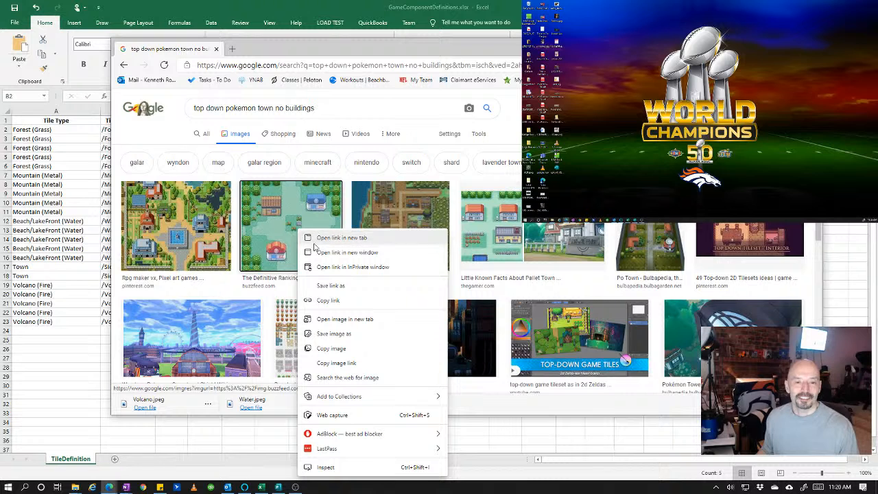
pyautogui.click(336, 334)
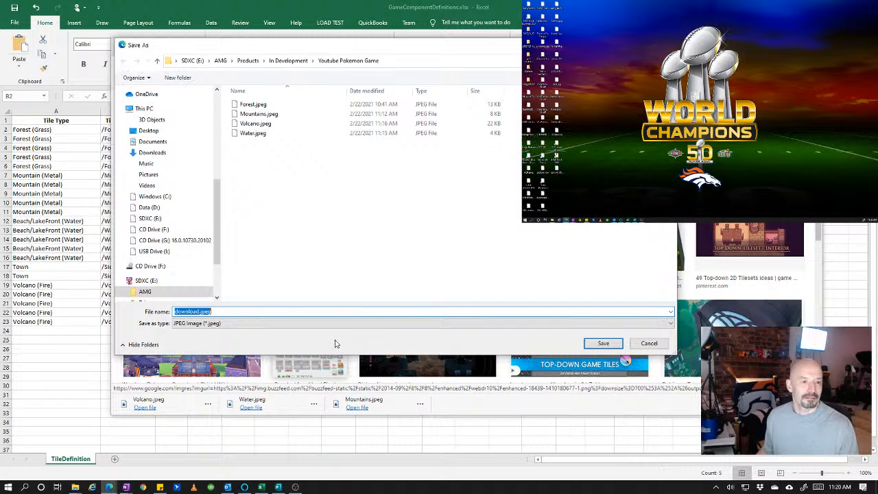
pyautogui.click(198, 313)
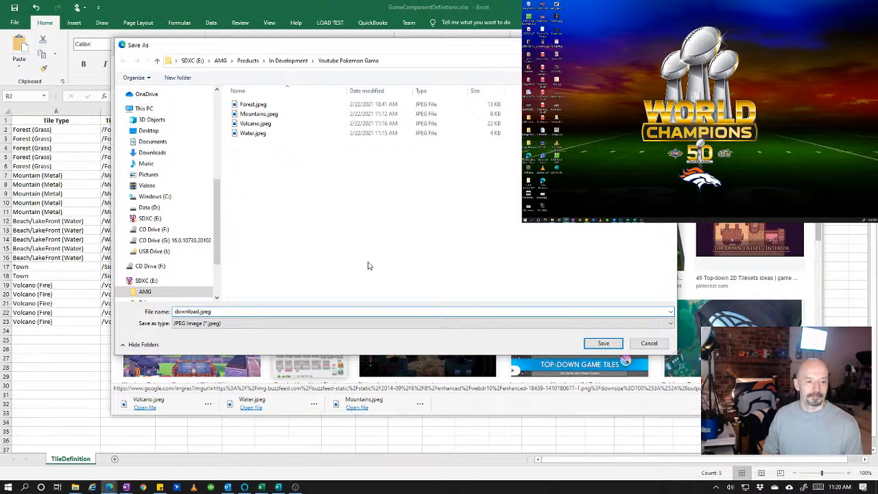
pyautogui.hotkey('shift', 'Home')
pyautogui.write('Town')
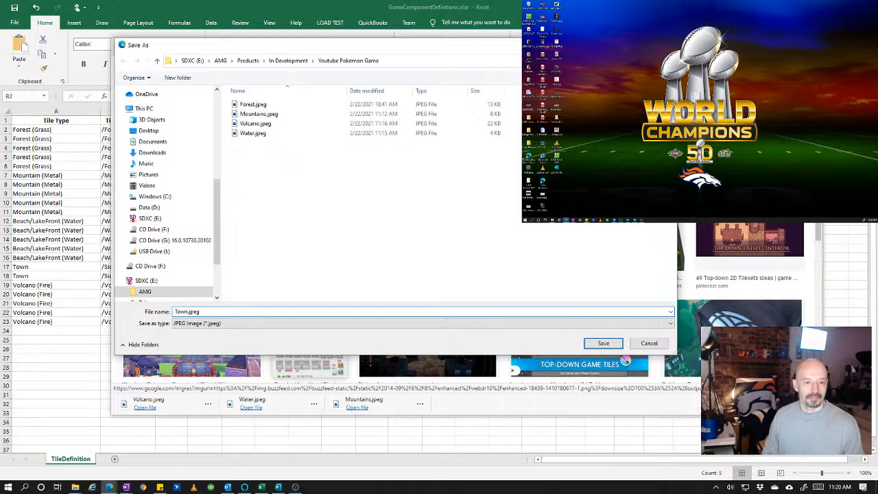
pyautogui.click(601, 345)
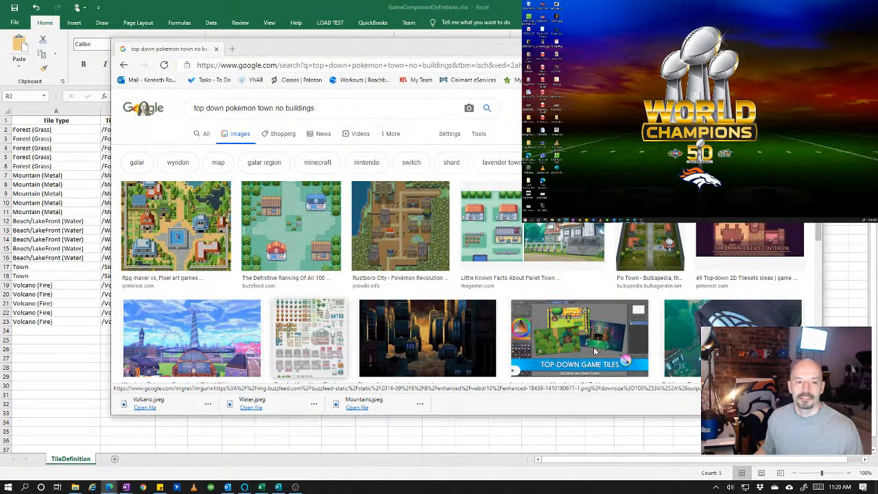
# - Switch to the Excel TileDefinition sheet and change the first Town row's tile background in B17 to /Town
pyautogui.hotkey('alt', 'Tab')
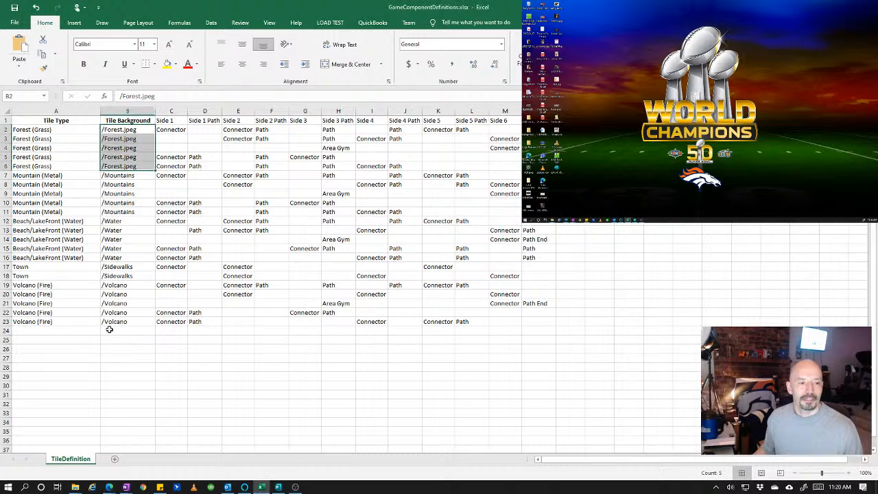
pyautogui.click(121, 268)
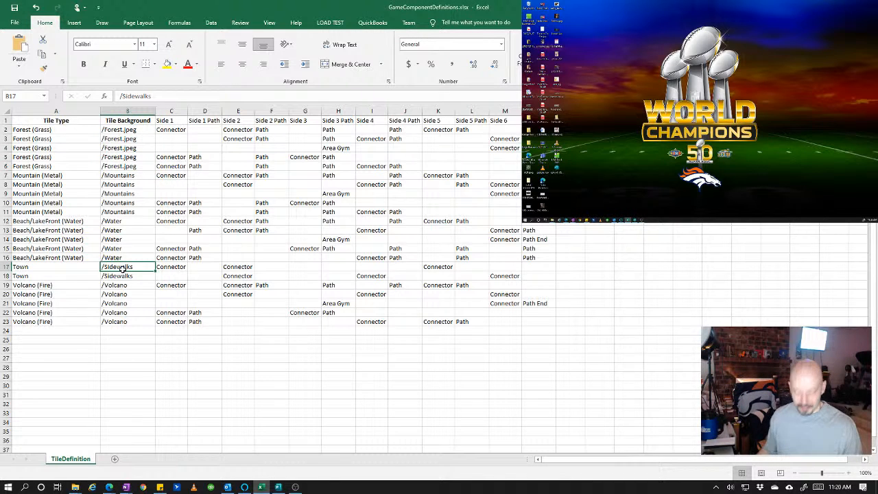
pyautogui.press('alt')
pyautogui.press('alt')
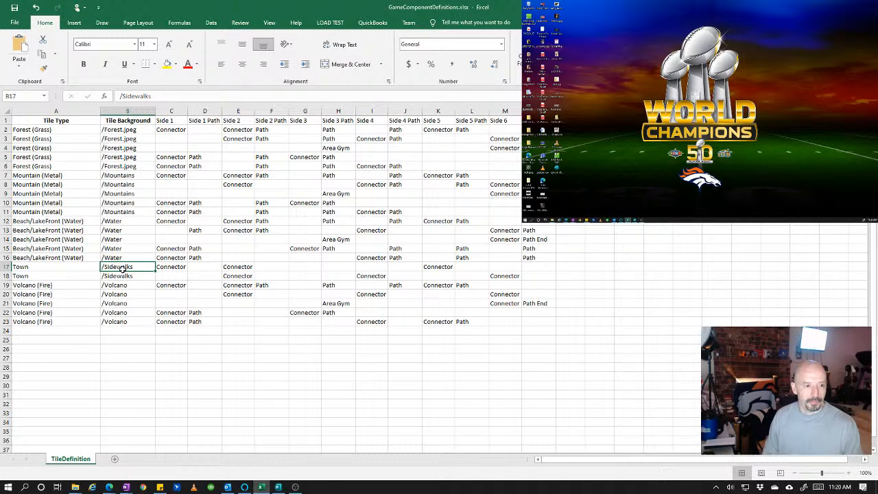
pyautogui.click(124, 277)
pyautogui.click(138, 269)
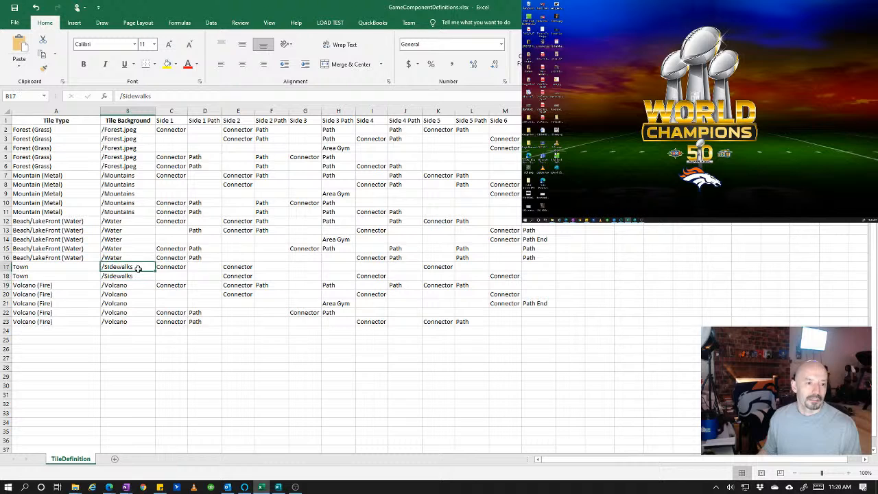
pyautogui.press('alt')
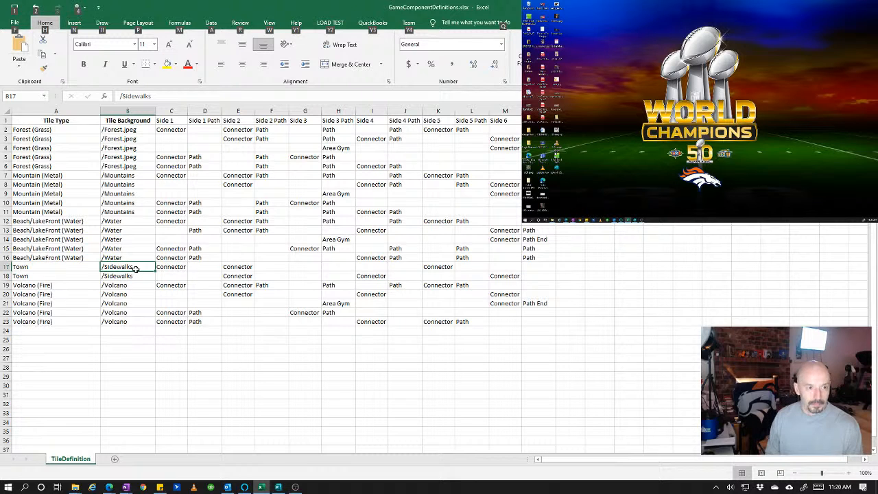
pyautogui.press('alt')
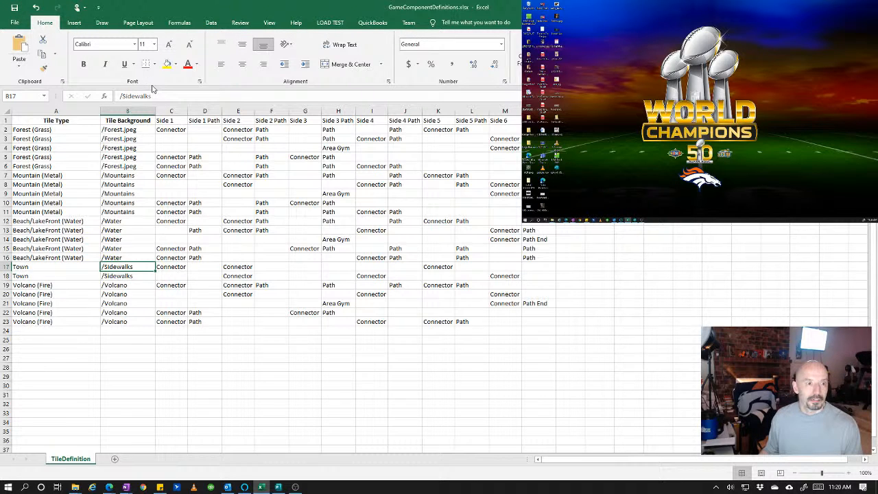
pyautogui.doubleClick(140, 97)
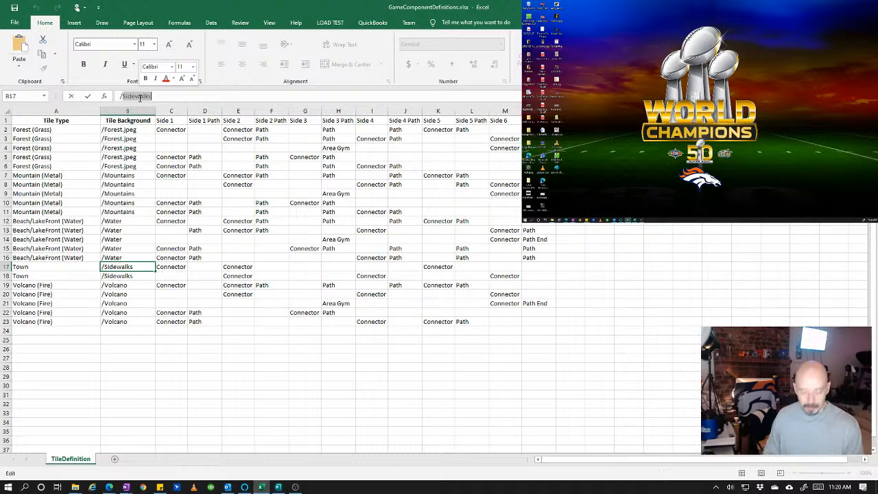
pyautogui.write('Town')
pyautogui.hotkey('ctrl', 'Return')
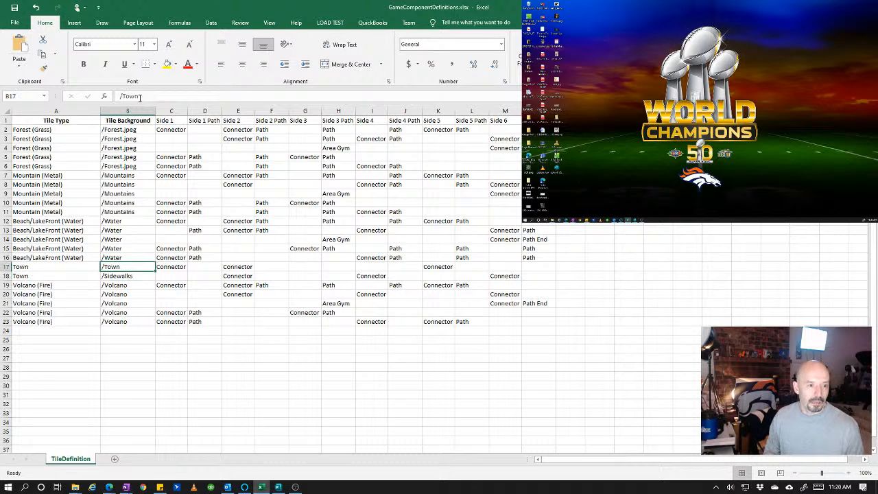
# - Copy the /Town background down to the second Town row in B18 and save the workbook
pyautogui.hotkey('shift', 'Down')
pyautogui.hotkey('ctrl', 'd')
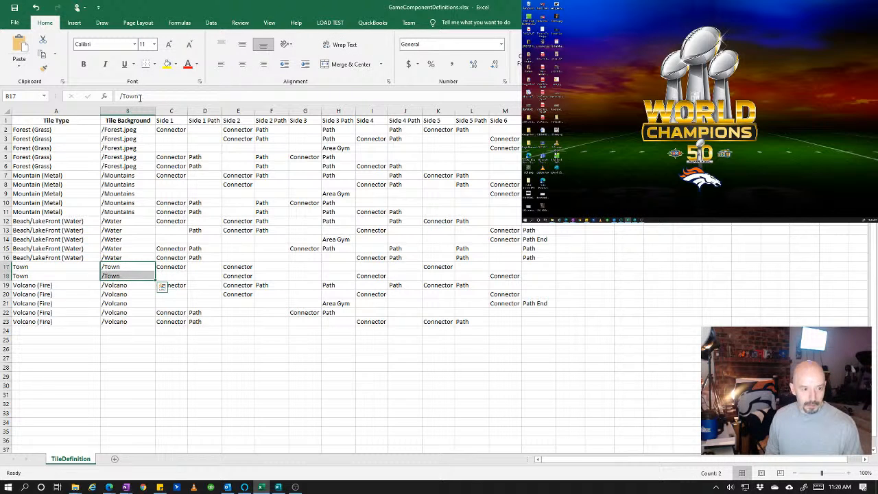
pyautogui.press('Down')
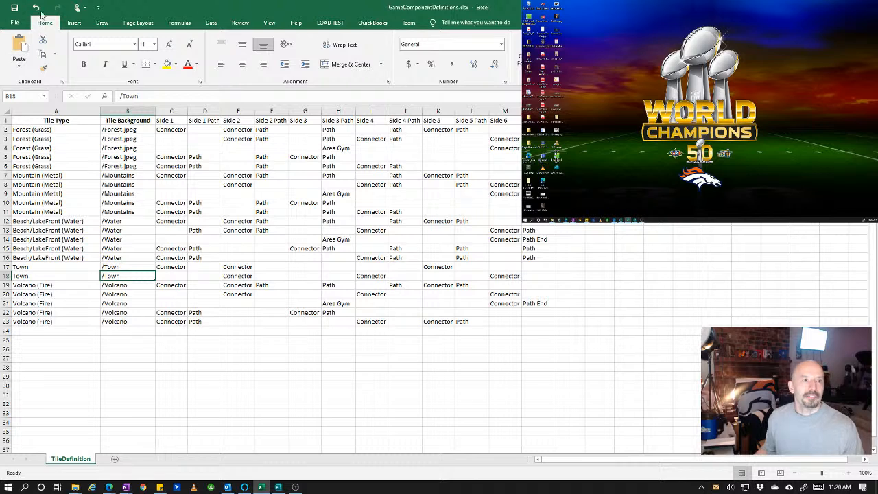
pyautogui.click(14, 9)
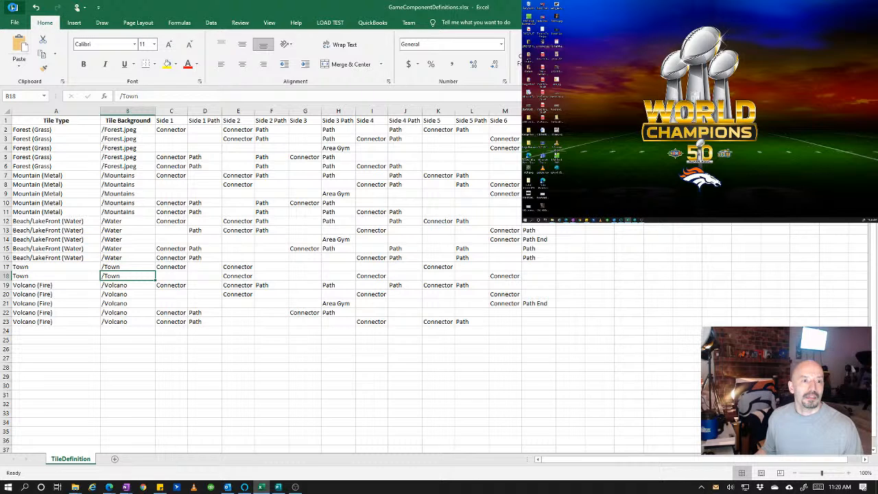
# - Set the tile background to /Mountains.jpeg for all Mountain (Metal) rows, B7 to B11
pyautogui.click(139, 184)
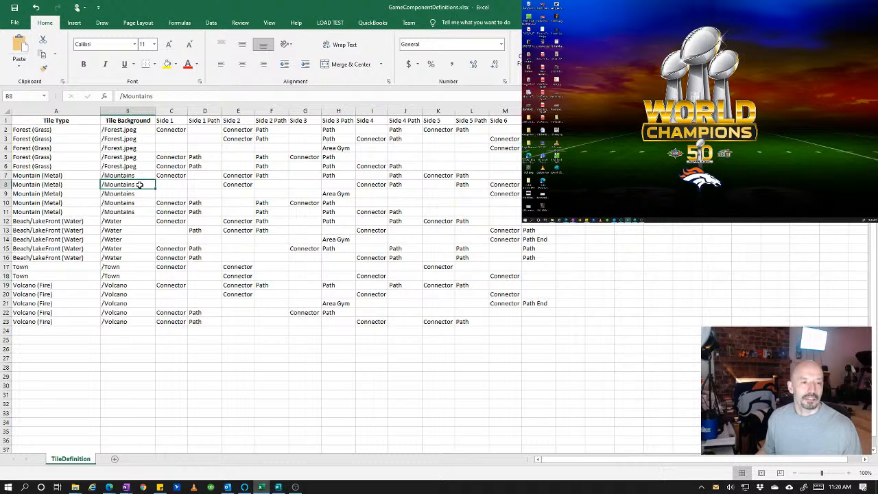
pyautogui.doubleClick(147, 175)
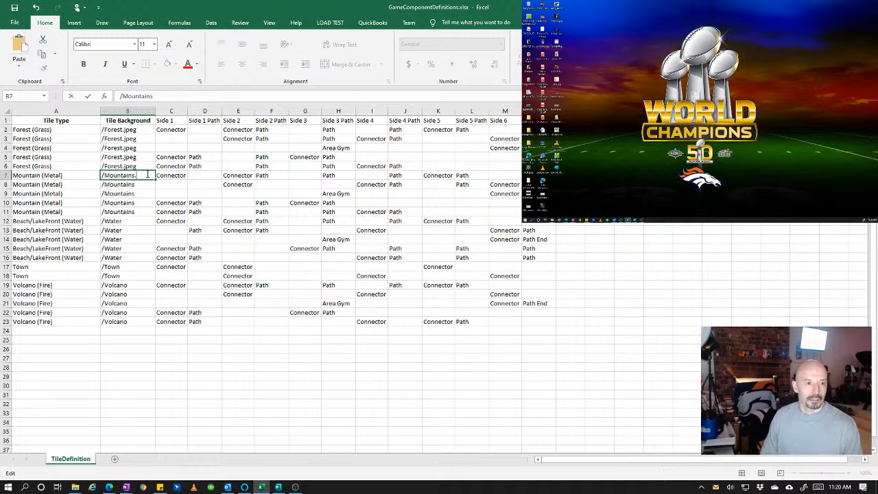
pyautogui.write('.jpeg')
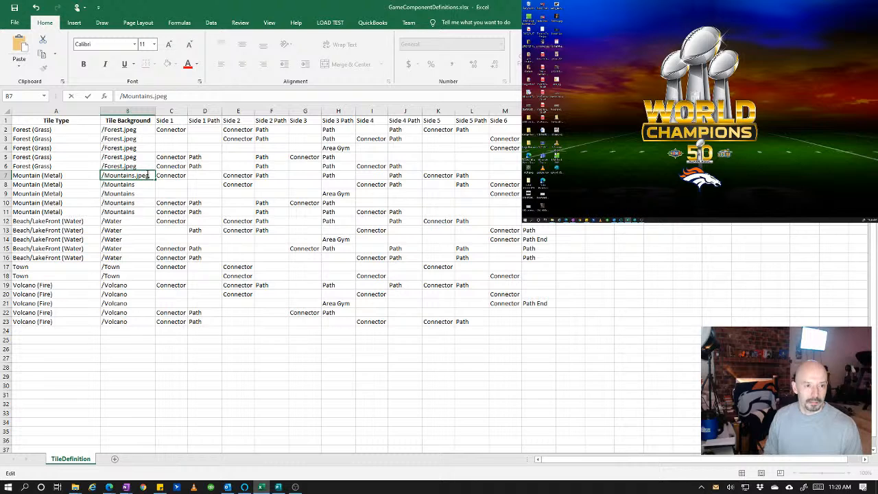
pyautogui.moveTo(149, 175); pyautogui.dragTo(135, 175)
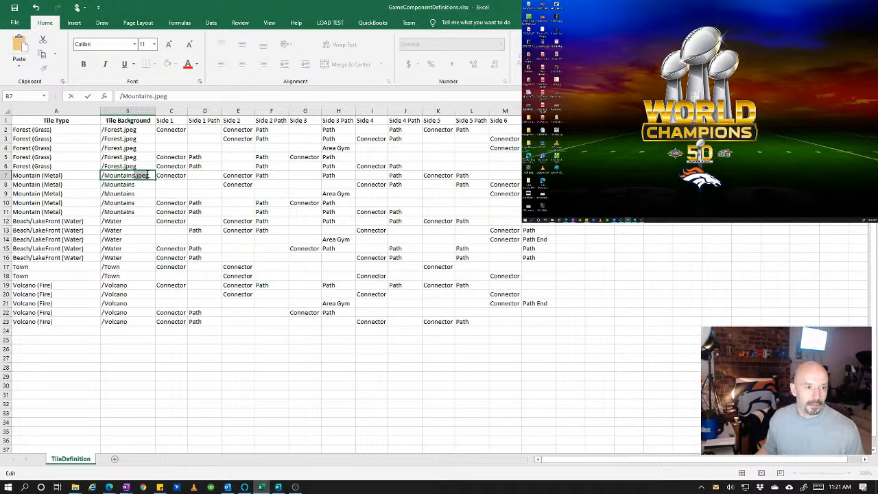
pyautogui.click(141, 211)
pyautogui.moveTo(144, 177); pyautogui.dragTo(139, 213)
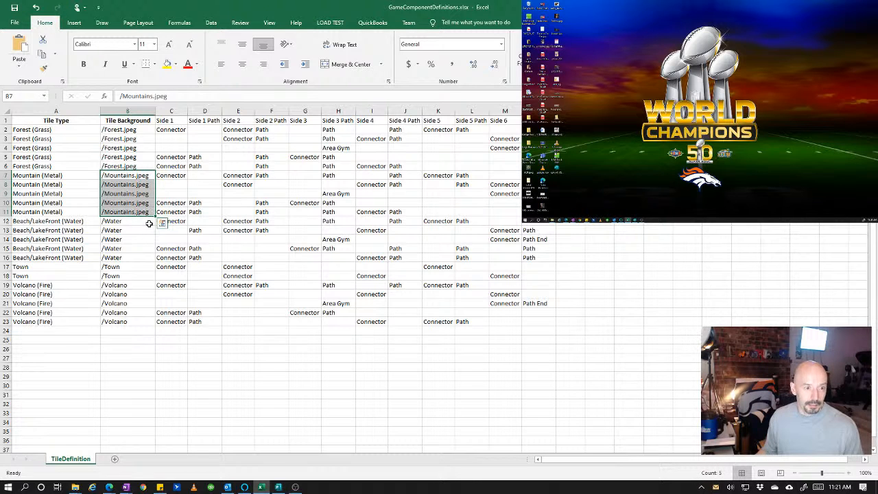
# - Set the tile background to /Water.jpeg for all Beach/LakeFront (Water) rows, B12 to B16
pyautogui.click(146, 221)
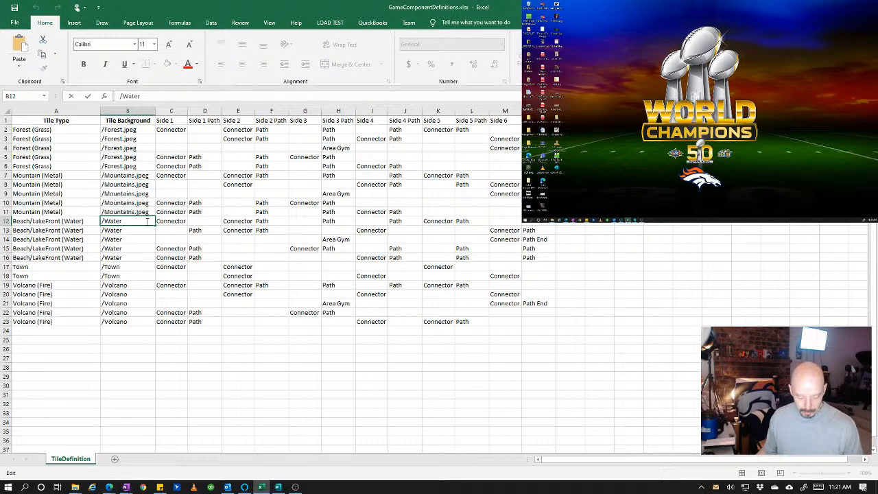
pyautogui.write('.jpeg')
pyautogui.click(200, 237)
pyautogui.moveTo(150, 223); pyautogui.dragTo(148, 256)
pyautogui.hotkey('ctrl', 'd')
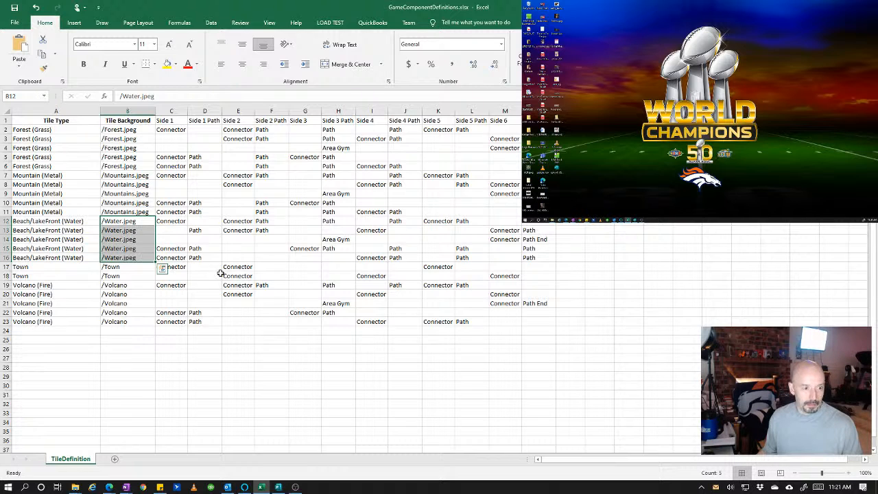
# - Set the tile background to /Town.jpeg for both Town rows, B17 and B18
pyautogui.click(220, 274)
pyautogui.click(139, 272)
pyautogui.doubleClick(141, 266)
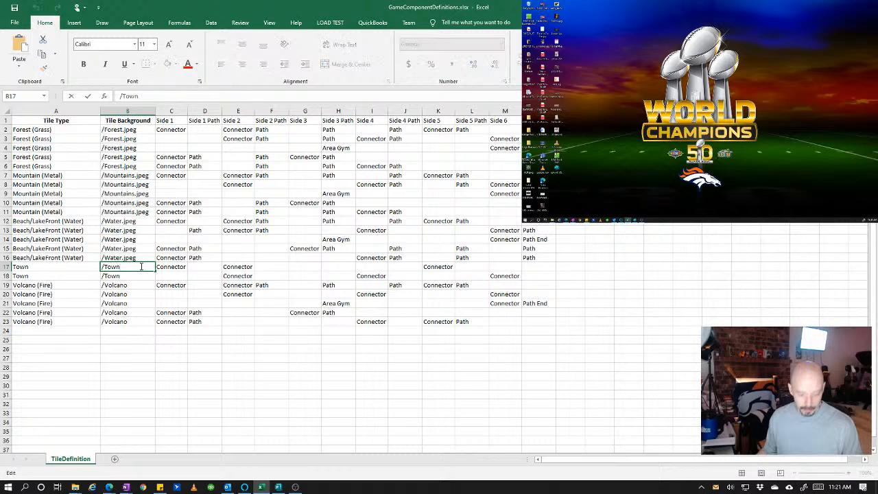
pyautogui.write('.jpeg')
pyautogui.click(172, 278)
pyautogui.moveTo(141, 267); pyautogui.dragTo(137, 276)
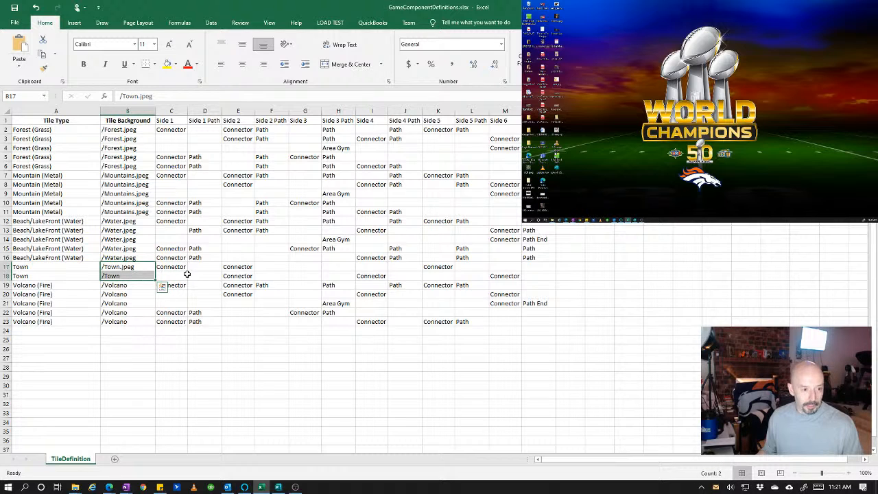
pyautogui.hotkey('ctrl', 'v')
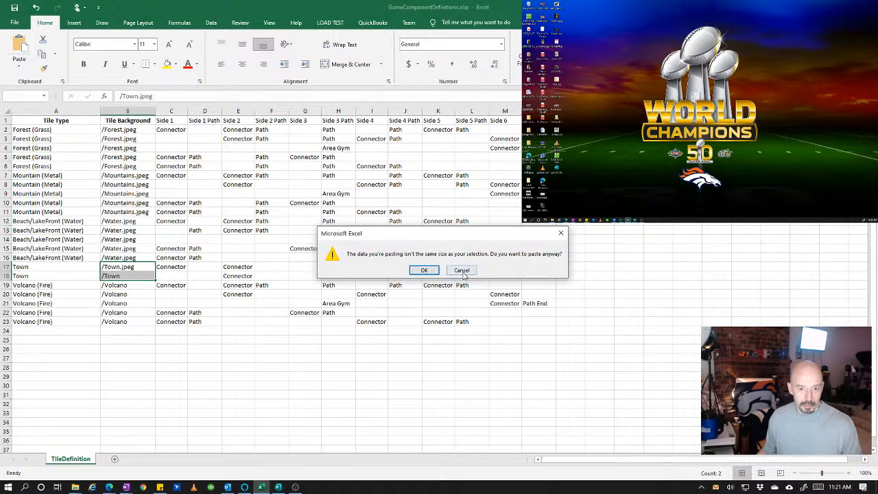
pyautogui.click(424, 269)
pyautogui.hotkey('ctrl', 'd')
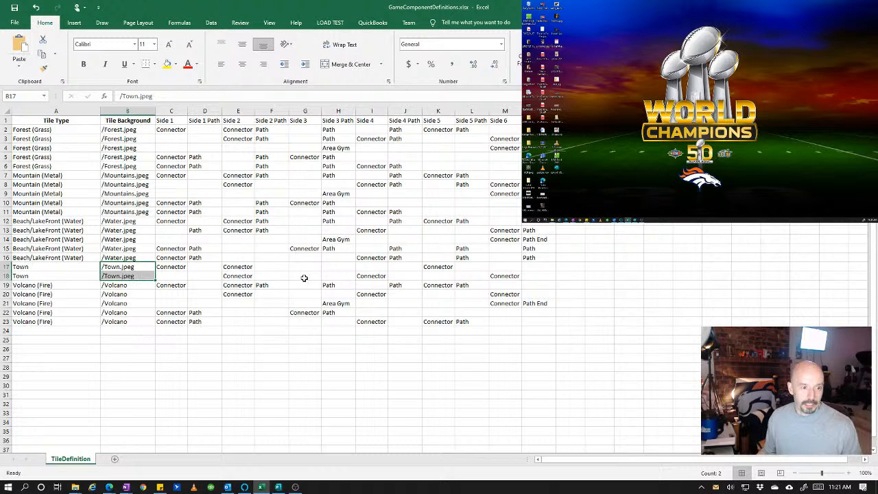
# - Set the tile background to /Volcano.jpeg for all Volcano (Fire) rows, B19 to B23
pyautogui.click(212, 283)
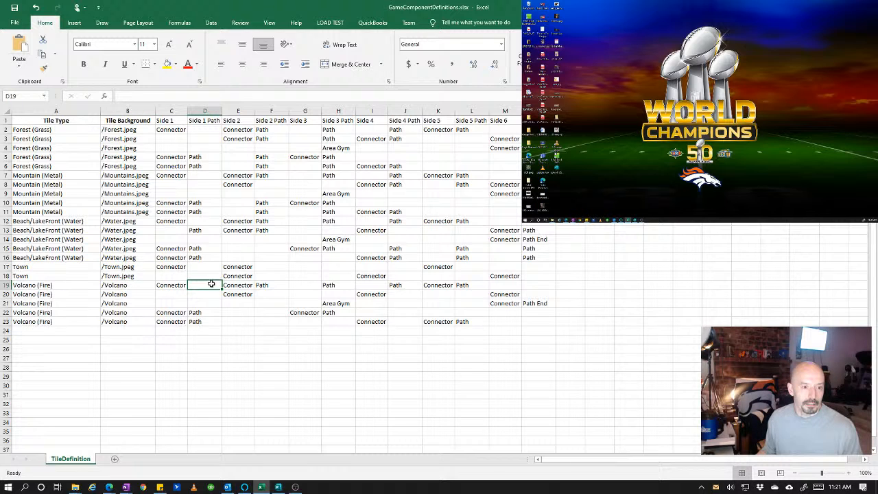
pyautogui.click(131, 285)
pyautogui.doubleClick(134, 286)
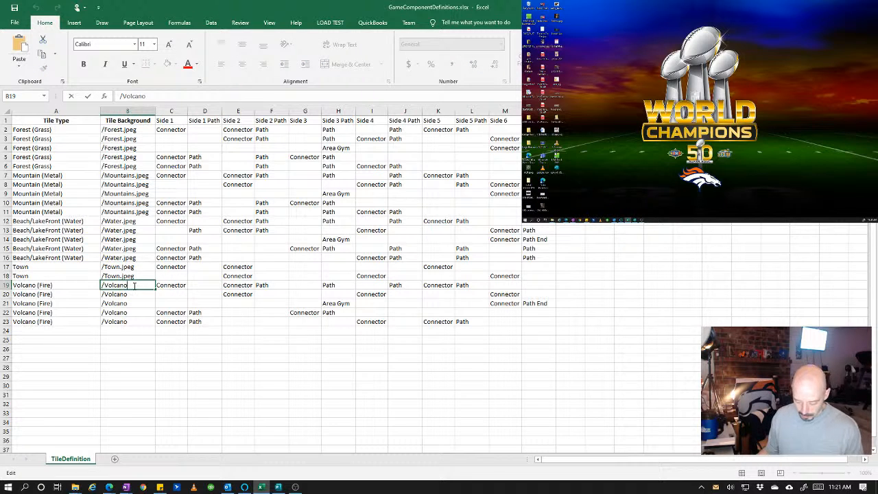
pyautogui.write('.')
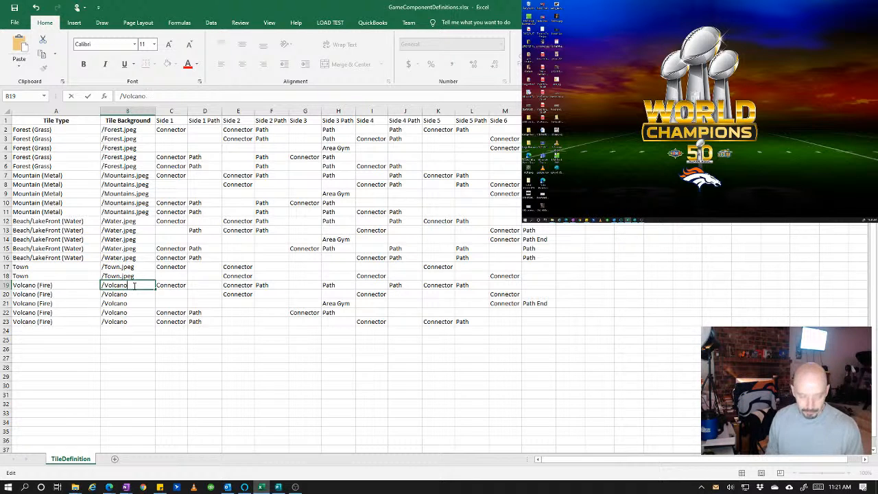
pyautogui.write('jpeg')
pyautogui.click(175, 299)
pyautogui.moveTo(117, 287); pyautogui.dragTo(120, 321)
pyautogui.hotkey('ctrl', 'd')
pyautogui.click(225, 272)
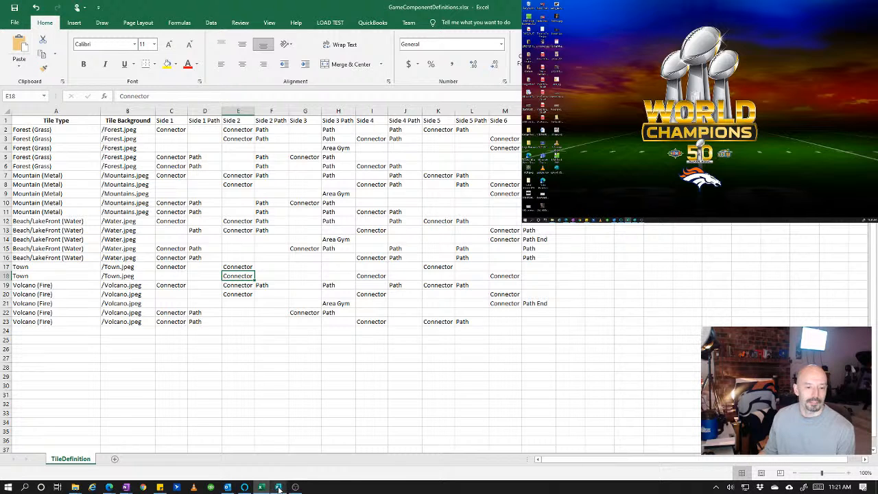
# - Switch to AreaTiles.pub in Publisher, preview the merge results and check the background pictures record by record from the Forest tile to the Town tile
pyautogui.moveTo(279, 488)
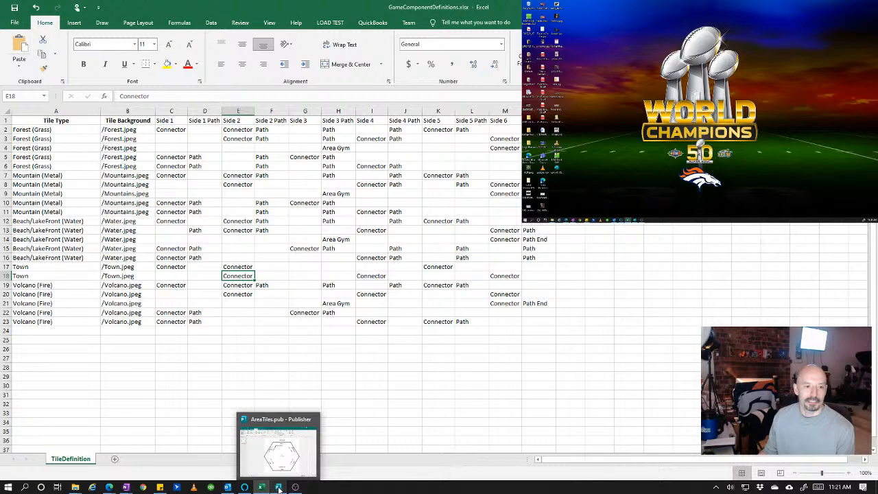
pyautogui.click(279, 488)
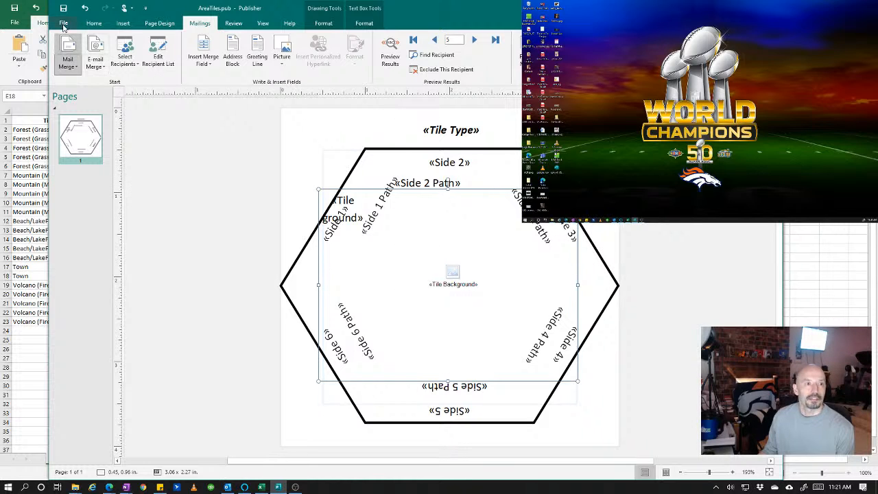
pyautogui.click(390, 55)
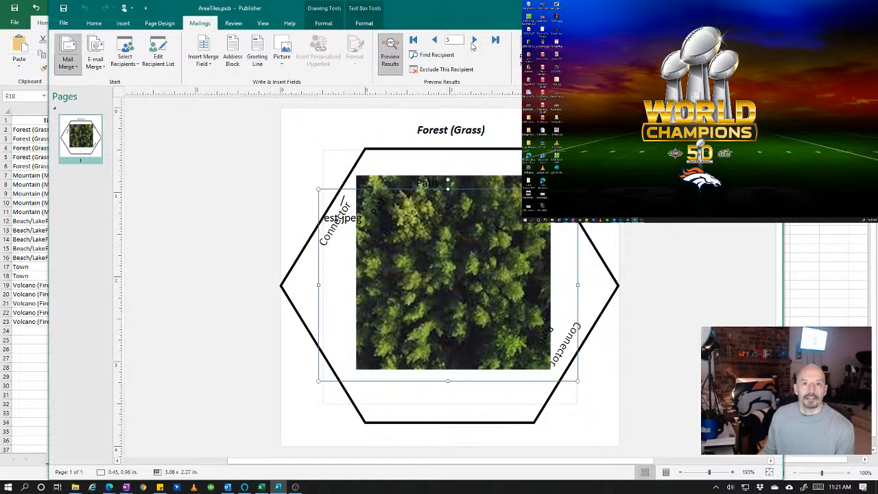
pyautogui.click(475, 41)
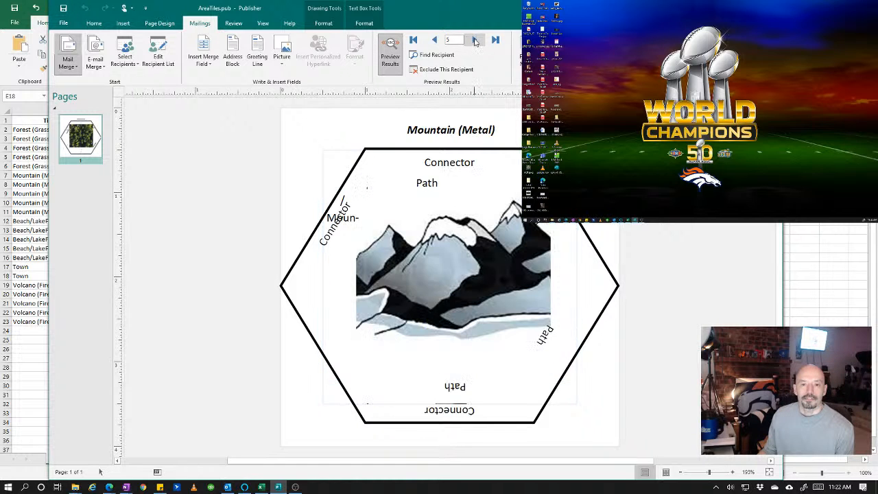
pyautogui.click(475, 41)
pyautogui.click(475, 41)
pyautogui.click(474, 41)
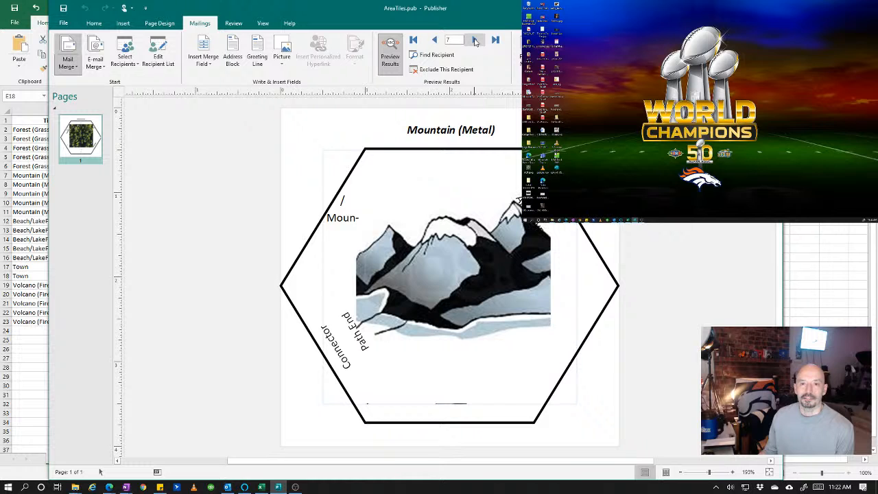
pyautogui.click(475, 41)
pyautogui.click(475, 42)
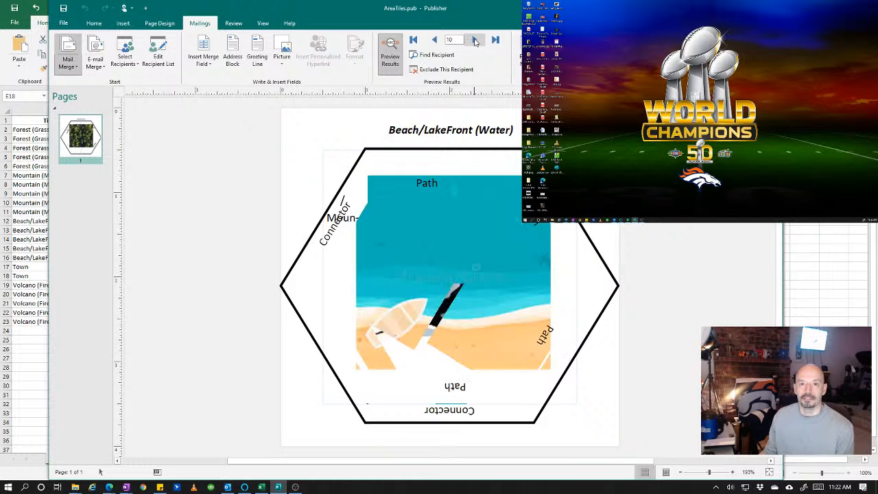
pyautogui.click(475, 41)
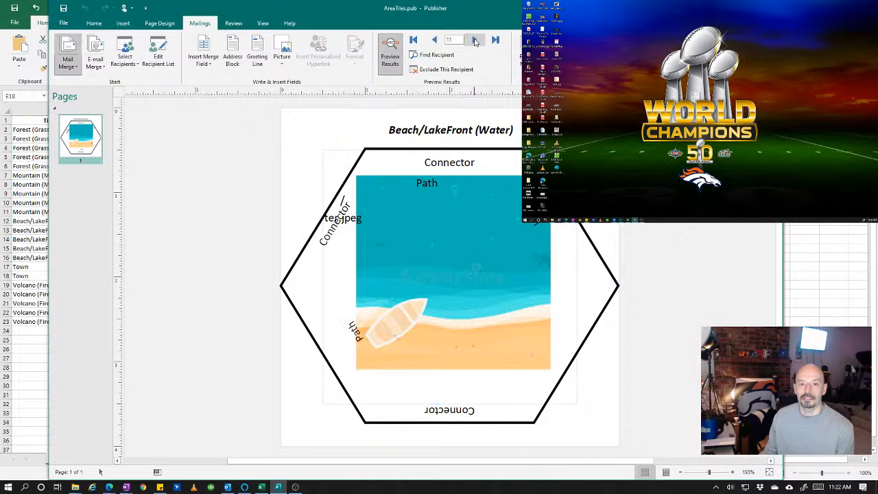
pyautogui.click(475, 41)
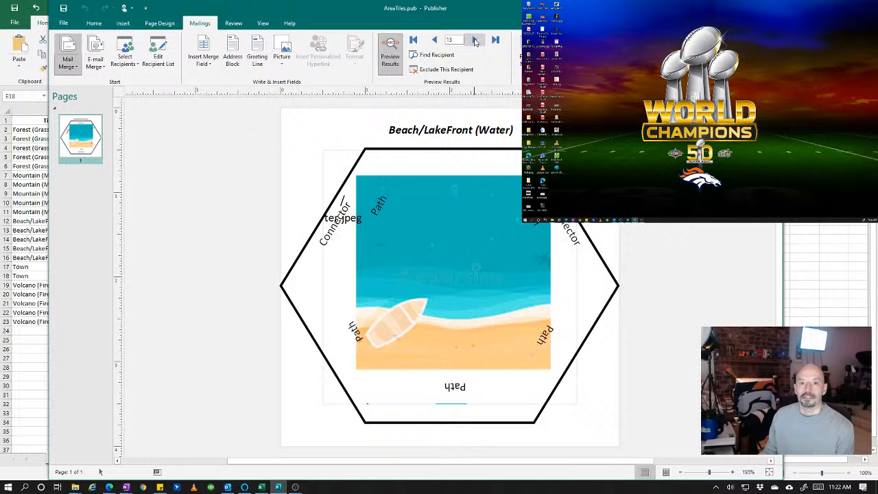
pyautogui.click(475, 42)
pyautogui.click(475, 42)
pyautogui.click(475, 41)
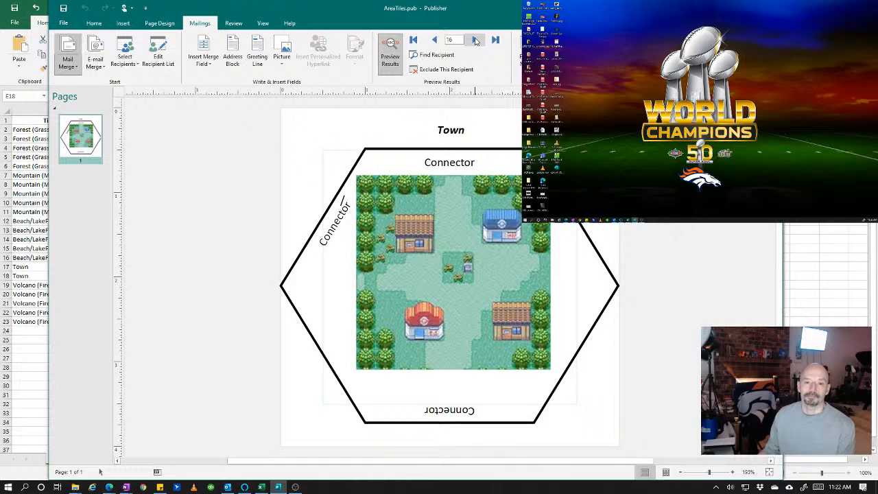
# - Check the background pictures on the remaining merge records up to the Volcano tile, and turn off the results preview
pyautogui.click(475, 41)
pyautogui.click(475, 41)
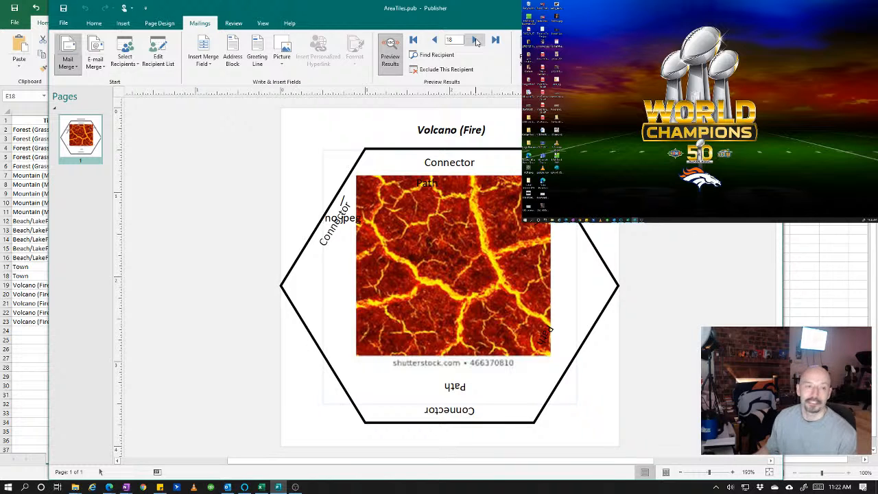
pyautogui.click(390, 51)
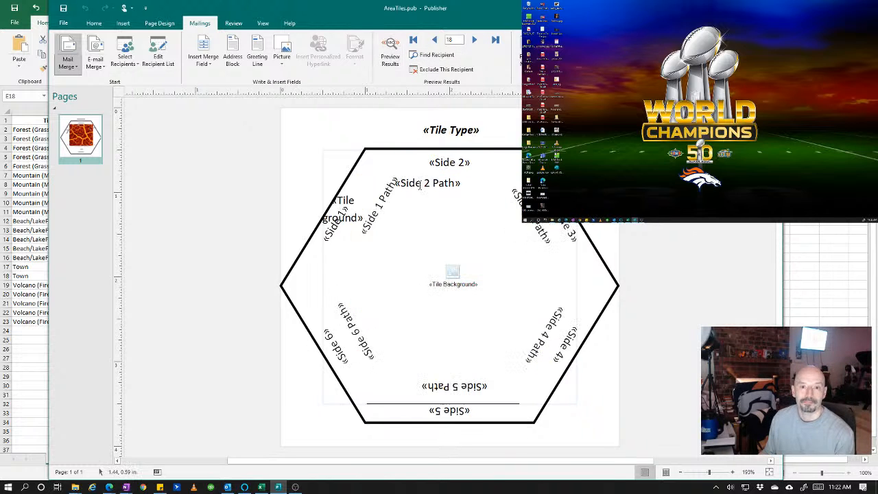
pyautogui.rightClick(459, 286)
pyautogui.click(458, 290)
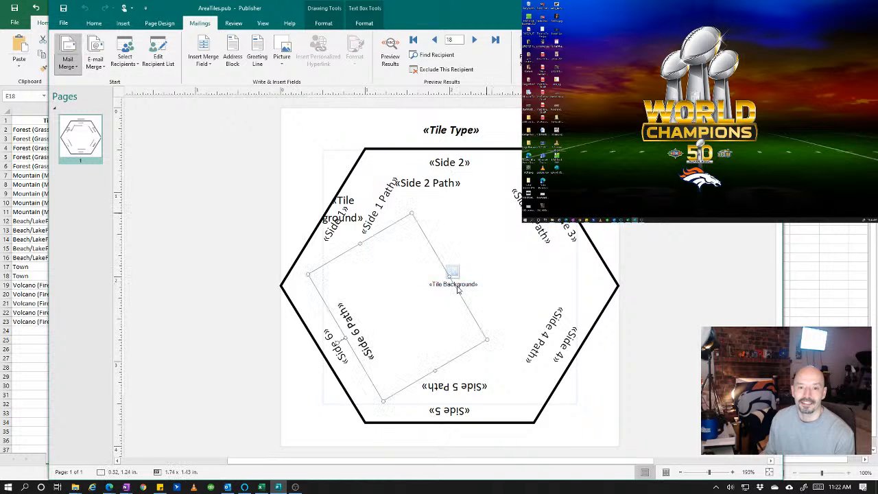
pyautogui.rightClick(458, 289)
pyautogui.click(557, 211)
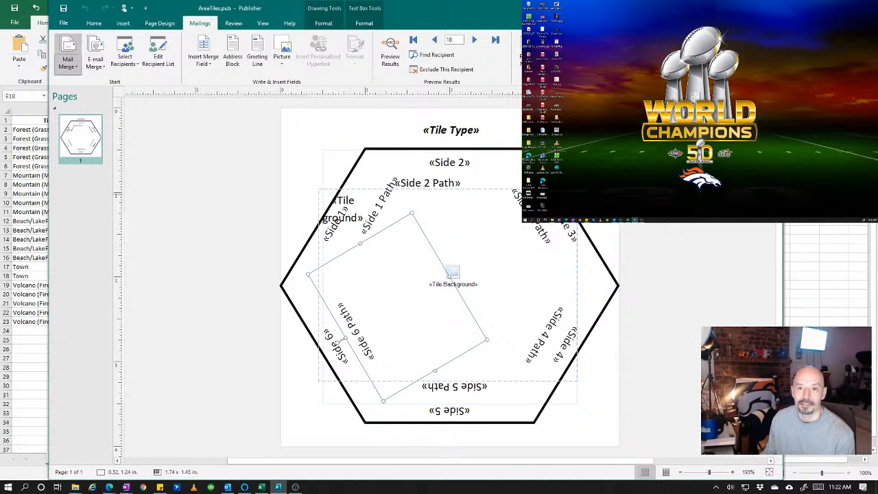
pyautogui.rightClick(573, 219)
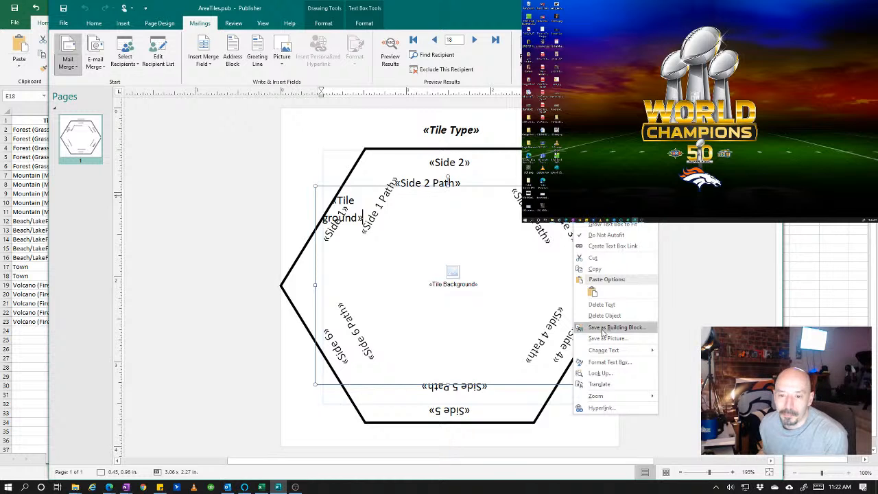
pyautogui.moveTo(613, 353)
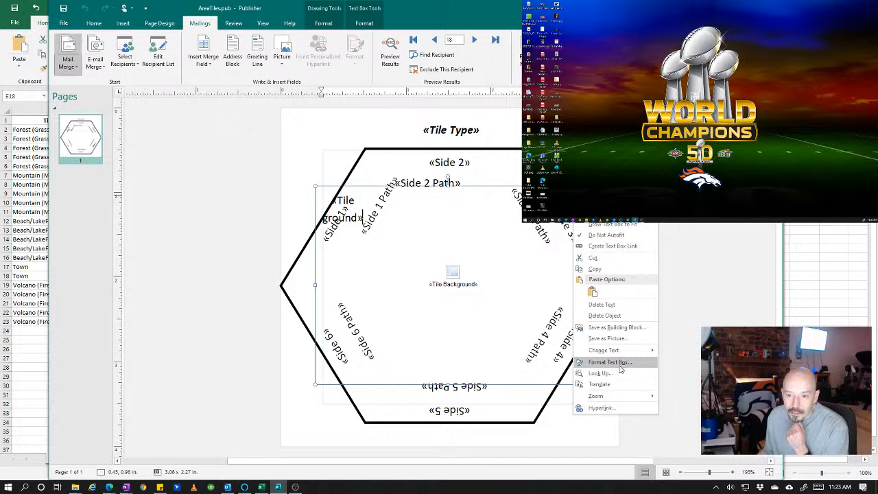
# - Move the large «Tile Background» text box partly off the page to about -1.12, 0.65 in, and switch to GameComponentDefinitions.xlsx in Excel
pyautogui.click(325, 384)
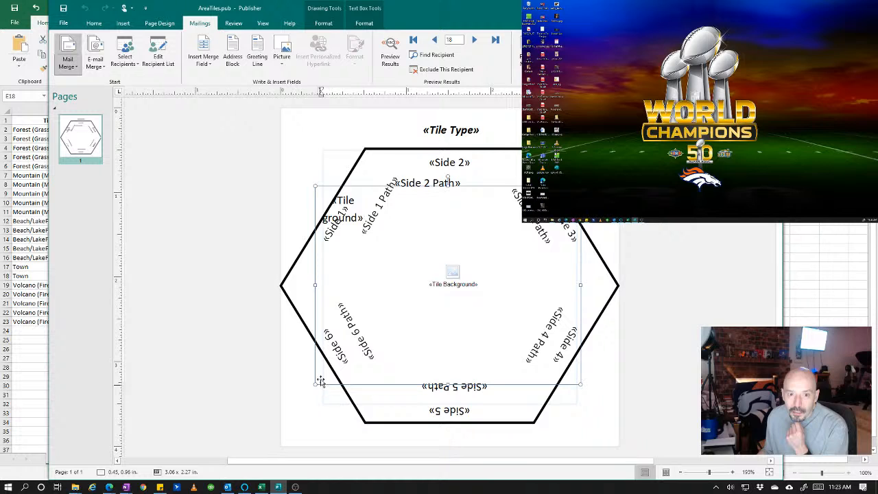
pyautogui.click(316, 190)
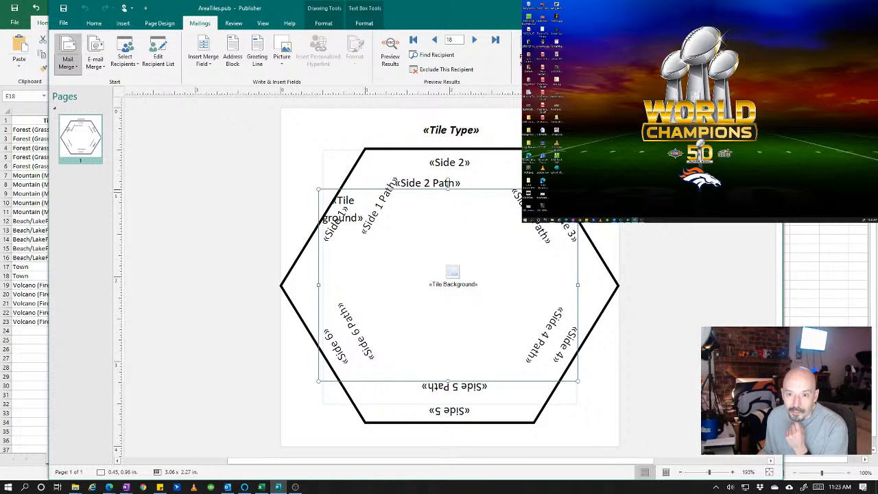
pyautogui.rightClick(580, 225)
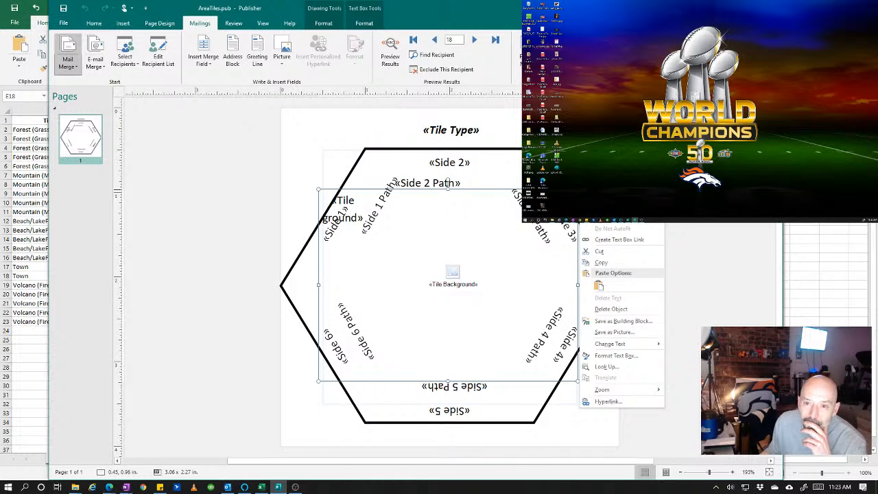
pyautogui.click(319, 197)
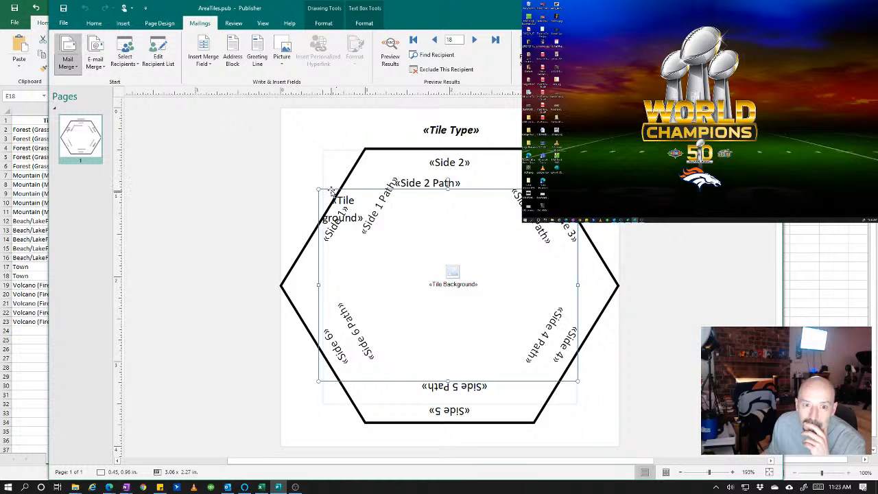
pyautogui.moveTo(331, 194); pyautogui.dragTo(199, 164)
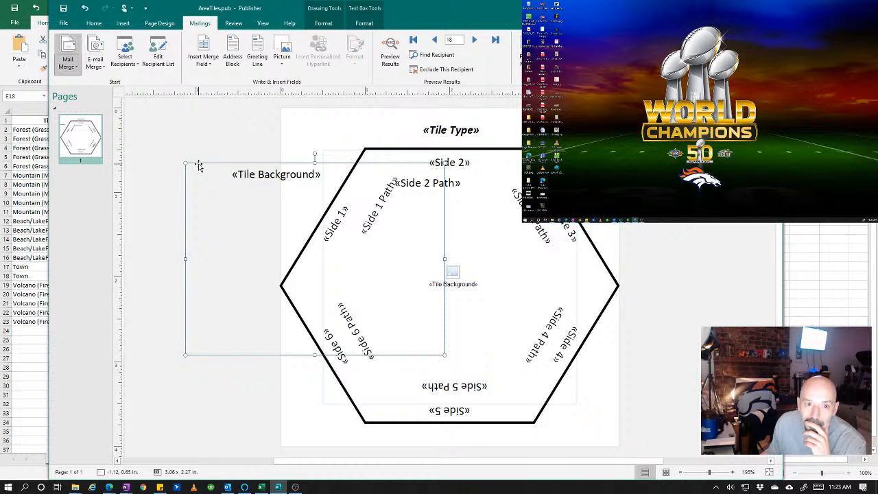
pyautogui.click(847, 230)
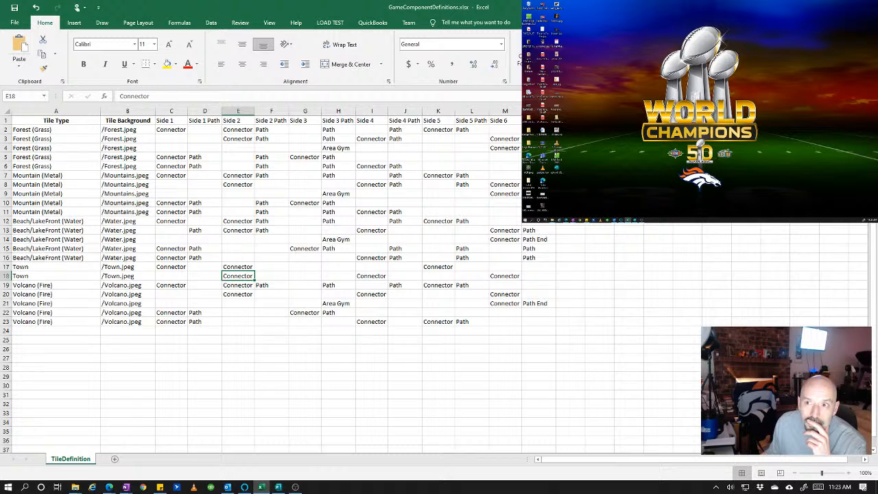
# - Put the spreadsheet away, switch to the Publisher tile layout and delete the Tile Background text box overlapping the hexagon's upper-left side
pyautogui.click(854, 8)
pyautogui.click(170, 405)
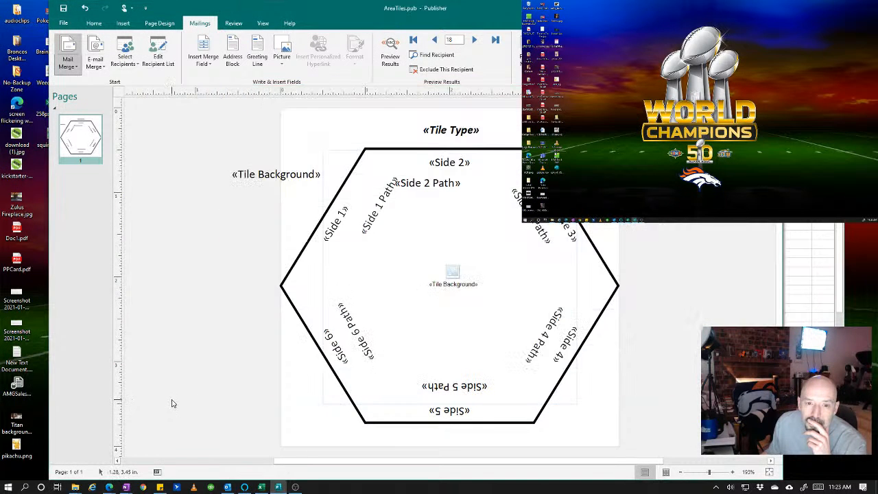
pyautogui.click(220, 165)
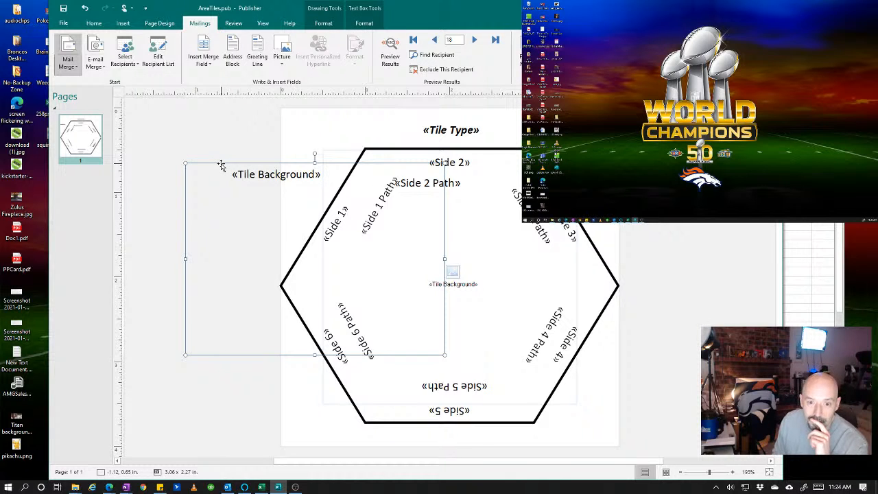
pyautogui.press('Delete')
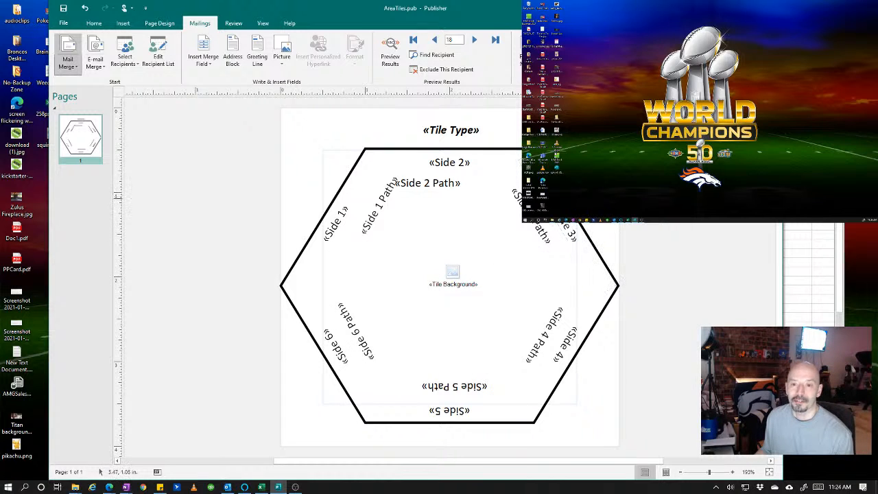
# - Select the Side 3 text box along the hexagon's upper-right edge
pyautogui.click(564, 195)
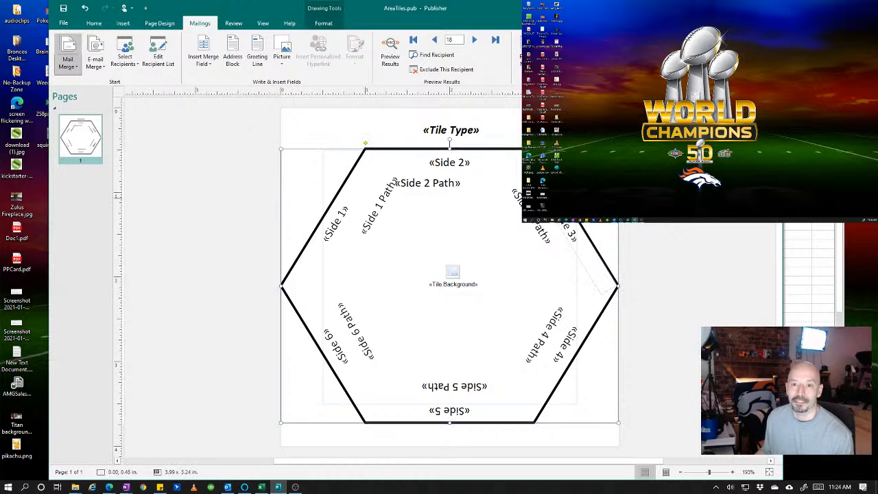
pyautogui.click(599, 176)
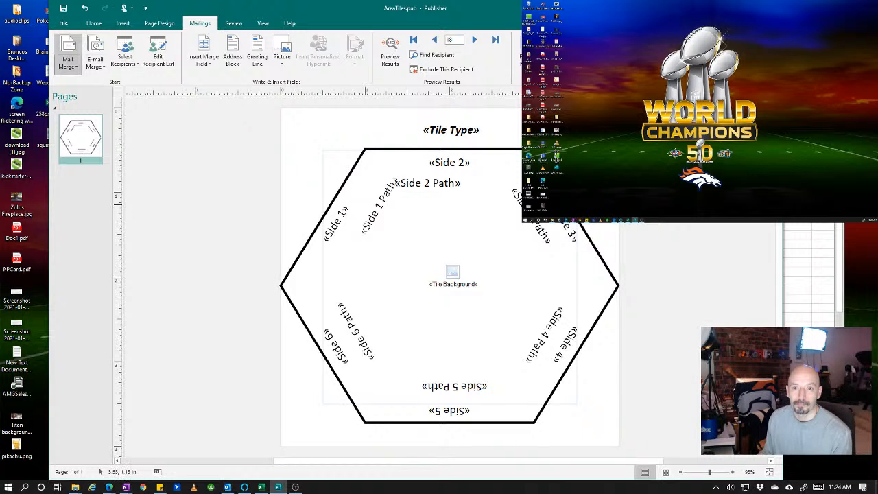
pyautogui.click(577, 217)
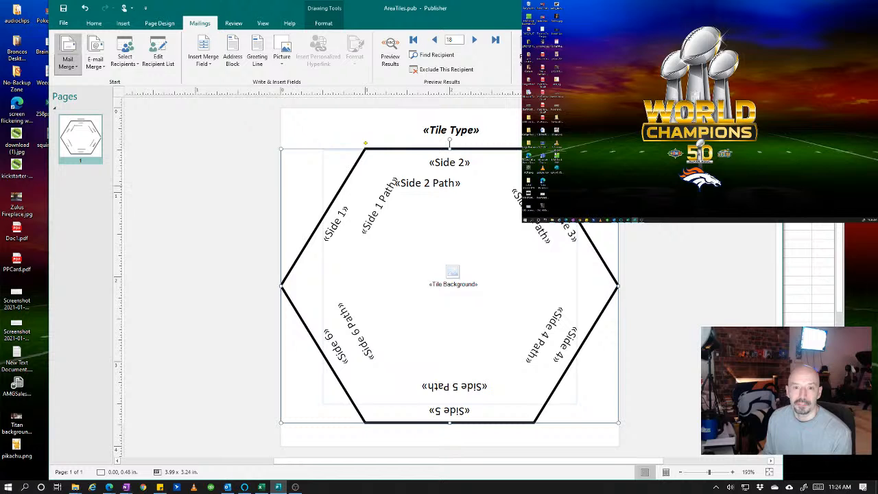
pyautogui.rightClick(595, 223)
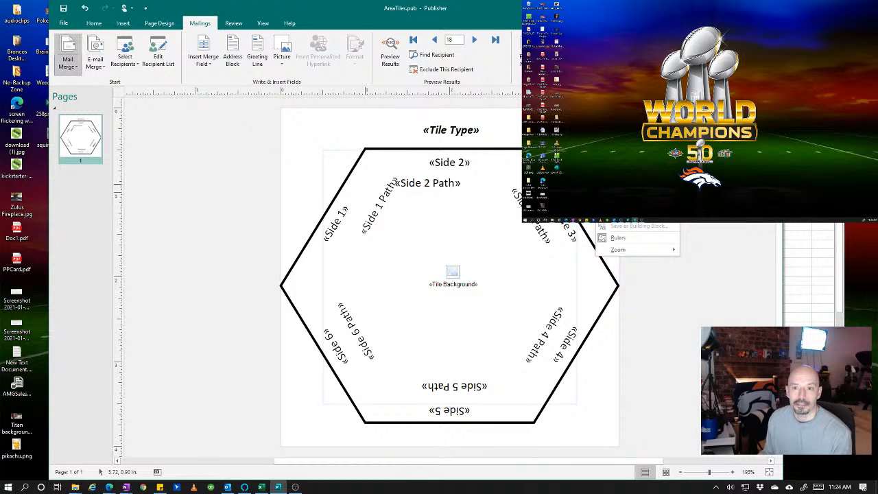
pyautogui.click(583, 189)
pyautogui.click(603, 287)
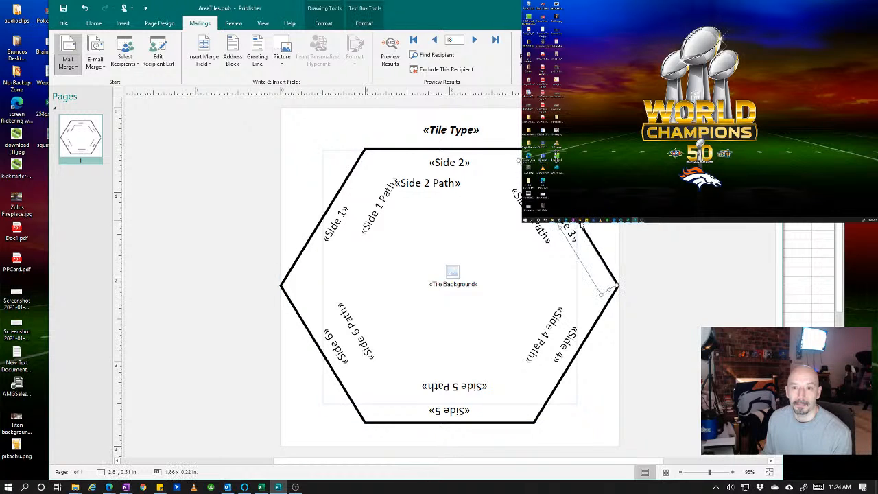
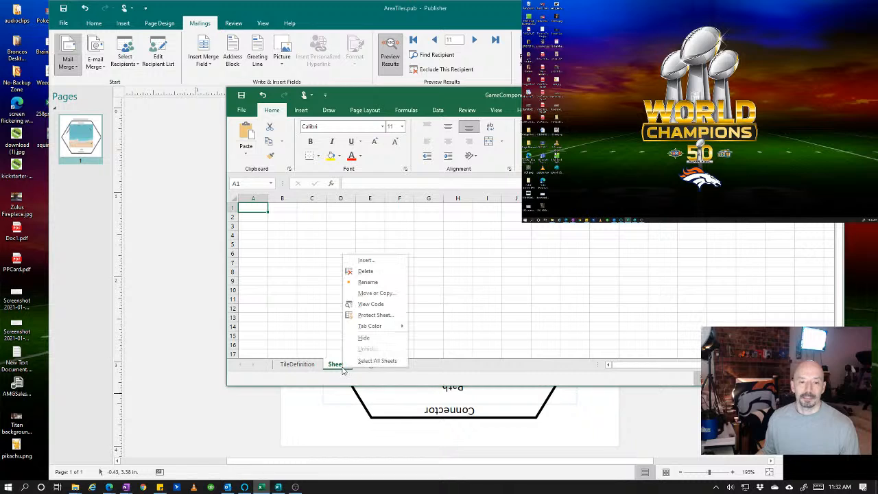
pyautogui.click(376, 287)
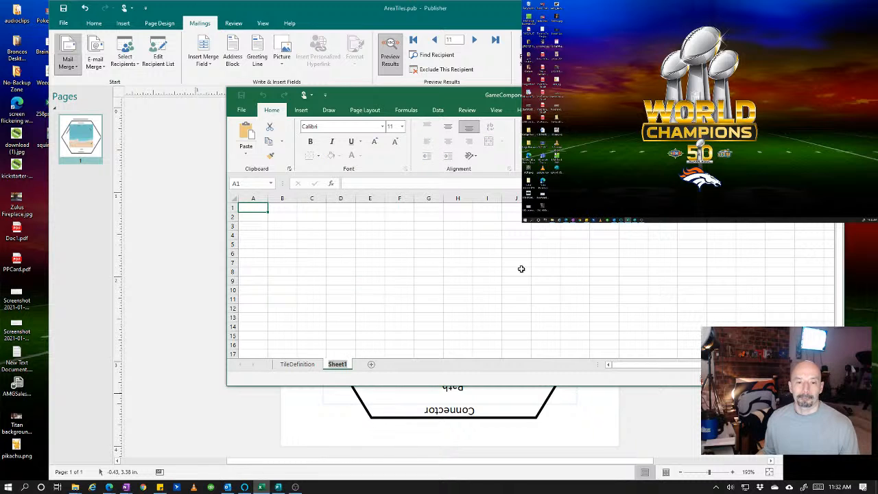
pyautogui.write('Pokemon')
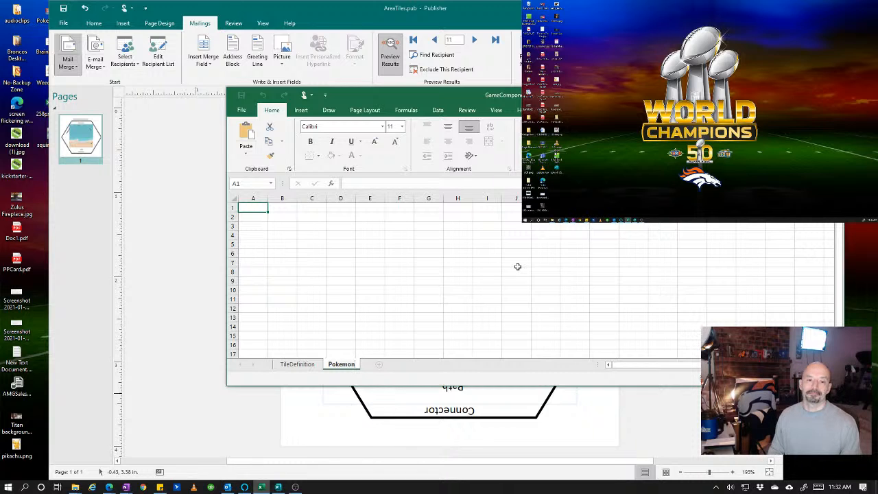
pyautogui.press('BackSpace')
pyautogui.press('BackSpace')
pyautogui.press('BackSpace')
pyautogui.press('BackSpace')
pyautogui.press('BackSpace')
pyautogui.press('BackSpace')
pyautogui.press('BackSpace')
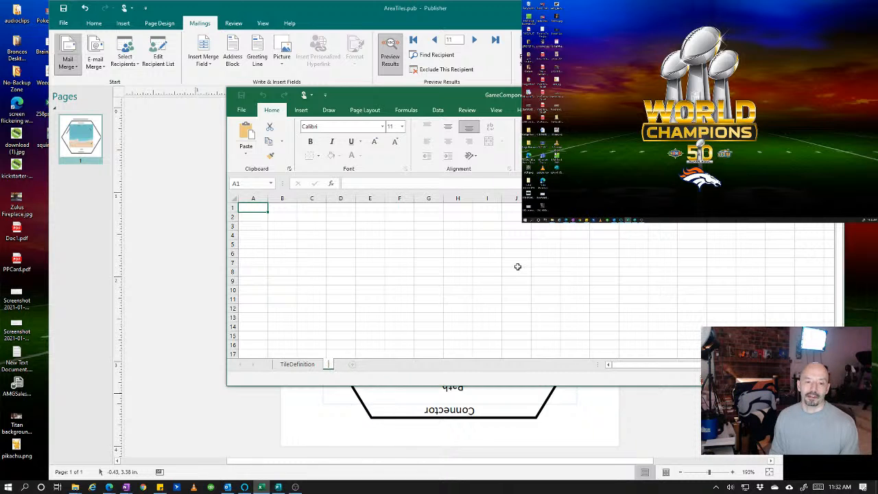
# - Name Sheet1 AreaCards and add another sheet named Encounter
pyautogui.write('AreaCards')
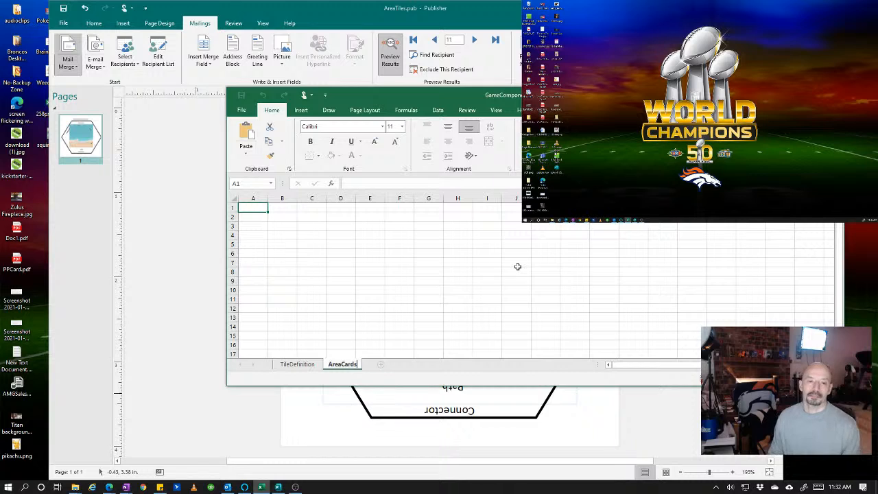
pyautogui.press('Return')
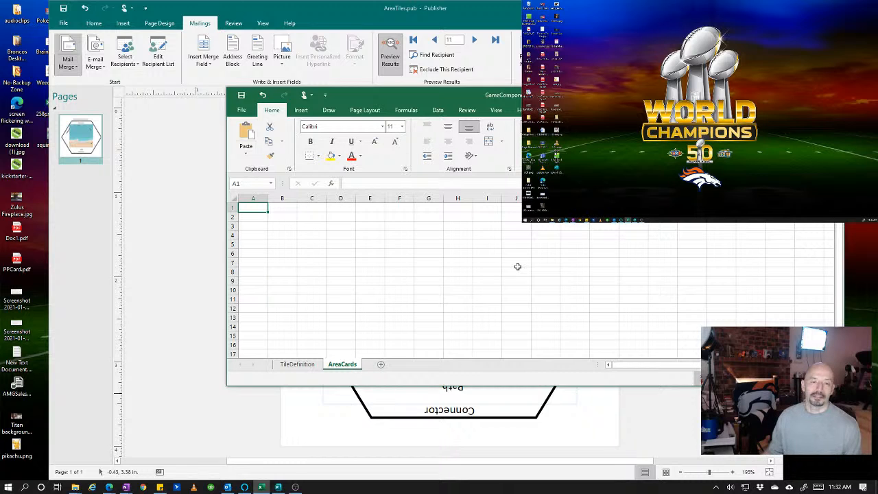
pyautogui.click(381, 365)
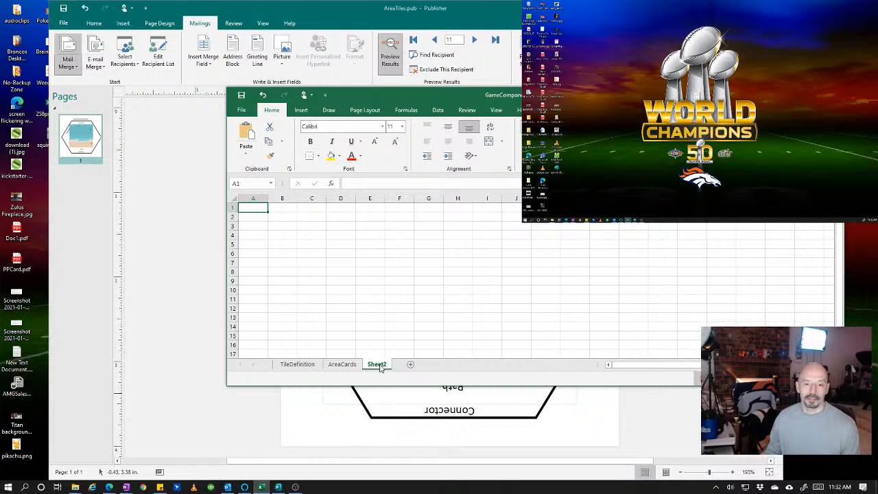
pyautogui.rightClick(381, 368)
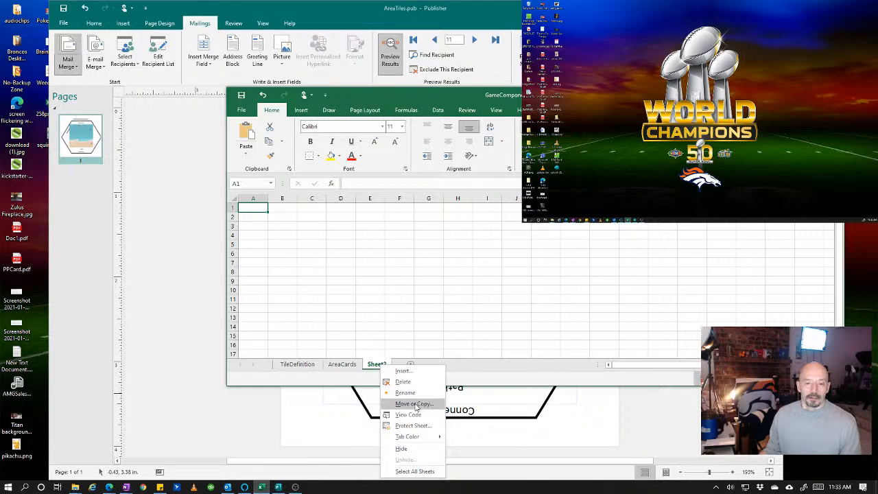
pyautogui.click(405, 393)
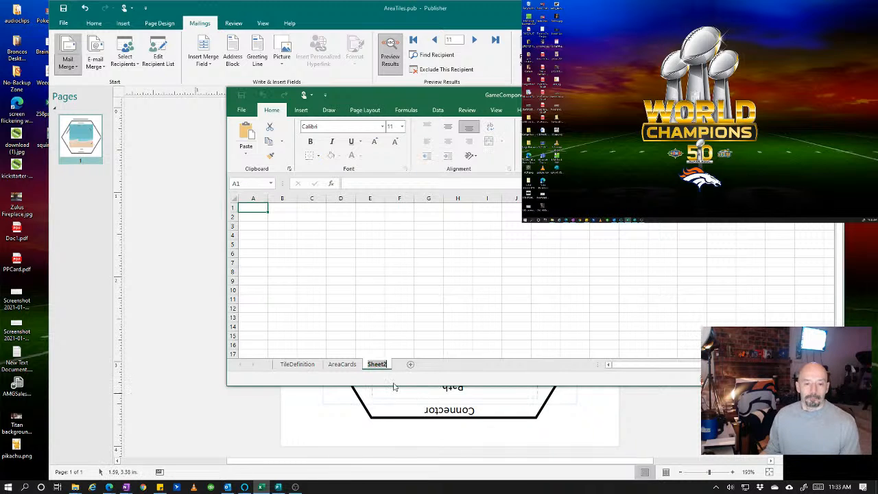
pyautogui.write('Encounter')
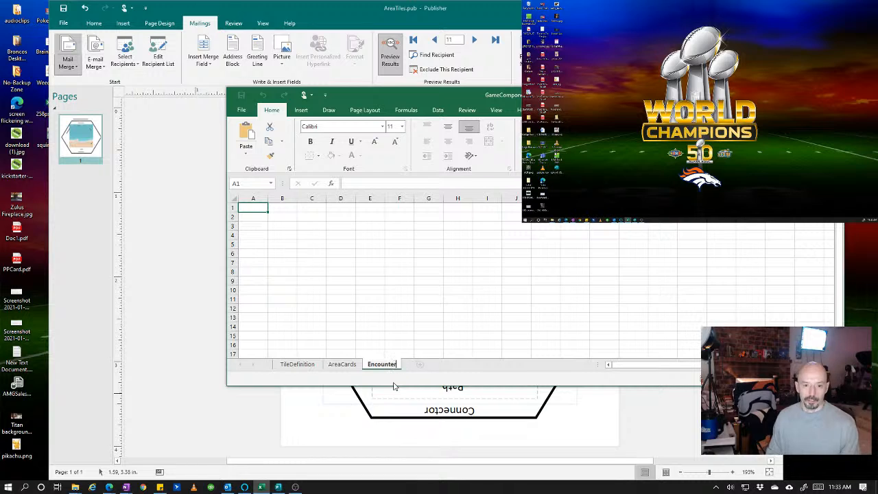
pyautogui.press('Return')
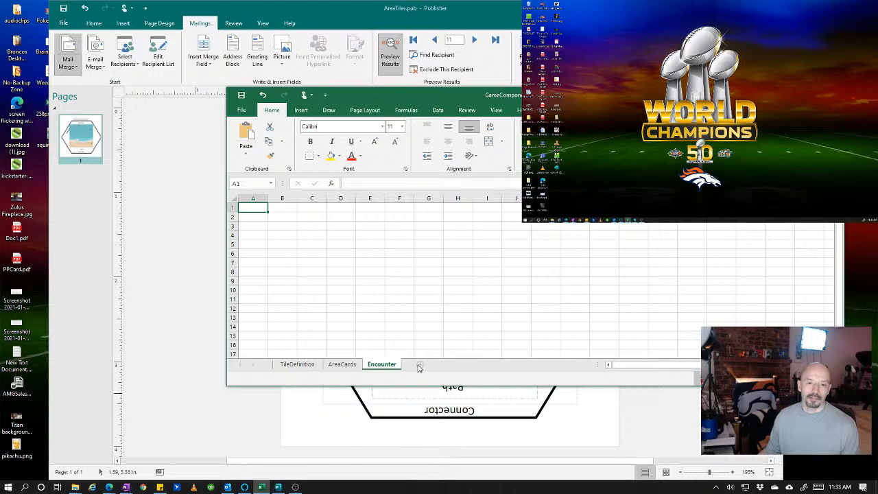
# - Add a new sheet after Encounter and open its name for editing
pyautogui.click(420, 365)
pyautogui.rightClick(419, 367)
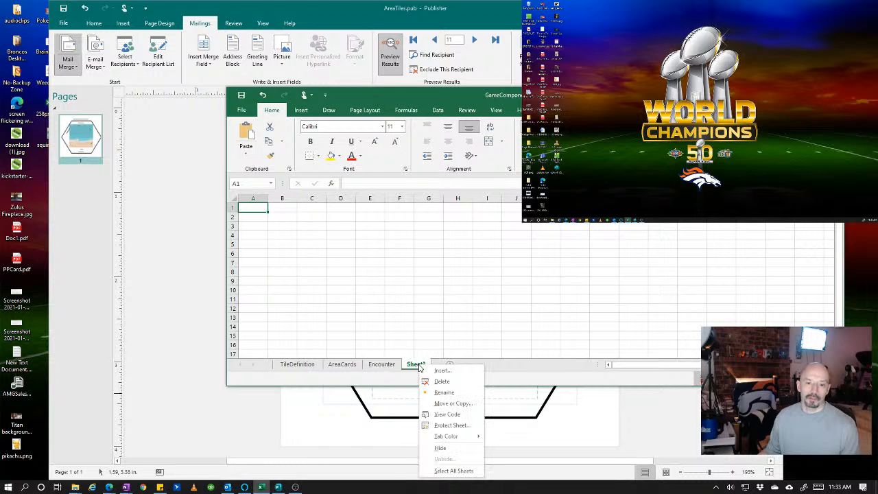
pyautogui.click(444, 392)
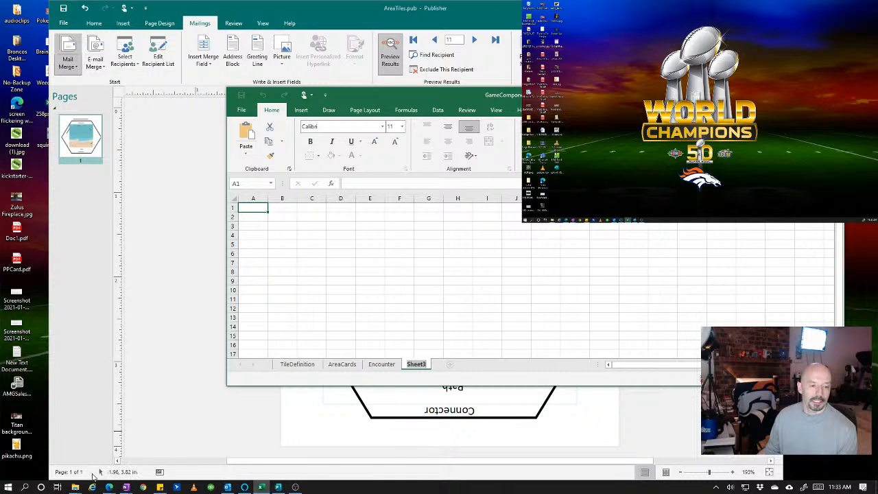
# - Switch to the Active Minds Games notebook in OneNote and review the Game Components list on the Brainstorm page
pyautogui.moveTo(127, 487)
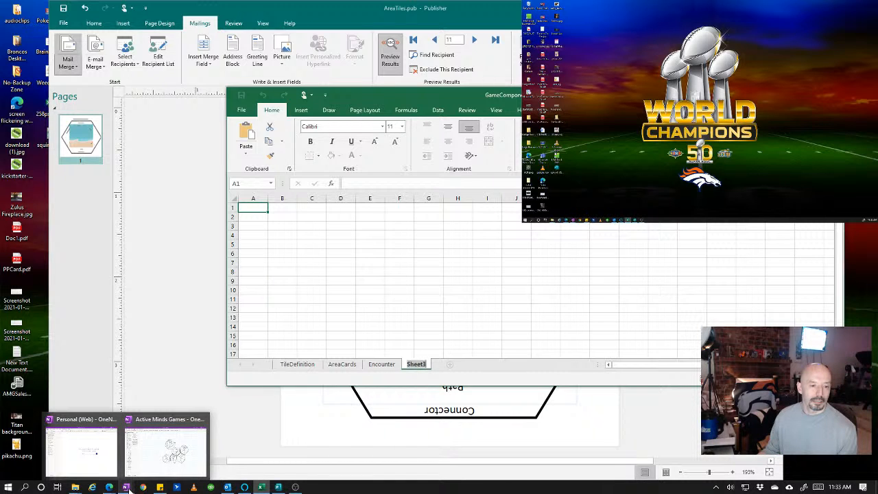
pyautogui.click(147, 463)
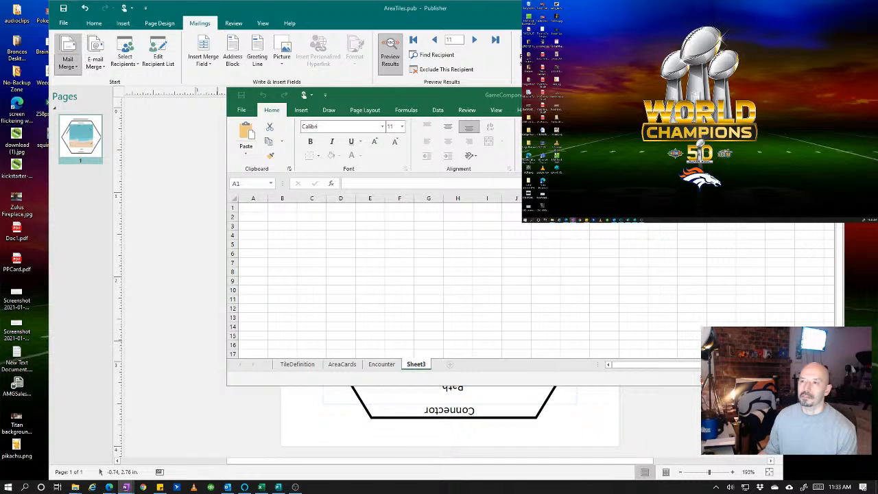
pyautogui.moveTo(877, 42); pyautogui.dragTo(381, 12)
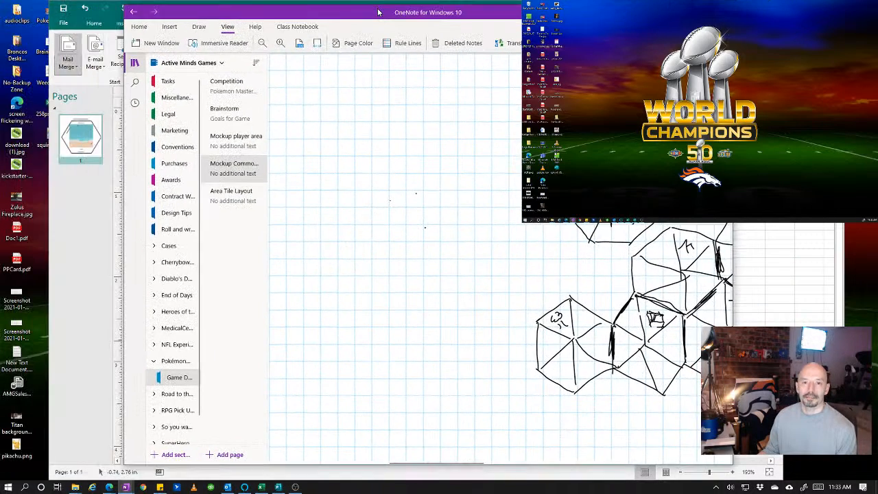
pyautogui.click(238, 136)
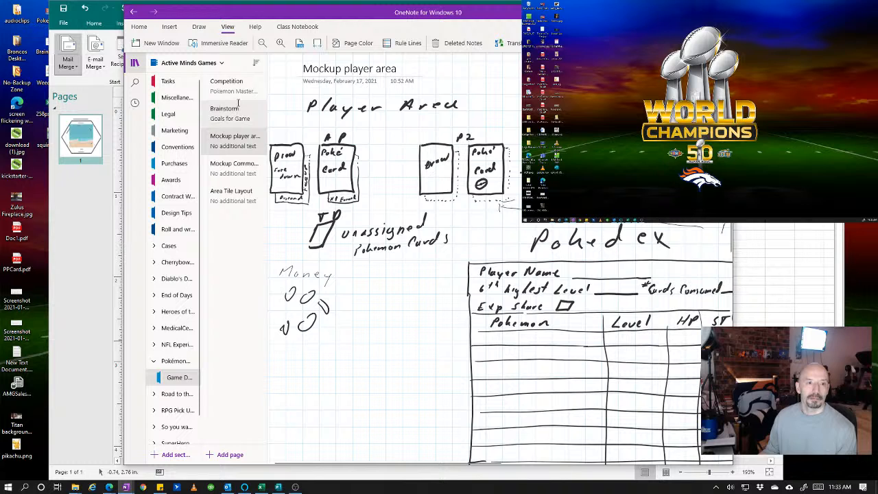
pyautogui.click(233, 112)
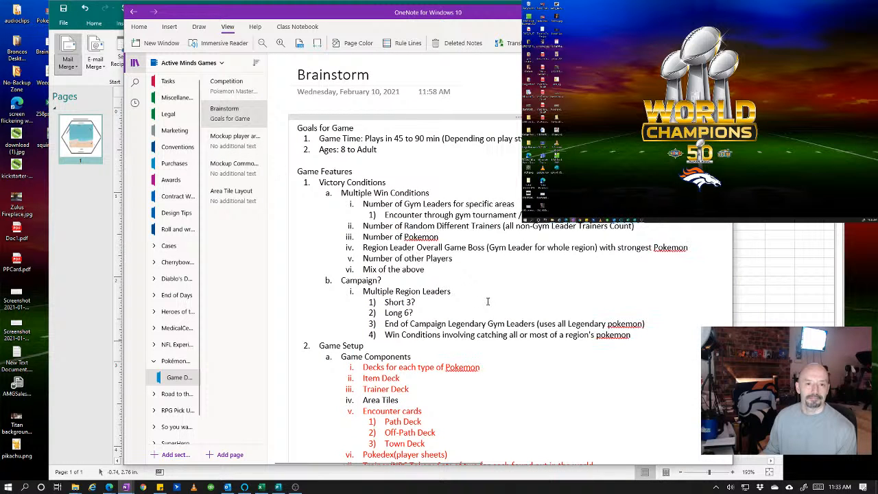
pyautogui.scroll(-5, 481, 302)
pyautogui.scroll(1, 481, 343)
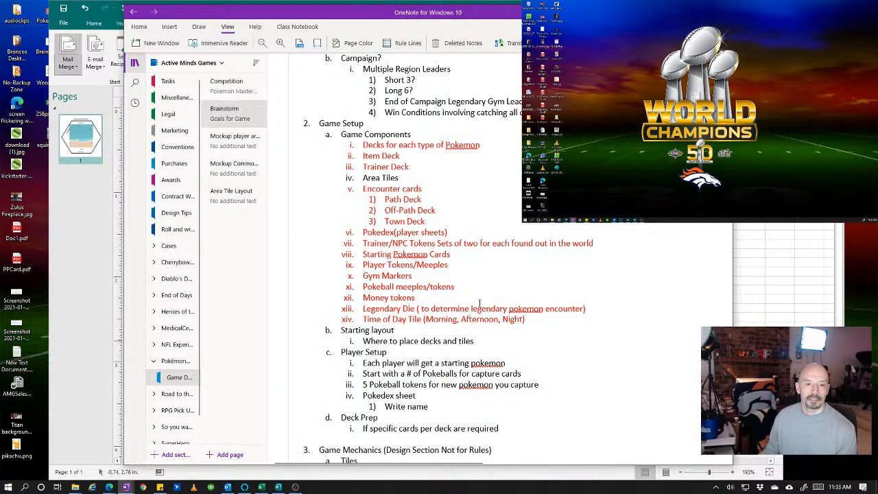
pyautogui.click(435, 221)
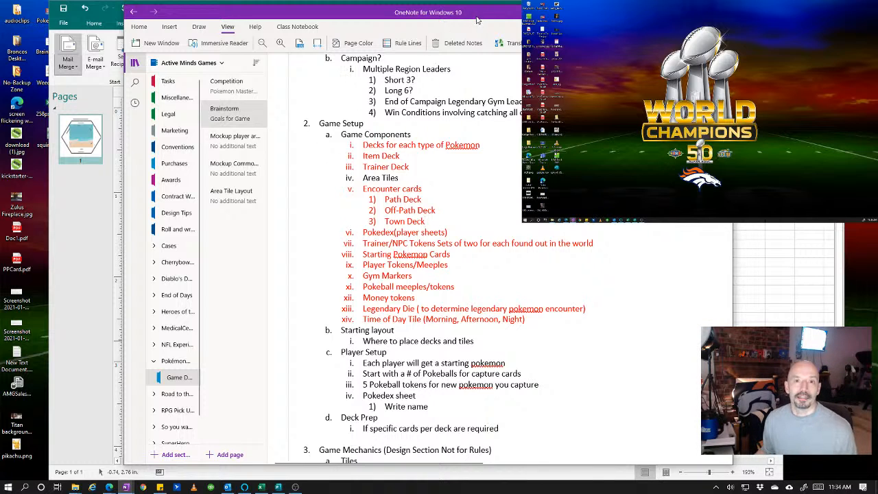
# - Arrange the OneNote and Excel windows so the Game Components list sits beside the spreadsheet
pyautogui.moveTo(479, 19); pyautogui.dragTo(361, 14)
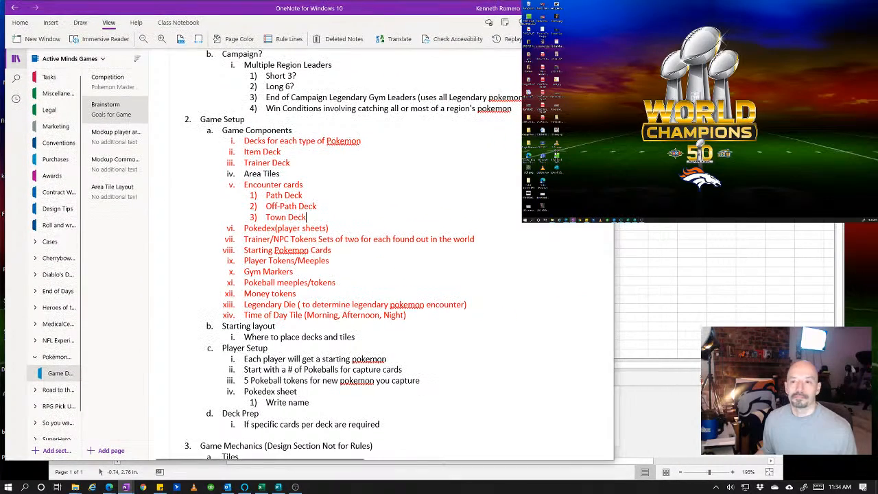
pyautogui.click(686, 95)
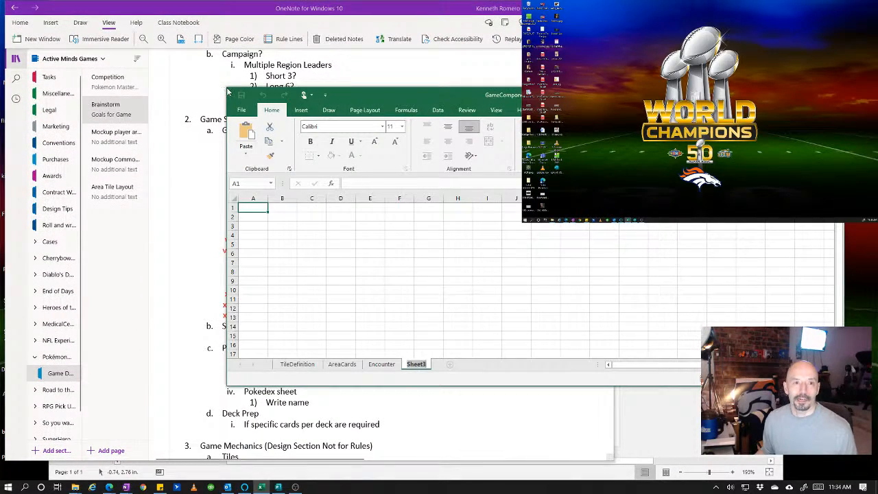
pyautogui.moveTo(275, 95); pyautogui.dragTo(419, 50)
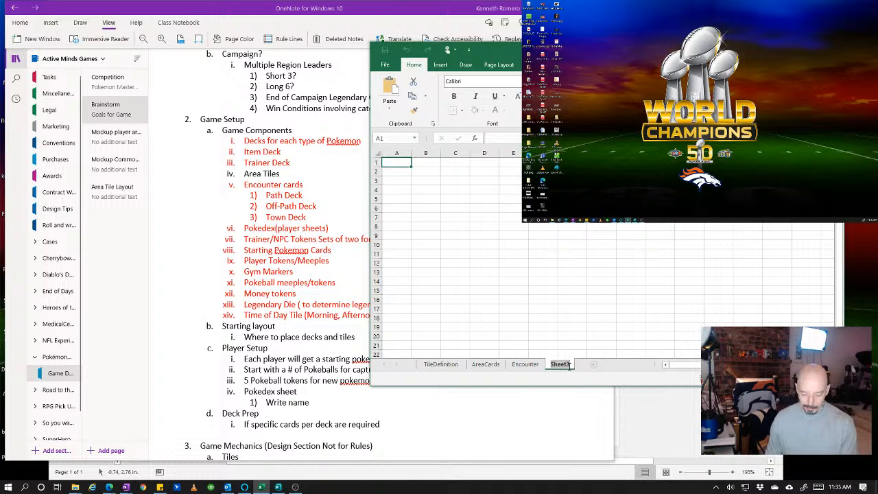
# - Rename Sheet3 as TrainerDeck and open the AreaCards sheet
pyautogui.write('Trai')
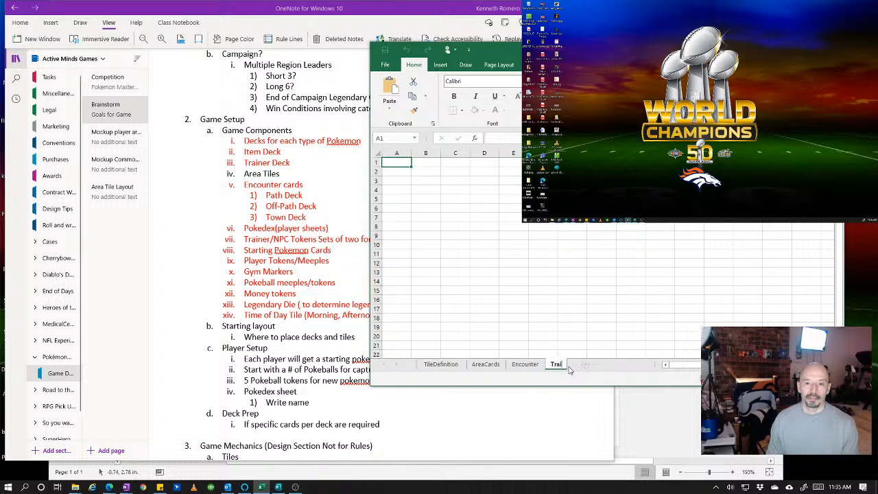
pyautogui.write('nerDeck')
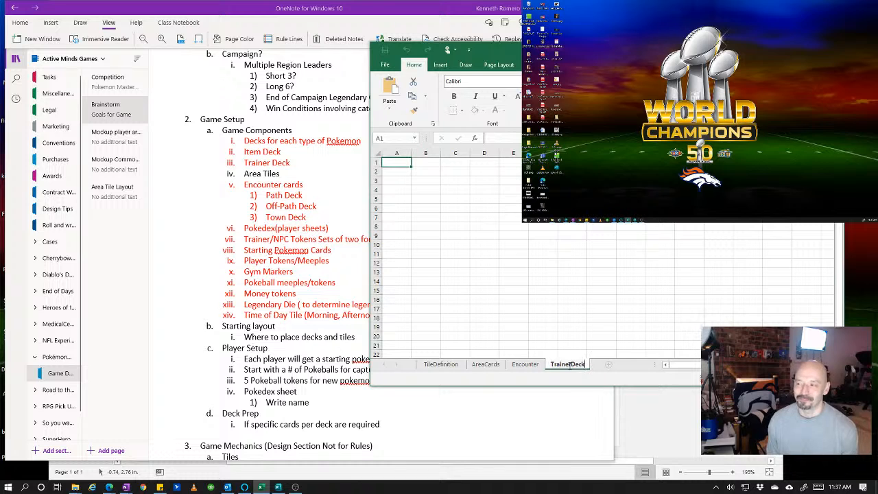
pyautogui.press('Return')
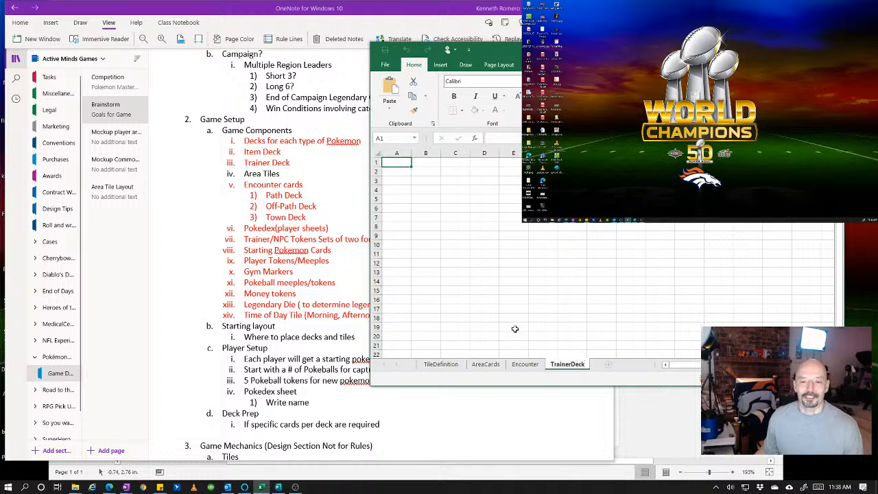
pyautogui.click(489, 366)
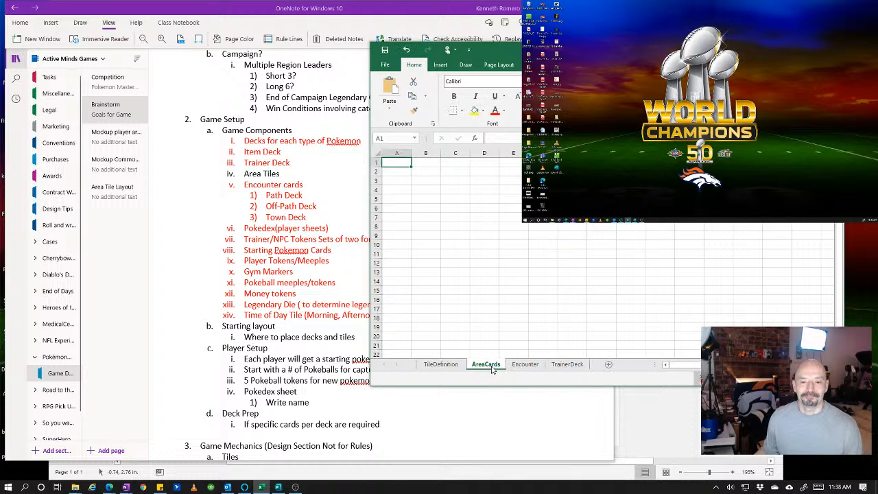
# - Enter the column headers Card in A1 and Type in B1 of the AreaCards sheet
pyautogui.click(403, 171)
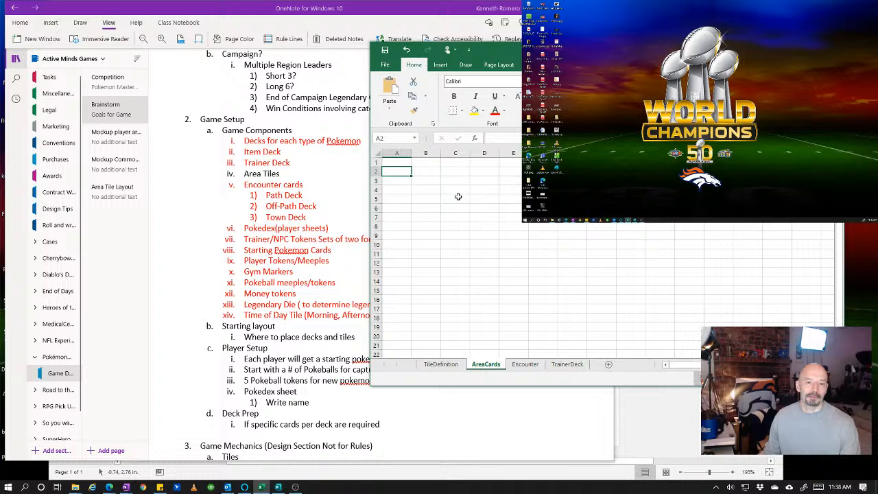
pyautogui.click(403, 162)
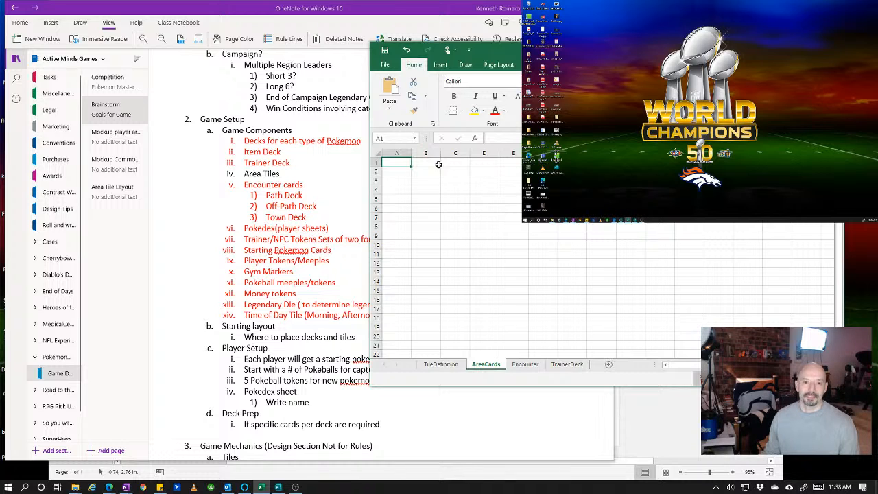
pyautogui.click(425, 167)
pyautogui.click(408, 167)
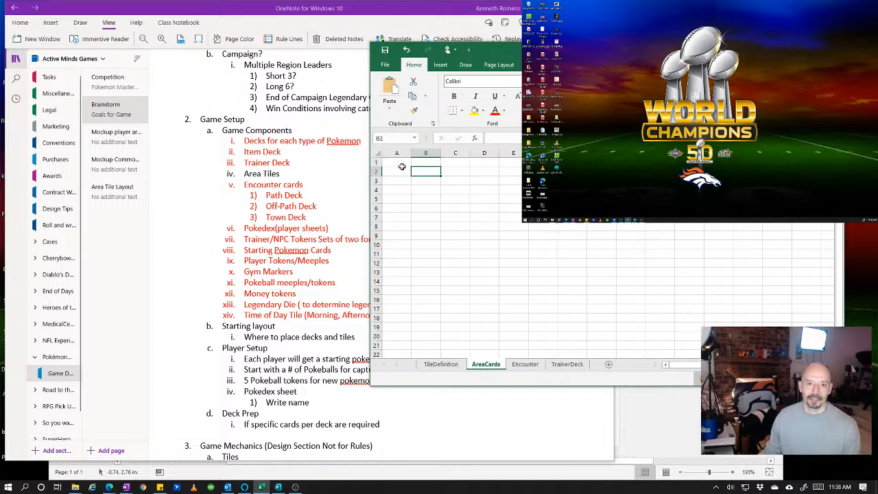
pyautogui.write('Card')
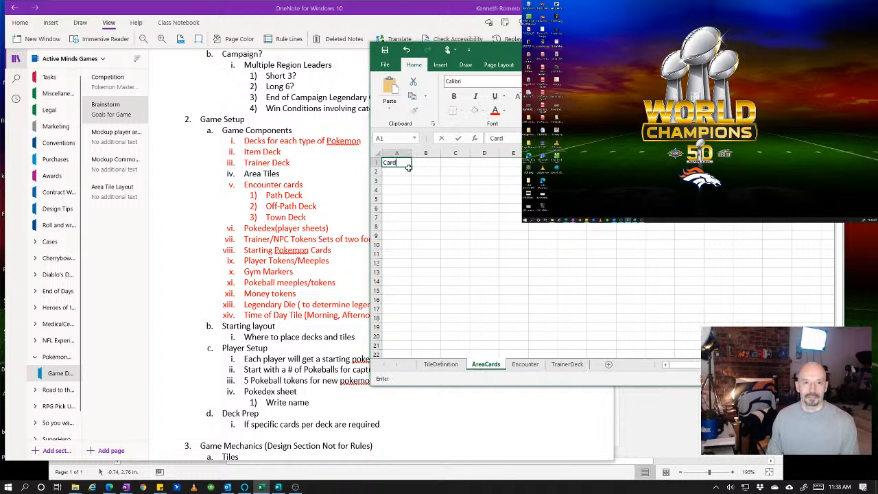
pyautogui.press('Tab')
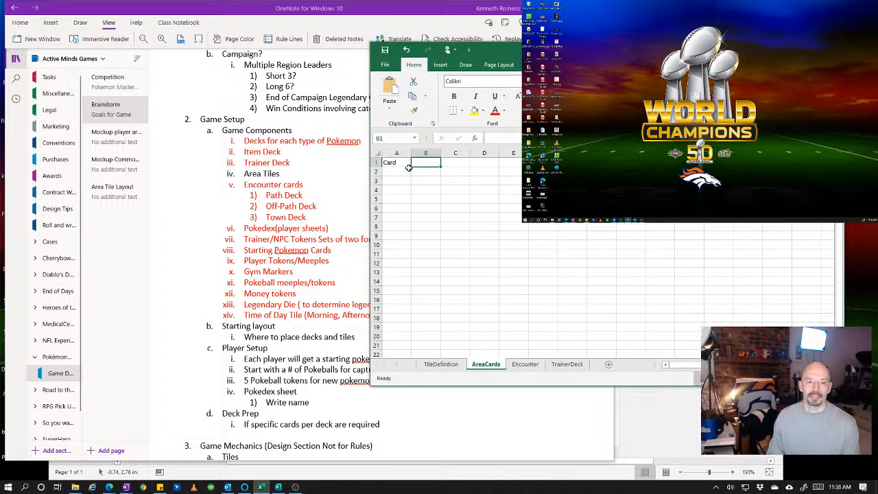
pyautogui.write('Type')
pyautogui.press('Tab')
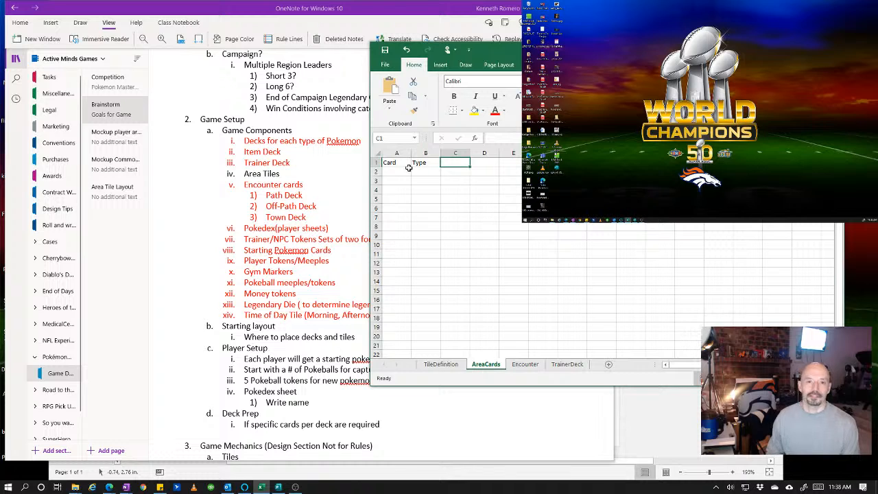
# - Enter Water as the type in cells B2 through B11
pyautogui.press('Down')
pyautogui.press('Left')
pyautogui.write('Water')
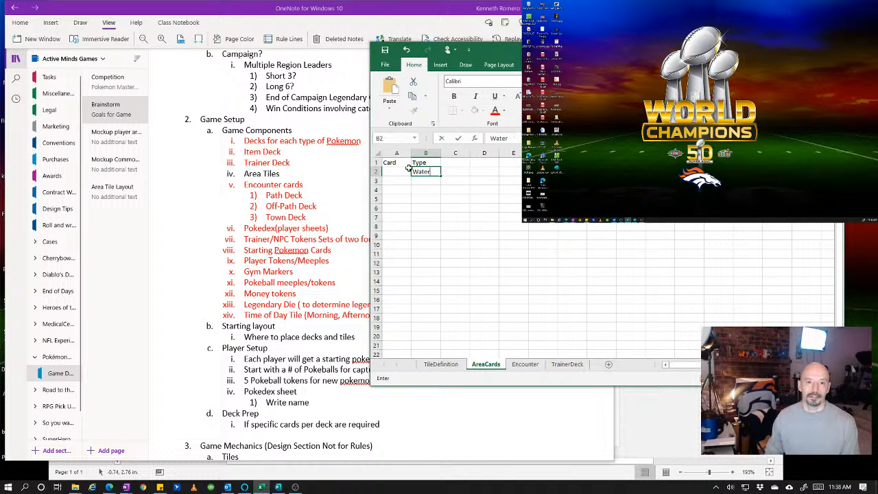
pyautogui.press('Return')
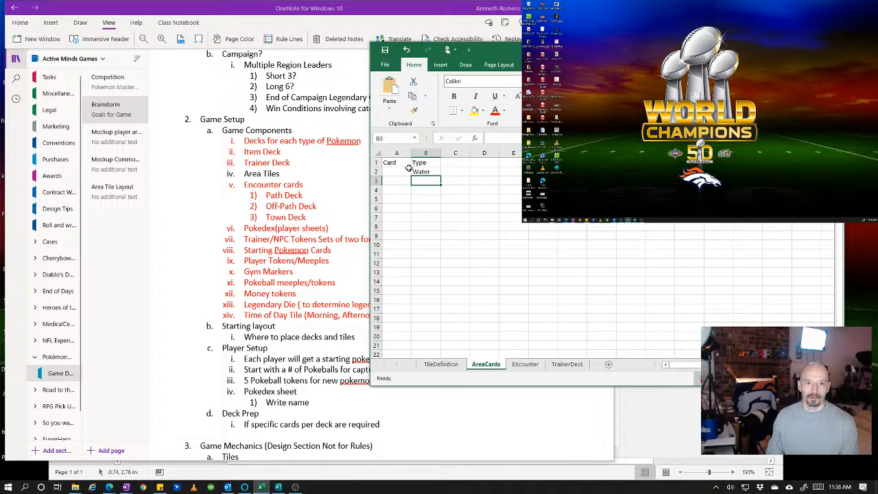
pyautogui.write('Water')
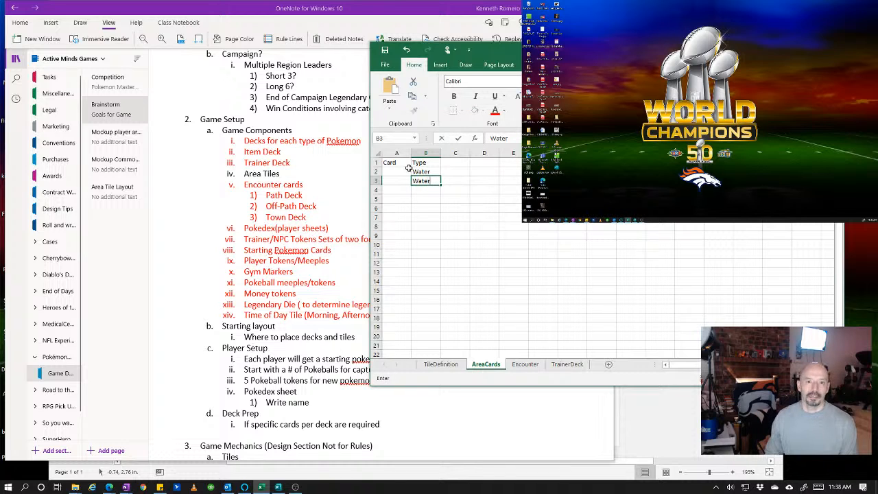
pyautogui.press('Return')
pyautogui.write('Water')
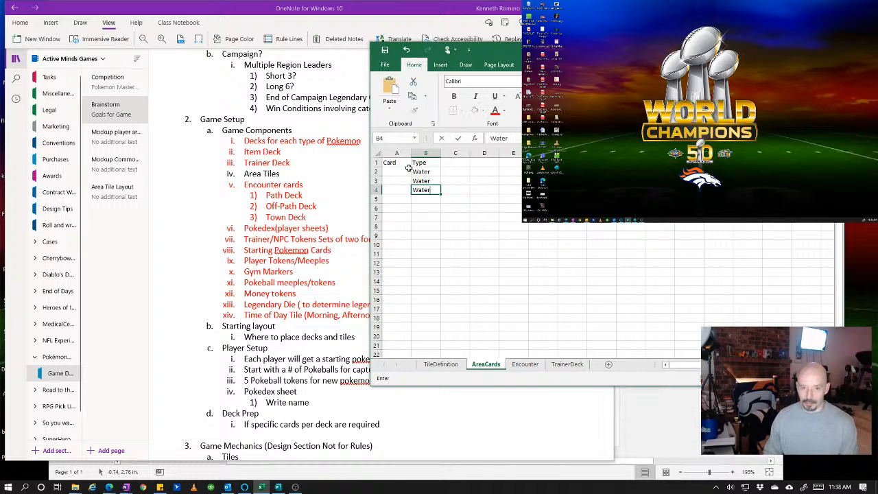
pyautogui.press('Return')
pyautogui.write('Water')
pyautogui.press('Return')
pyautogui.write('Water')
pyautogui.press('Return')
pyautogui.write('Water')
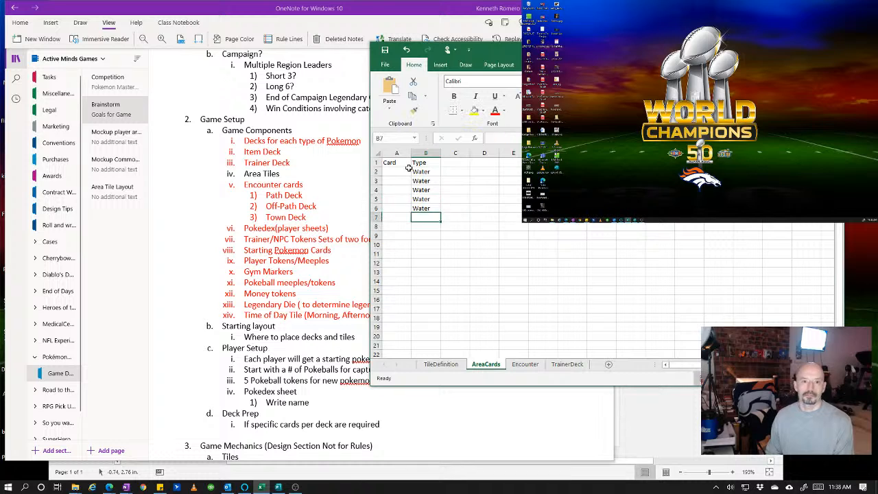
pyautogui.press('Return')
pyautogui.write('Water')
pyautogui.press('Return')
pyautogui.write('Water')
pyautogui.press('Return')
pyautogui.write('Water')
pyautogui.press('Return')
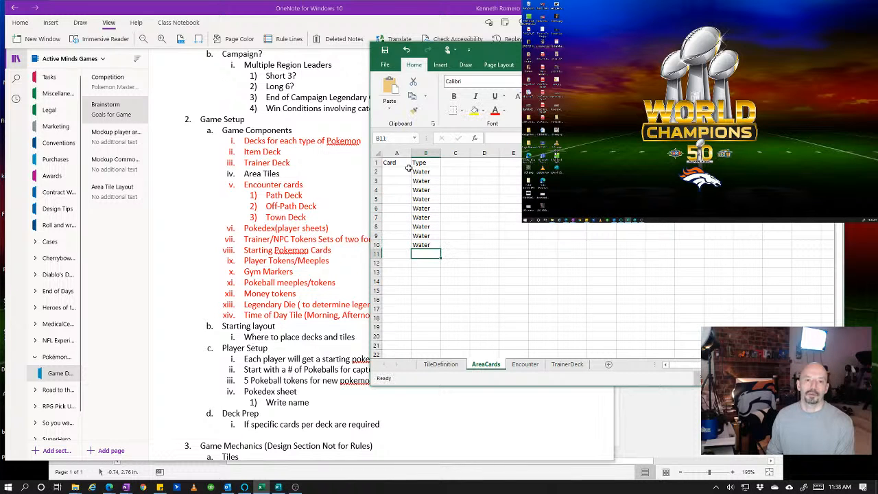
pyautogui.press('Up')
pyautogui.press('Up')
pyautogui.press('Down')
pyautogui.press('Down')
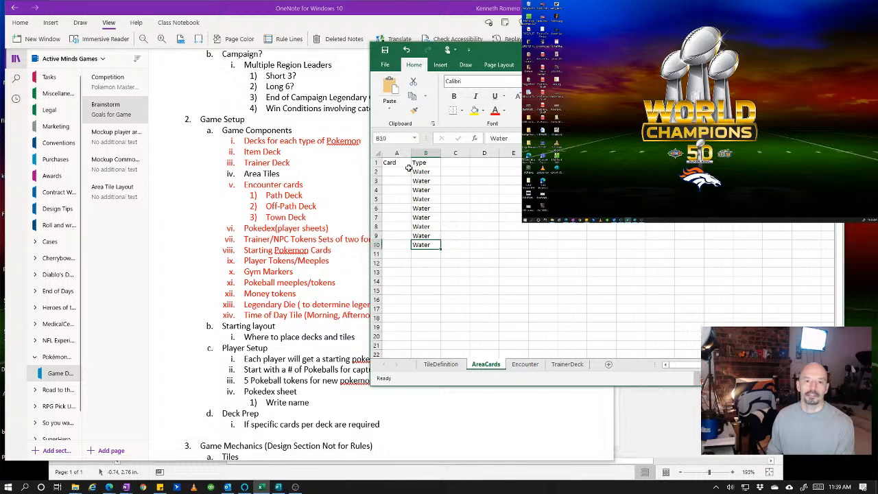
pyautogui.write('Water')
pyautogui.press('Return')
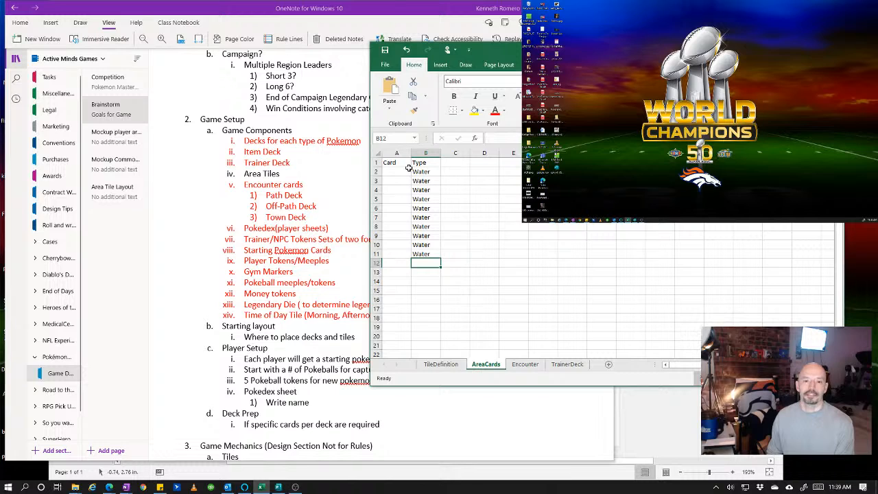
# - Enter Mountain in B12 and B13 of the Type column, and fill it down through B20
pyautogui.write('Mountain')
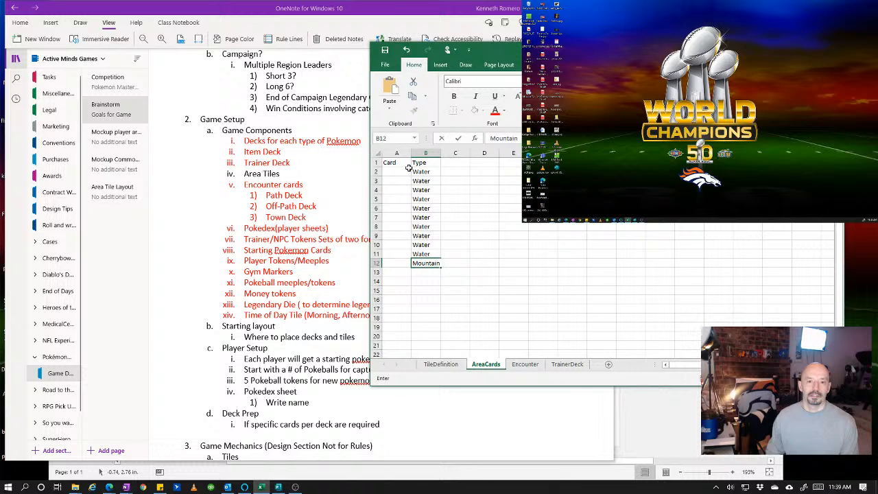
pyautogui.press('Return')
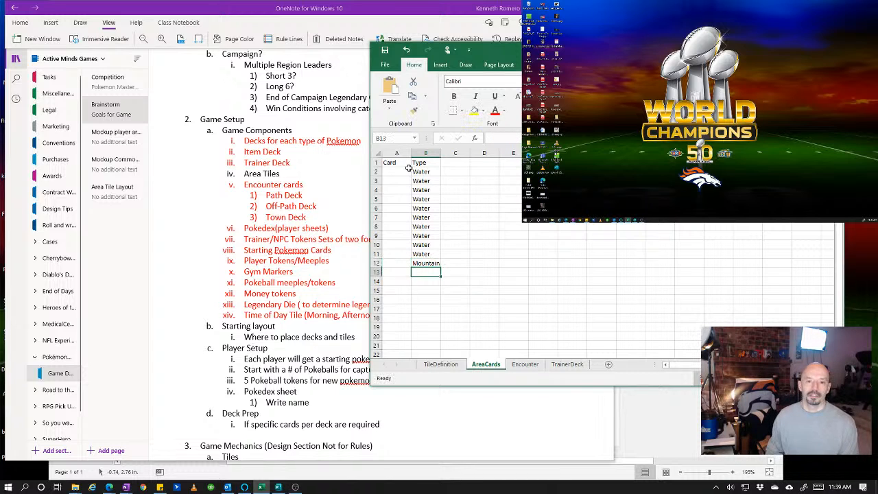
pyautogui.press('Up')
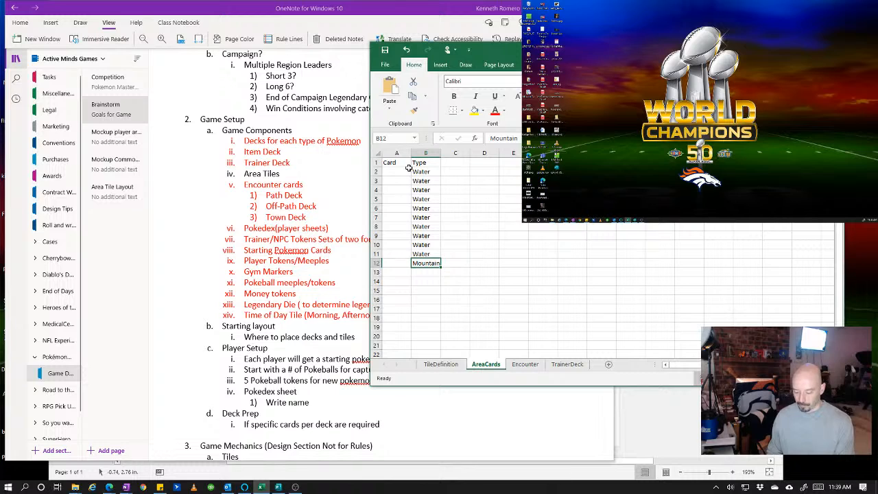
pyautogui.press('Down')
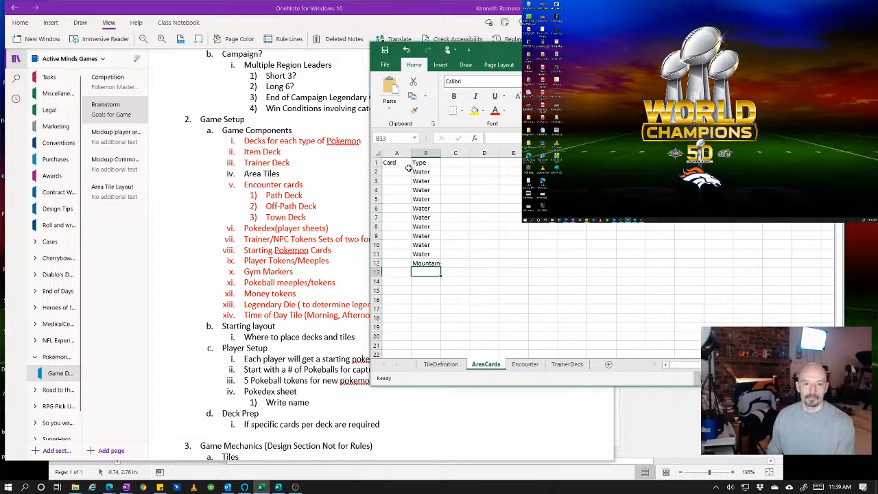
pyautogui.write('Mountain')
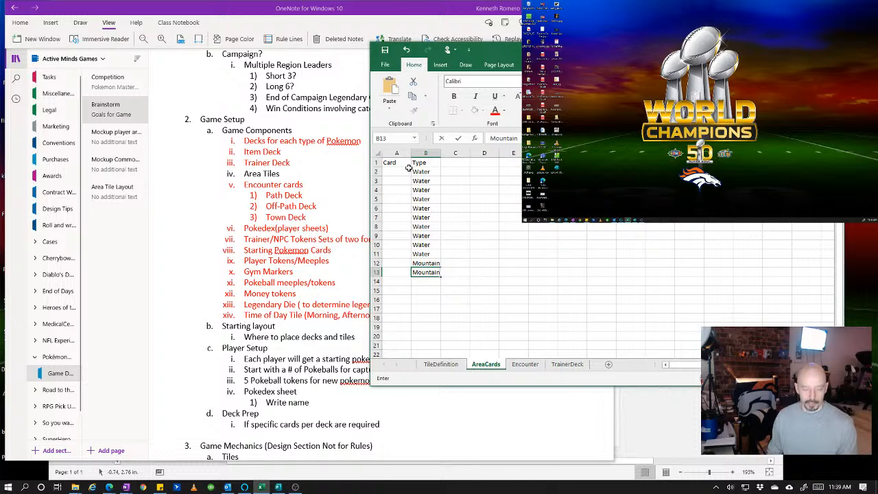
pyautogui.hotkey('shift', 'Down')
pyautogui.hotkey('shift', 'Down')
pyautogui.hotkey('shift', 'Down')
pyautogui.hotkey('shift', 'Down')
pyautogui.hotkey('shift', 'Down')
pyautogui.hotkey('shift', 'Down')
pyautogui.hotkey('shift', 'Down')
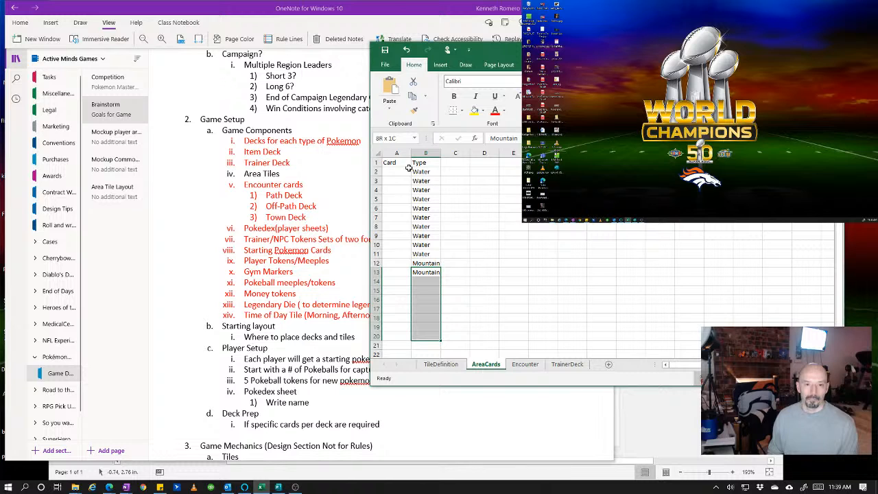
pyautogui.hotkey('ctrl', 'd')
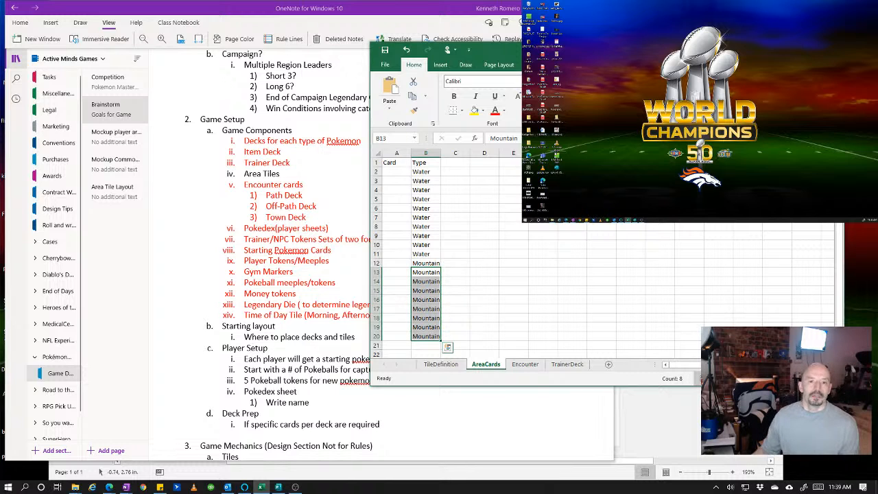
# - Add one more Mountain entry in cell B21 below the existing Mountain rows
pyautogui.click(491, 316)
pyautogui.scroll(-1, 498, 267)
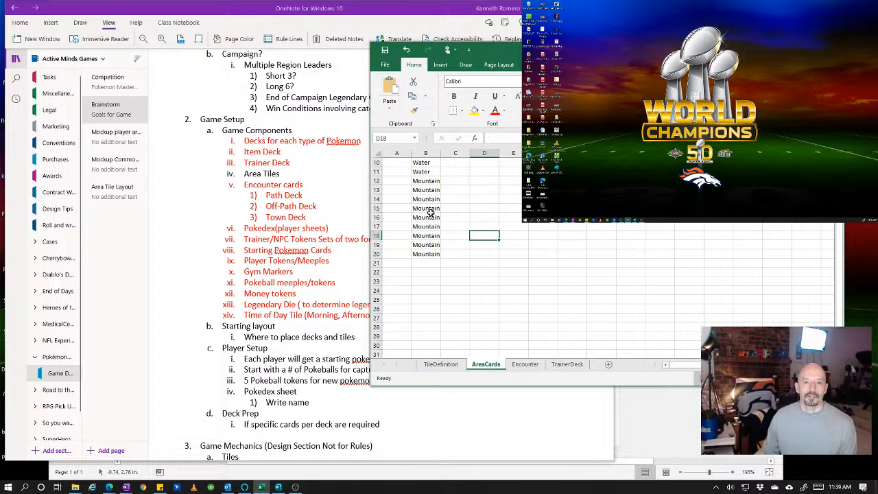
pyautogui.click(433, 263)
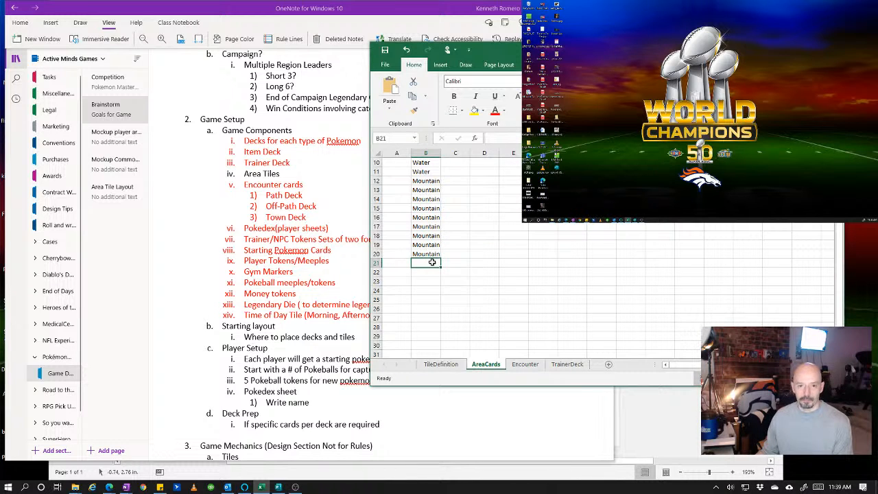
pyautogui.write('Mountain')
pyautogui.press('Return')
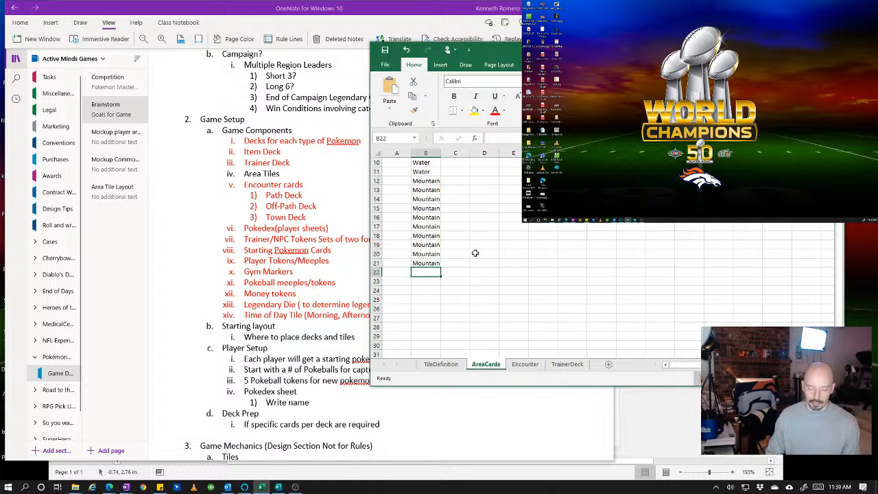
# - Enter Volcano as the type in cell B22
pyautogui.write('Vo')
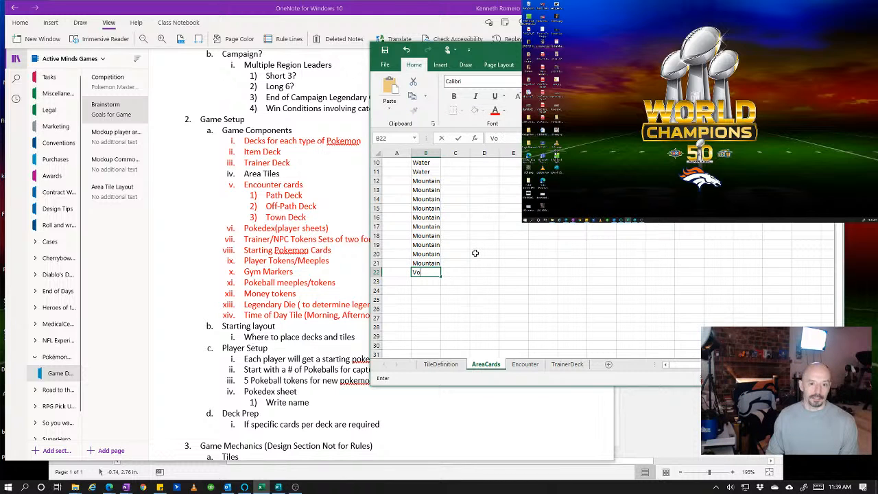
pyautogui.write('lcano')
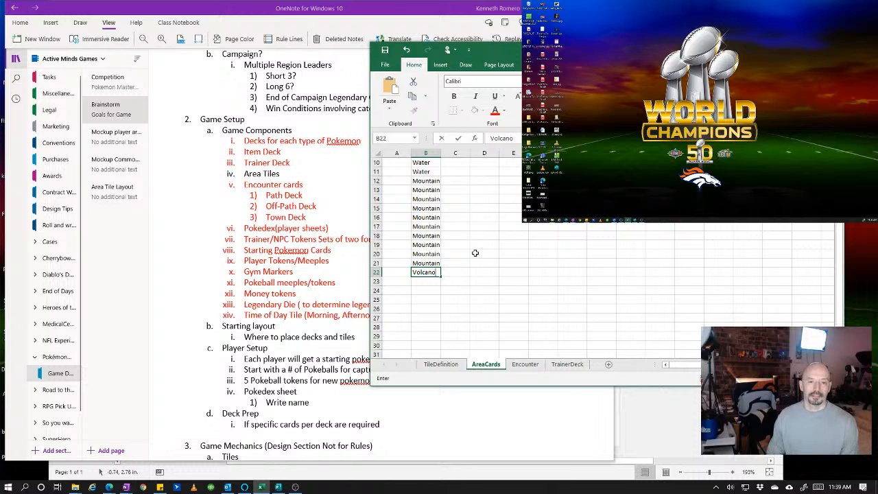
pyautogui.press('Return')
# - Set the type in B22 to Fire and fill it down through B31
pyautogui.press('Up')
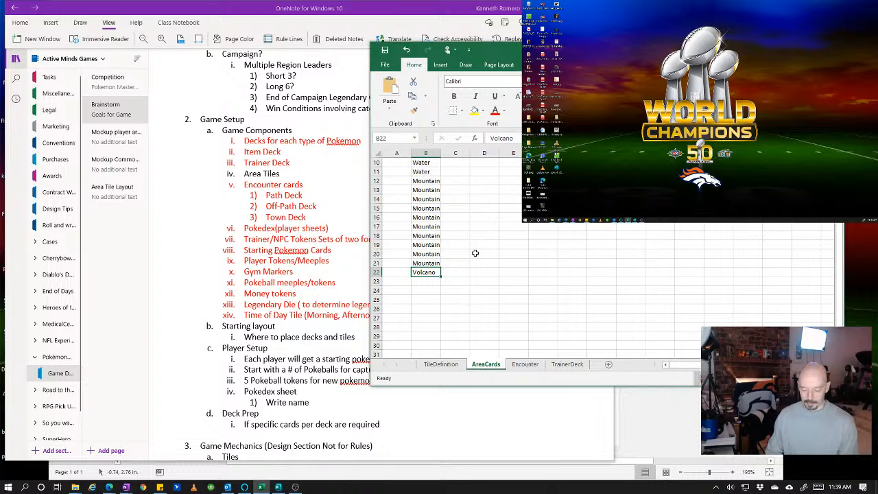
pyautogui.write('Fire')
pyautogui.press('Return')
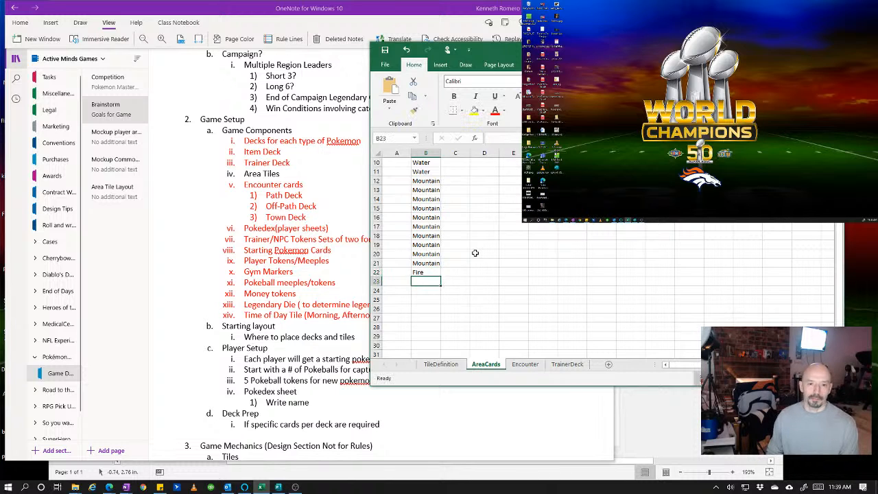
pyautogui.press('Up')
pyautogui.hotkey('shift', 'Down')
pyautogui.hotkey('shift', 'Down')
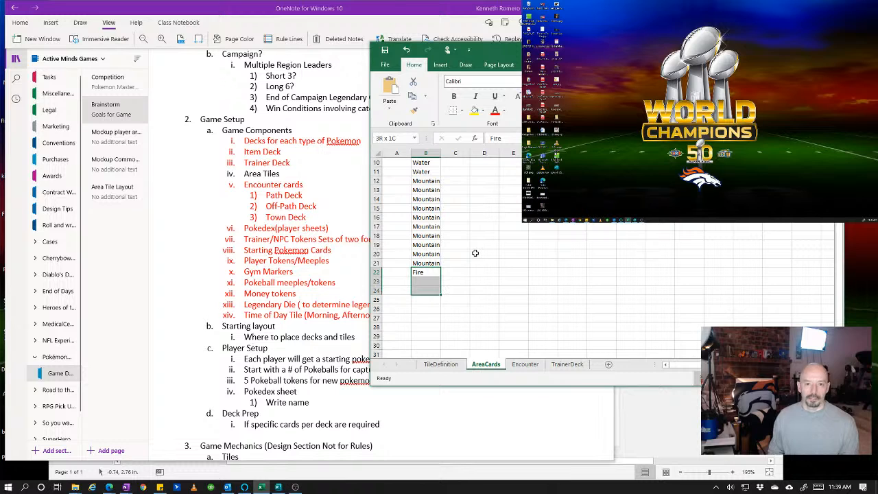
pyautogui.hotkey('shift', 'Down')
pyautogui.hotkey('shift', 'Down')
pyautogui.hotkey('shift', 'Down')
pyautogui.hotkey('shift', 'Down')
pyautogui.hotkey('shift', 'Down')
pyautogui.hotkey('shift', 'Down')
pyautogui.hotkey('shift', 'Down')
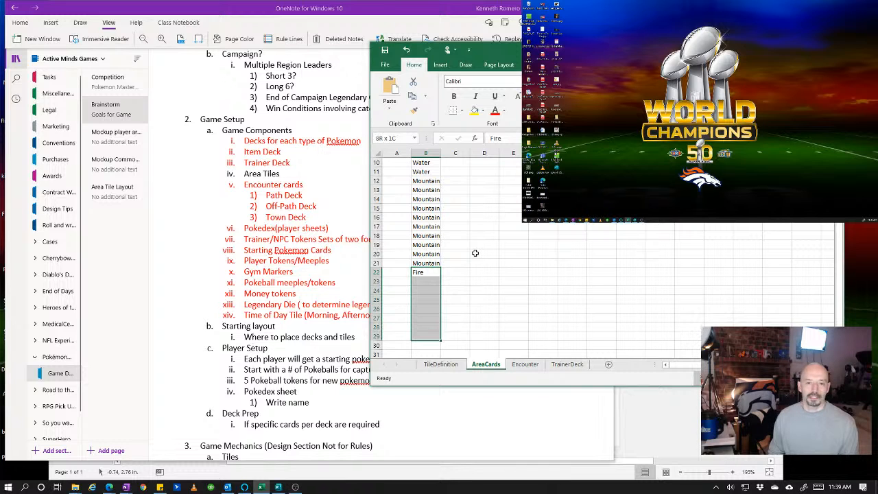
pyautogui.hotkey('ctrl', 'd')
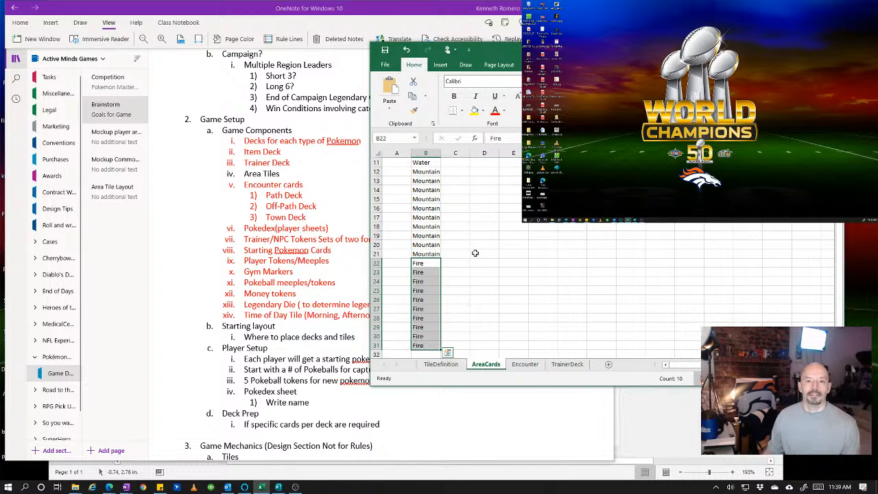
# - Widen the Type column slightly to give the Mountain entries more room
pyautogui.click(509, 244)
pyautogui.scroll(4, 525, 251)
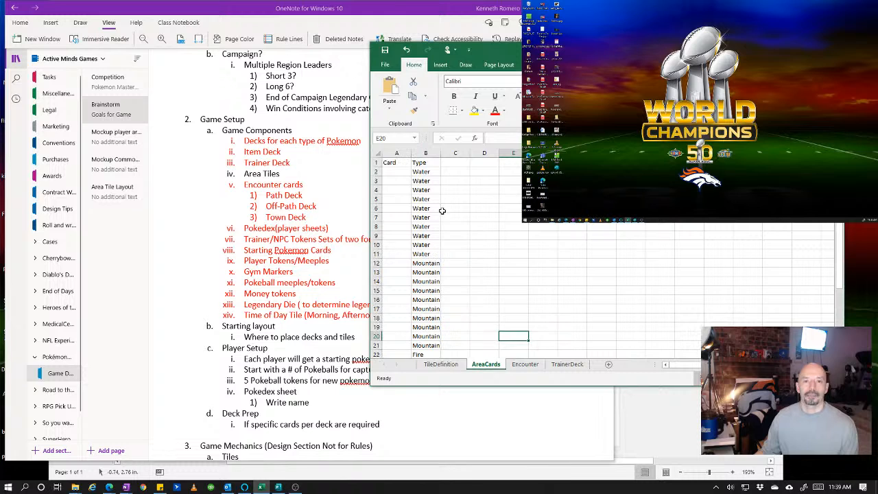
pyautogui.click(402, 173)
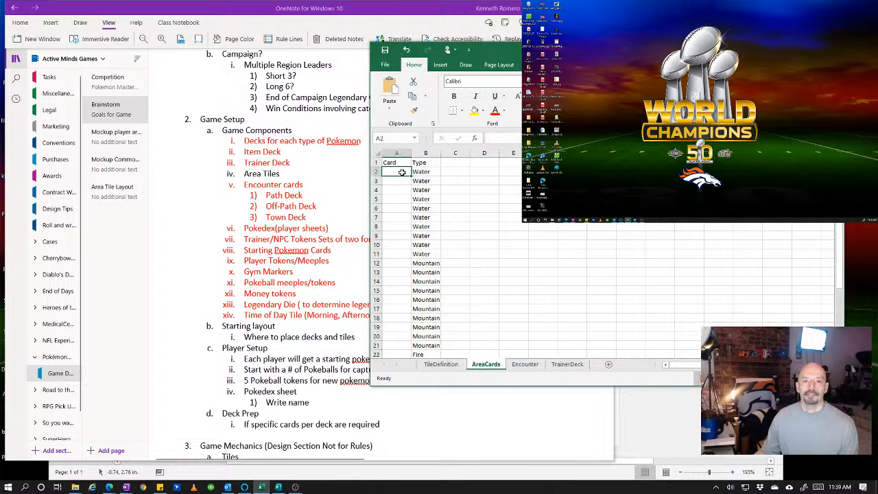
pyautogui.click(459, 166)
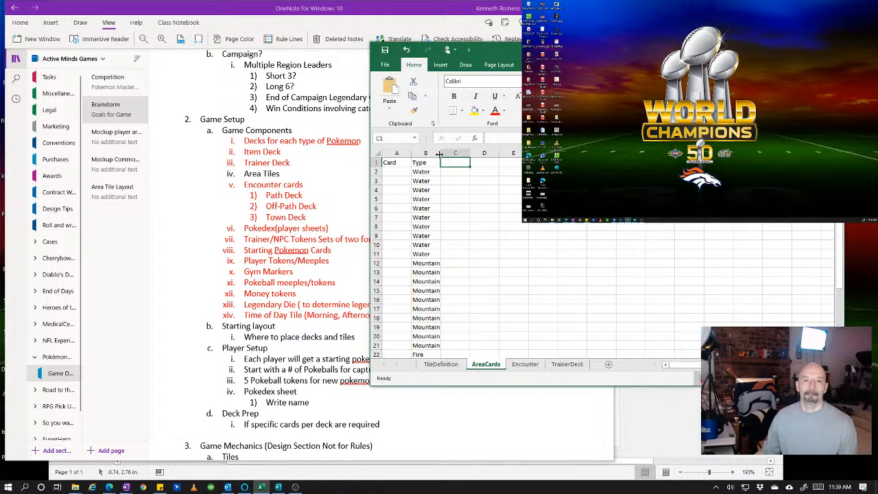
pyautogui.moveTo(440, 152); pyautogui.dragTo(444, 154)
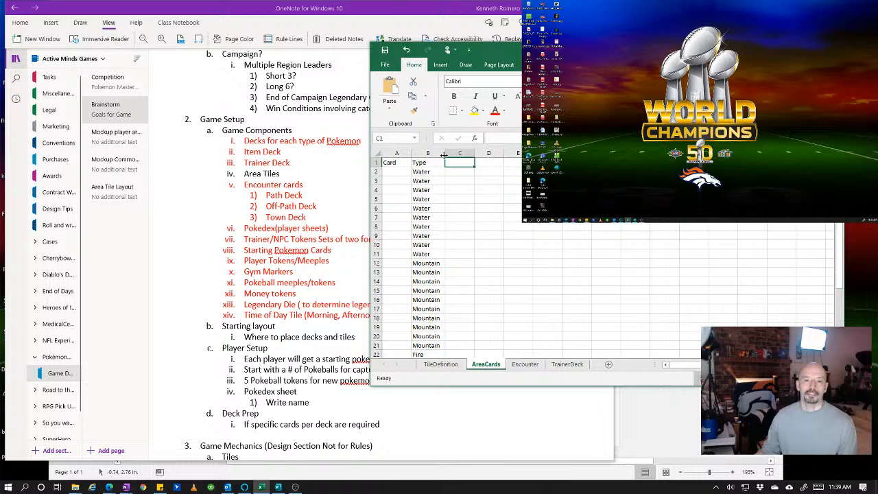
pyautogui.click(465, 172)
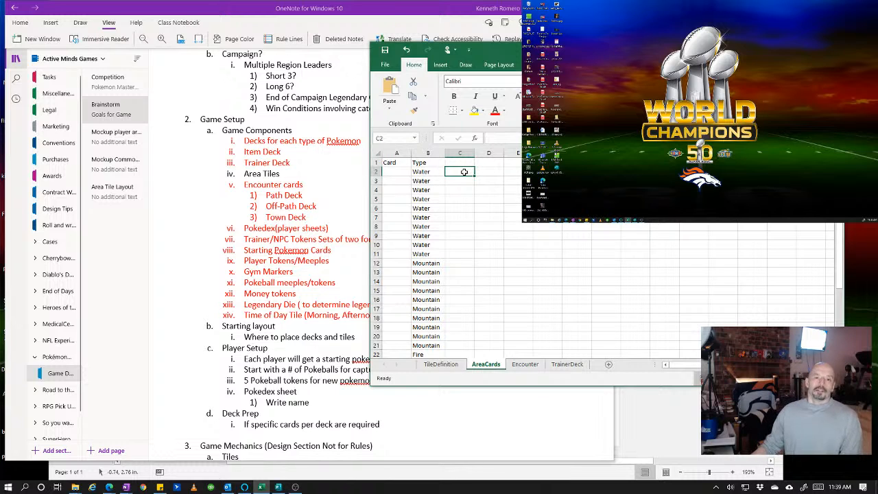
pyautogui.click(464, 165)
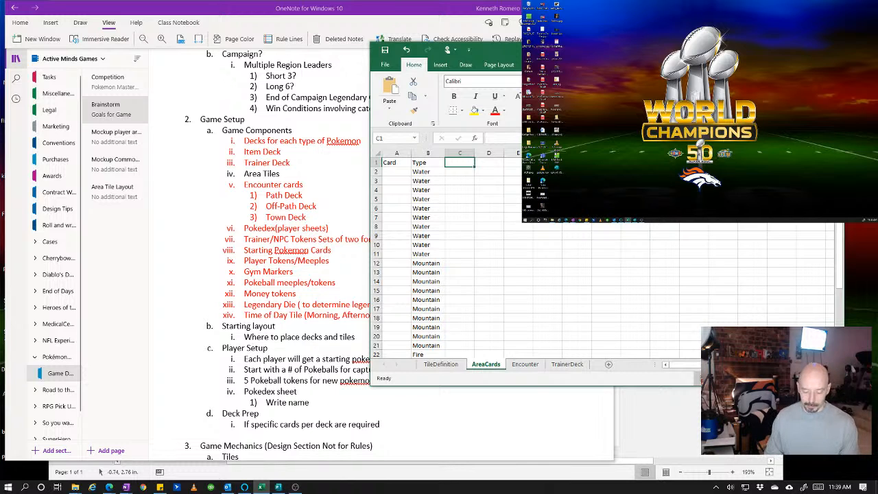
pyautogui.write('Enr')
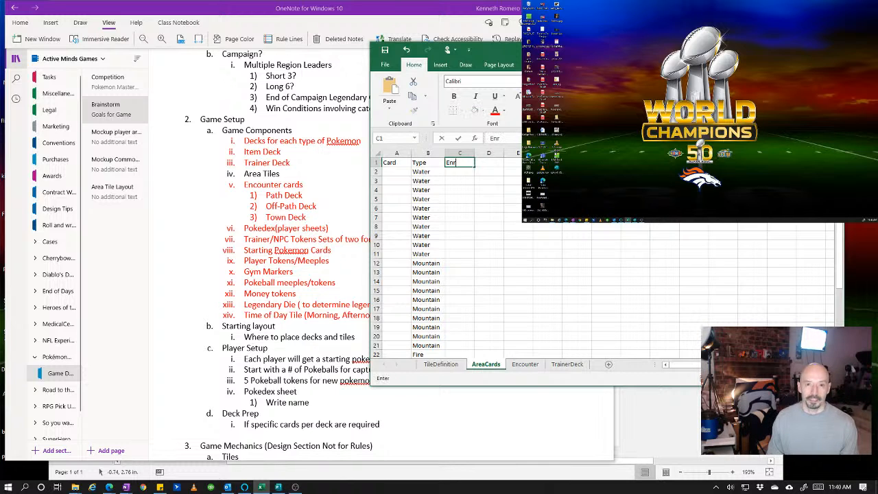
pyautogui.press('BackSpace')
pyautogui.write('ert')
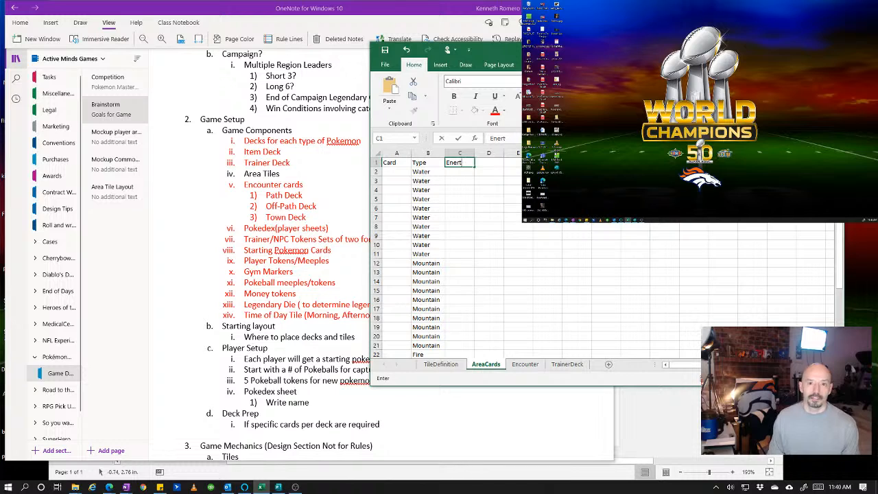
pyautogui.press('BackSpace')
pyautogui.write('gy')
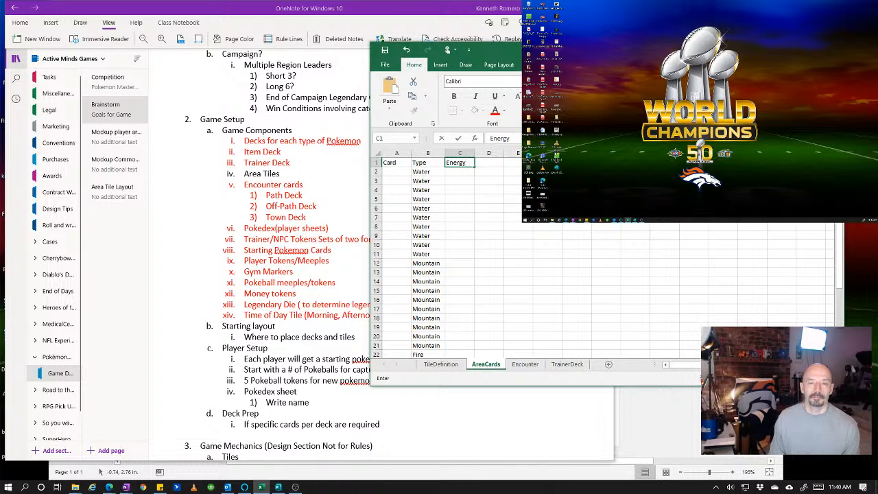
pyautogui.press('BackSpace')
pyautogui.press('BackSpace')
pyautogui.press('BackSpace')
pyautogui.press('BackSpace')
pyautogui.press('BackSpace')
pyautogui.press('BackSpace')
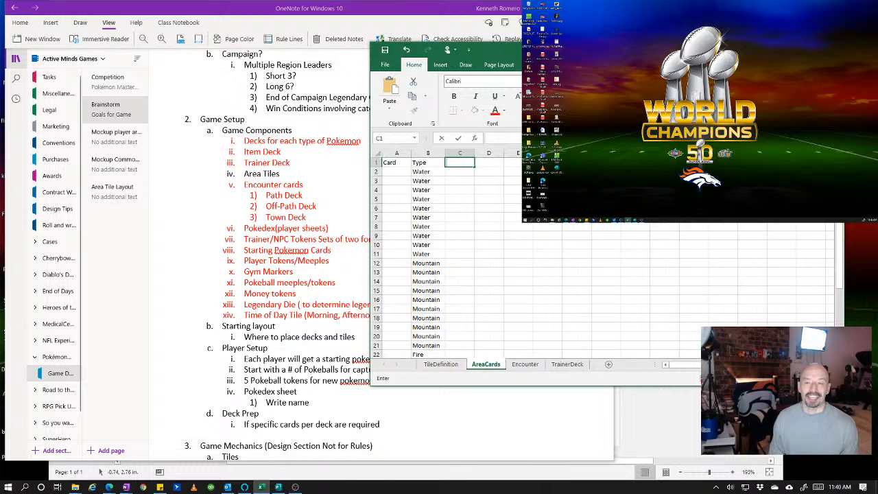
# - Enter the heading Category in cell C1 and Energy as the first Water card's category in C2
pyautogui.write('Category')
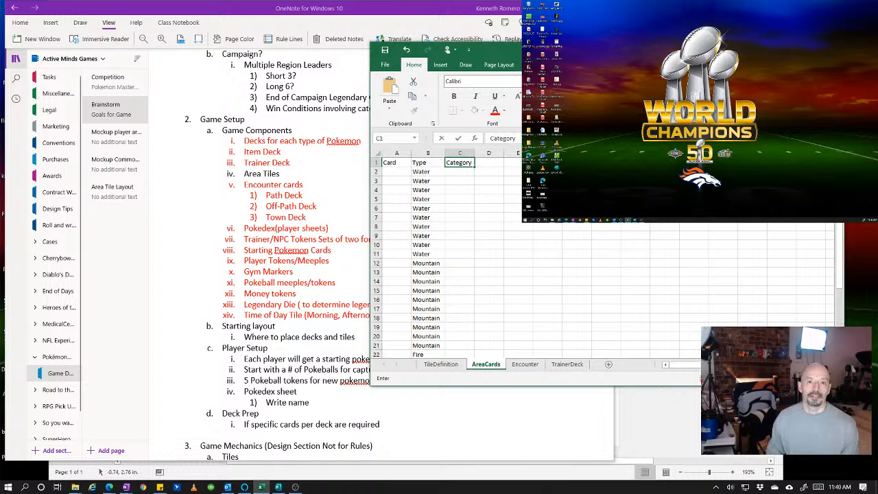
pyautogui.press('Return')
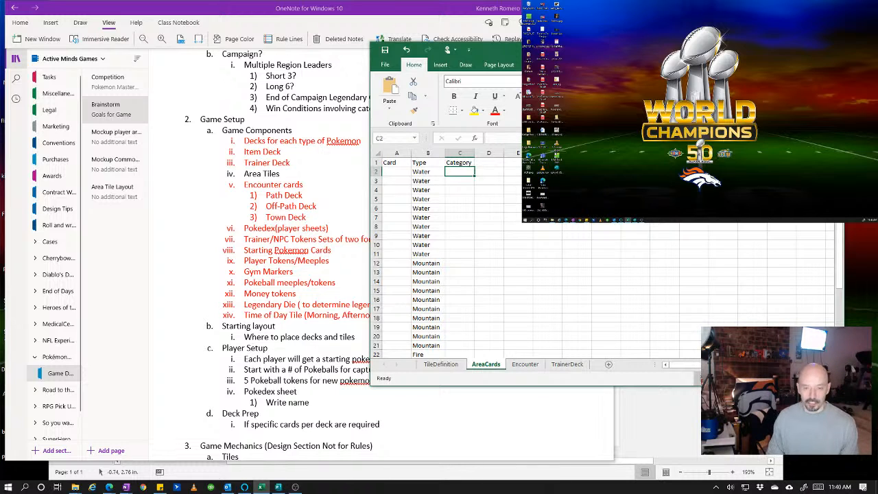
pyautogui.write('Energy')
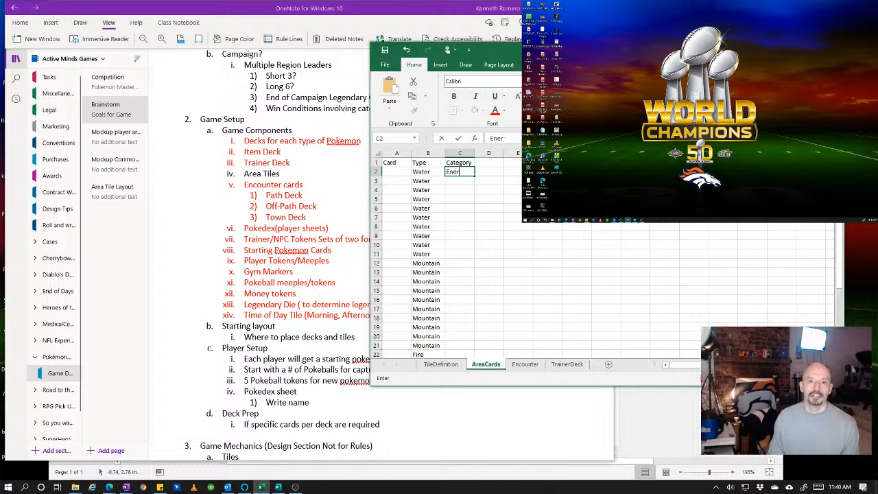
pyautogui.press('Return')
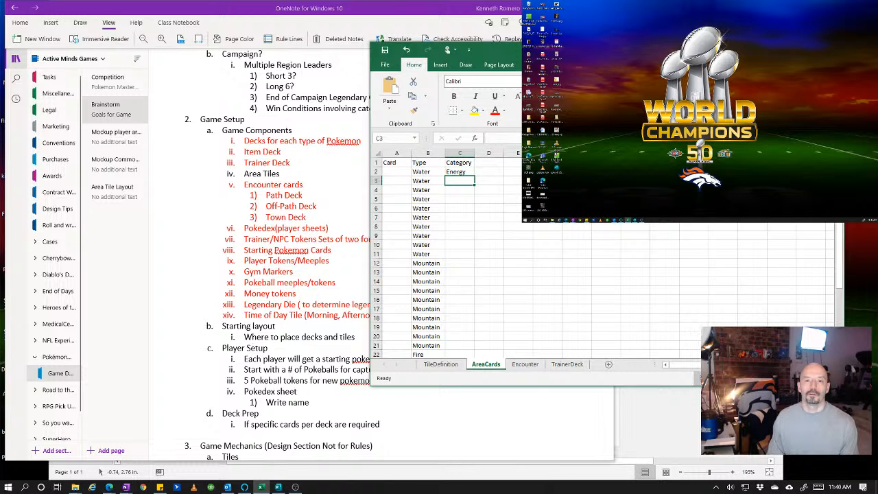
# - Enter Pokemon as the category in C3 and fill it down through C8
pyautogui.write('Pokemon')
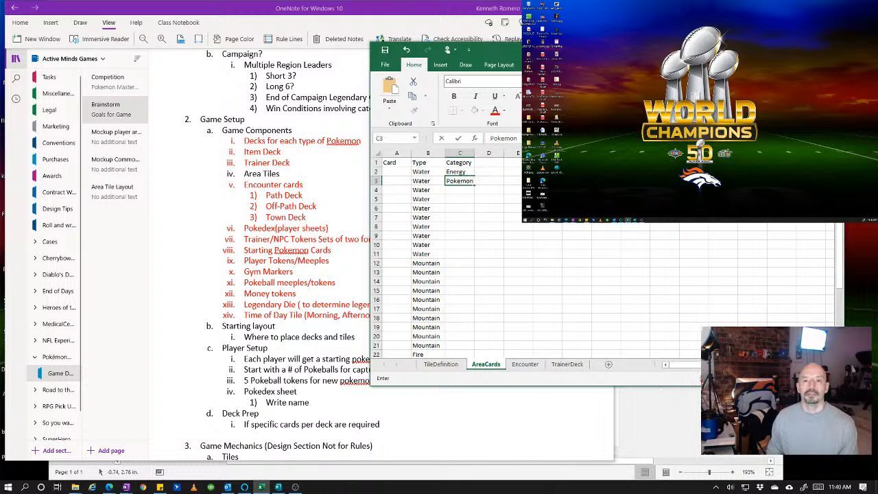
pyautogui.press('Return')
pyautogui.press('Up')
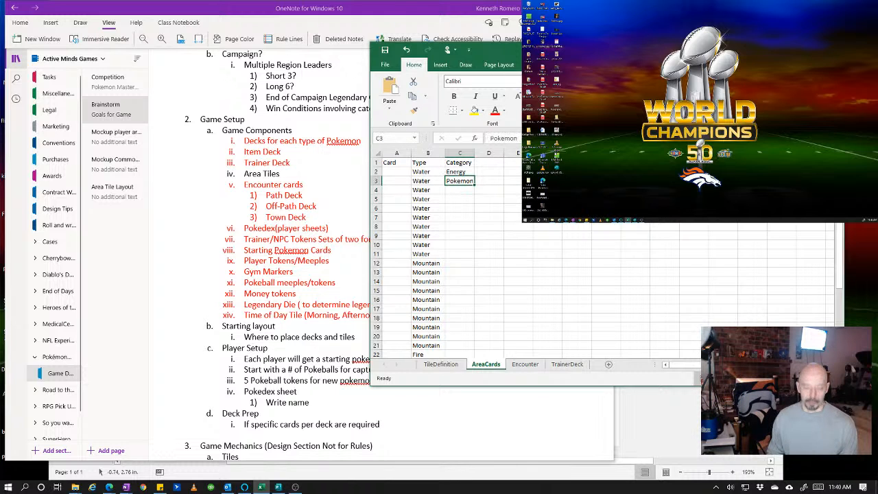
pyautogui.hotkey('shift', 'Down')
pyautogui.hotkey('shift', 'Down')
pyautogui.hotkey('shift', 'Down')
pyautogui.hotkey('shift', 'Down')
pyautogui.hotkey('shift', 'Down')
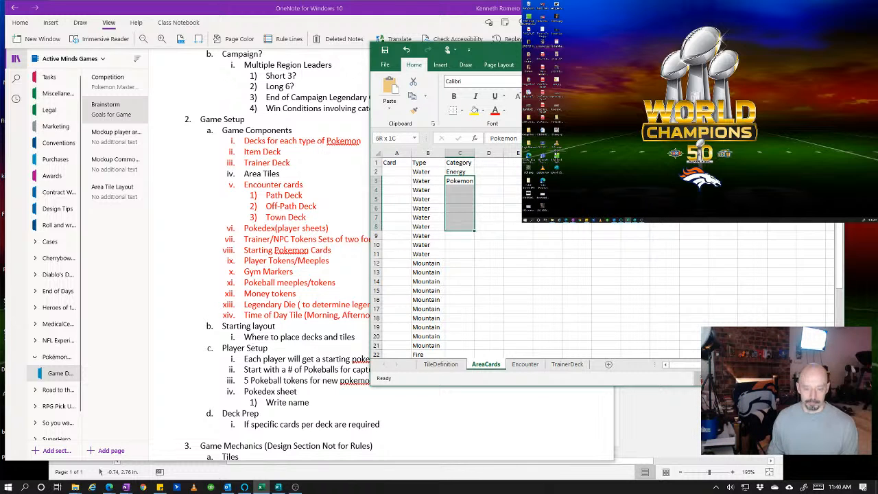
pyautogui.hotkey('ctrl', 'd')
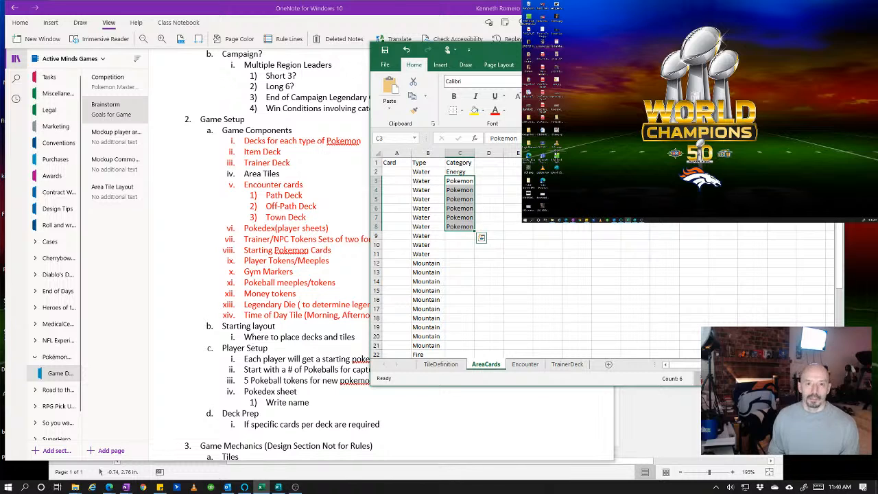
# - Enter Special as the category for the Water cards in cells C9 and C10
pyautogui.press('Down')
pyautogui.press('Down')
pyautogui.press('Down')
pyautogui.press('Down')
pyautogui.press('Down')
pyautogui.press('Down')
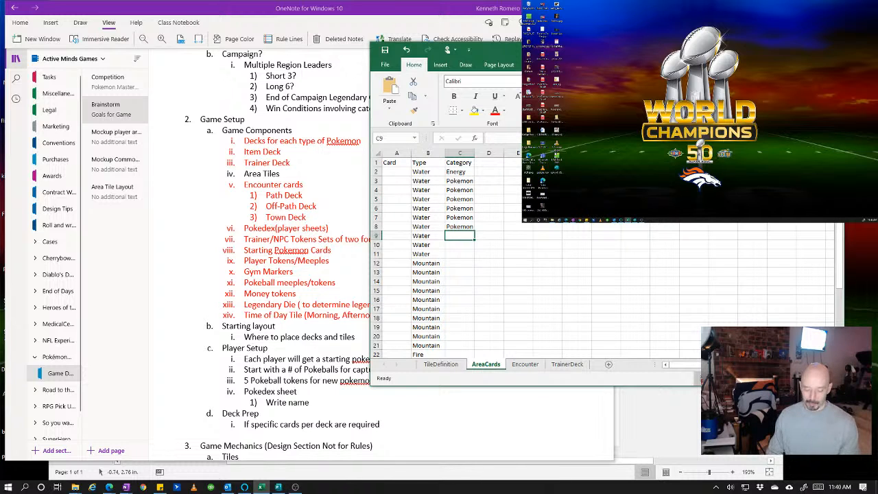
pyautogui.write('Special')
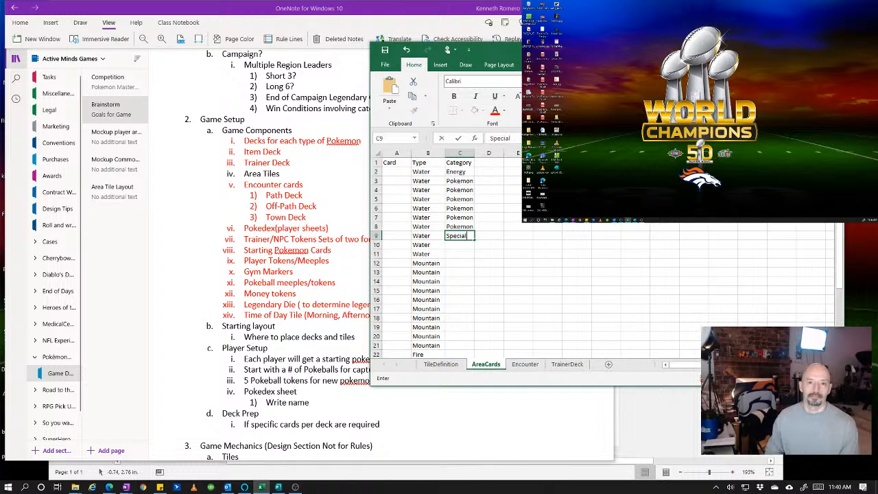
pyautogui.press('Return')
pyautogui.write('Special')
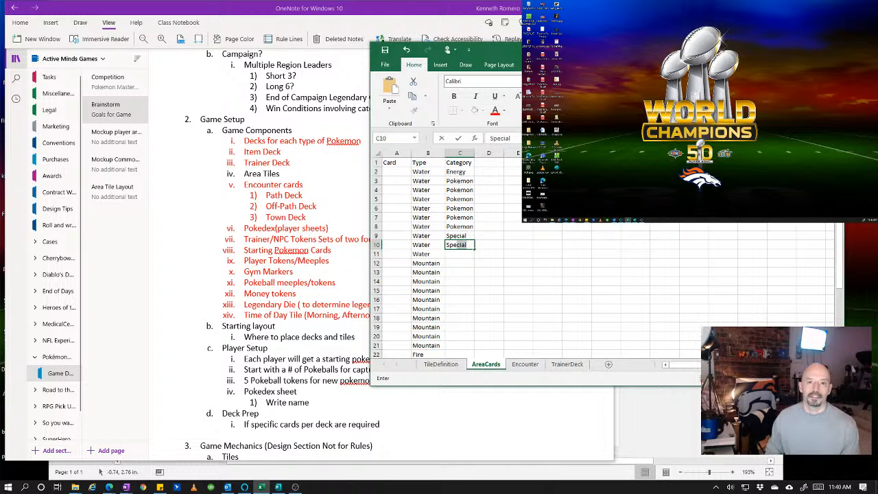
pyautogui.press('Up')
pyautogui.press('Right')
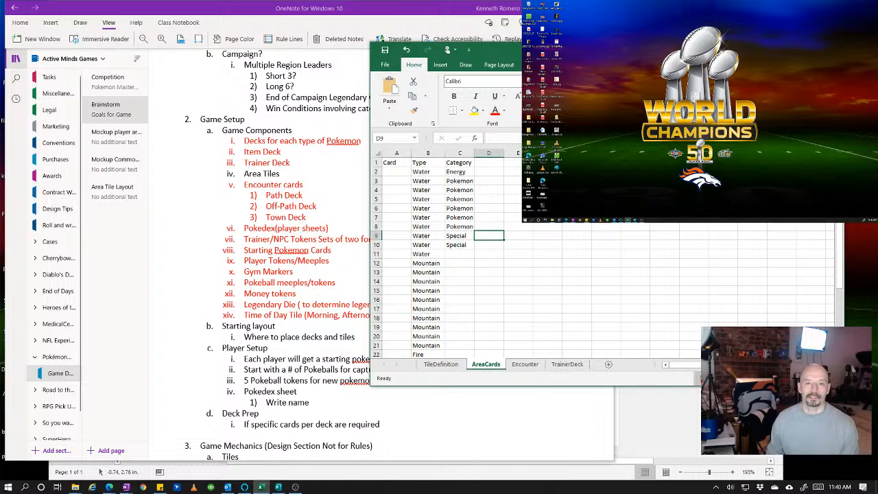
# - Enter Pokemon as the category of the last Water card in cell C11
pyautogui.press('Down')
pyautogui.press('Left')
pyautogui.press('Down')
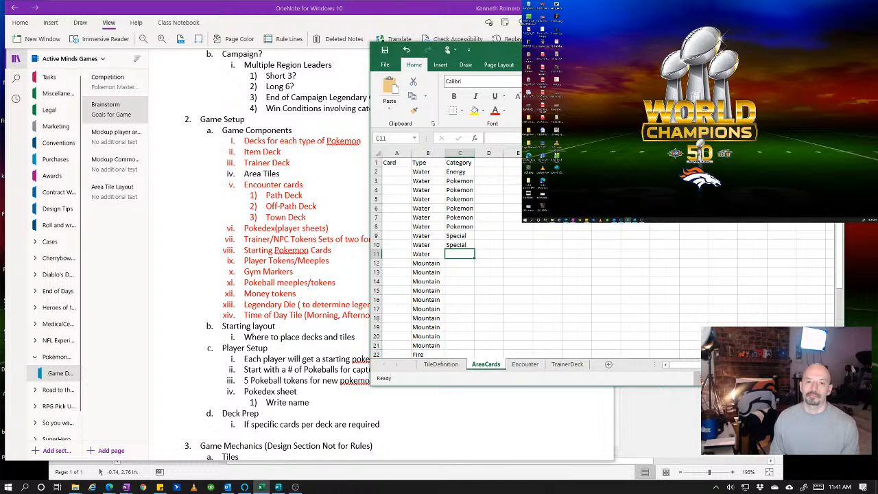
pyautogui.write('Pokemon')
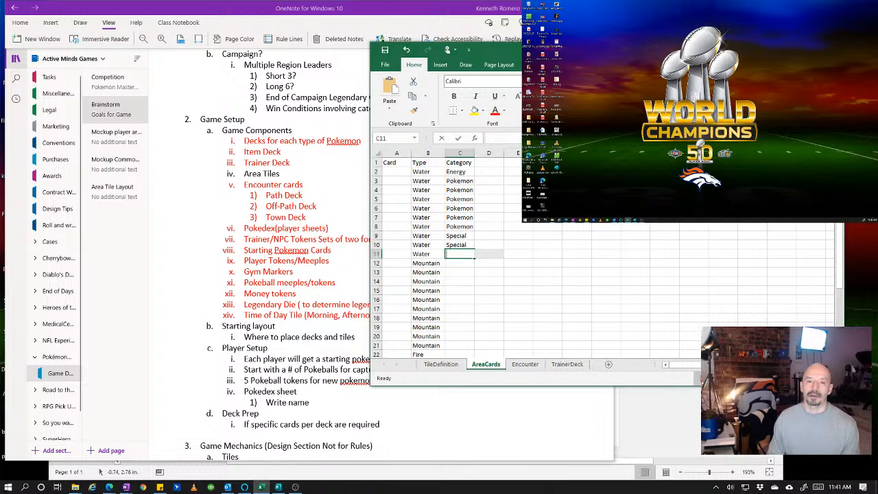
pyautogui.press('Tab')
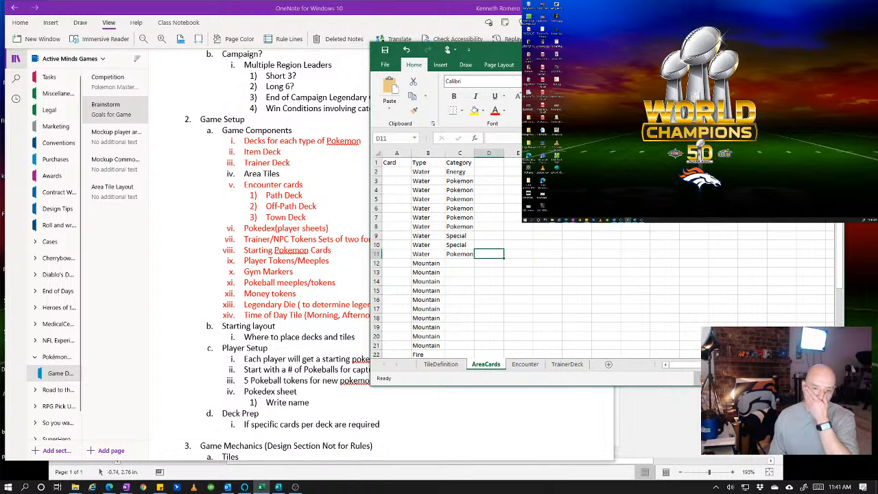
# - Add the column headings HP in cell D1 and Str in cell E1
pyautogui.press('Up')
pyautogui.press('Up')
pyautogui.press('Up')
pyautogui.press('Up')
pyautogui.press('Up')
pyautogui.press('Up')
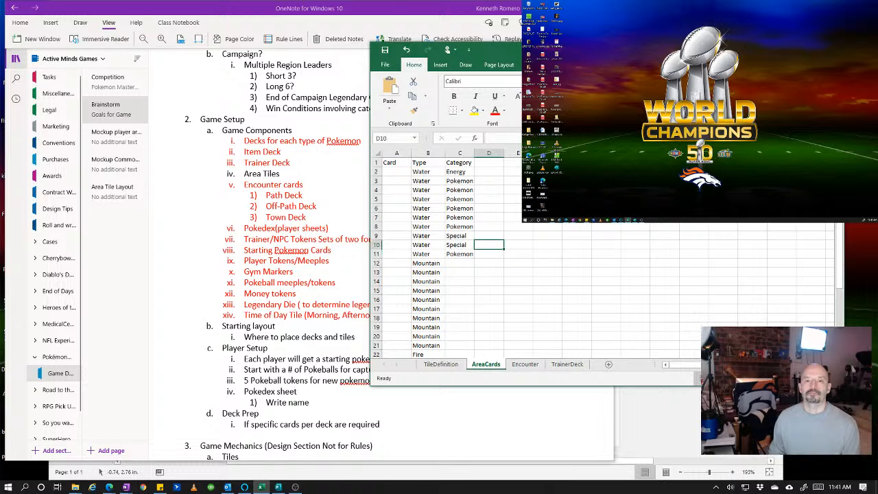
pyautogui.press('Up')
pyautogui.press('Up')
pyautogui.press('Up')
pyautogui.press('Up')
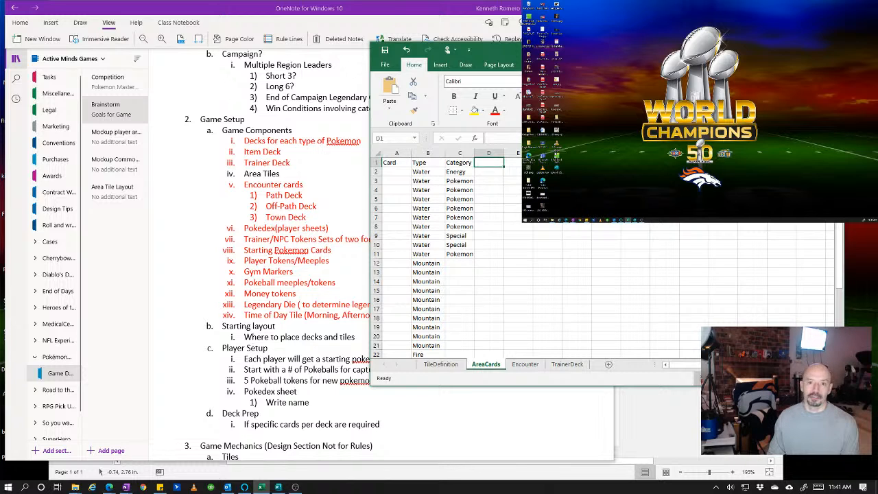
pyautogui.write('HP')
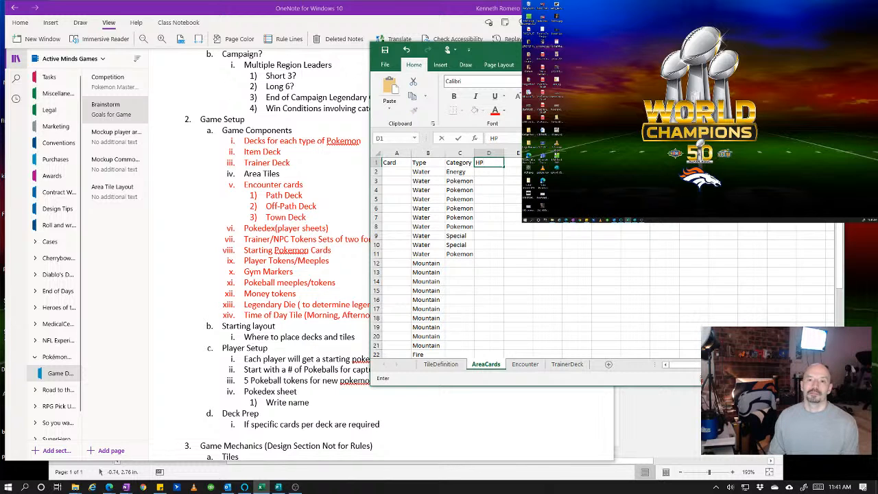
pyautogui.press('Tab')
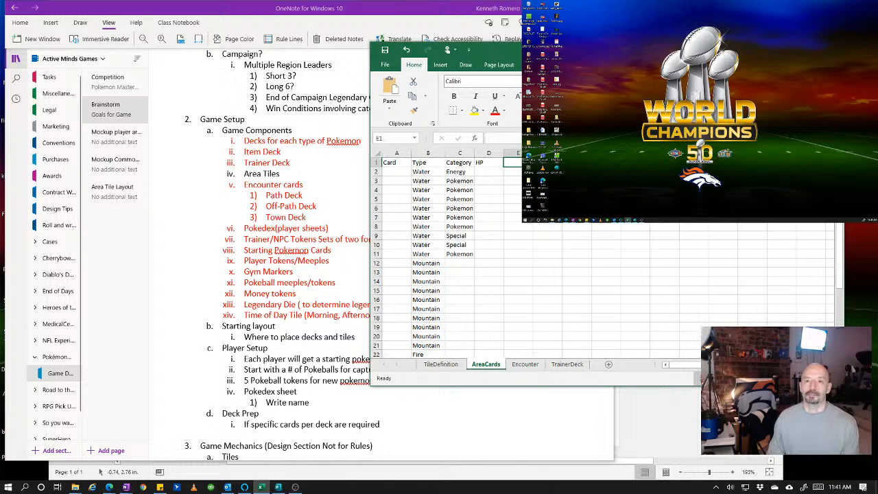
pyautogui.write('Str')
pyautogui.press('Tab')
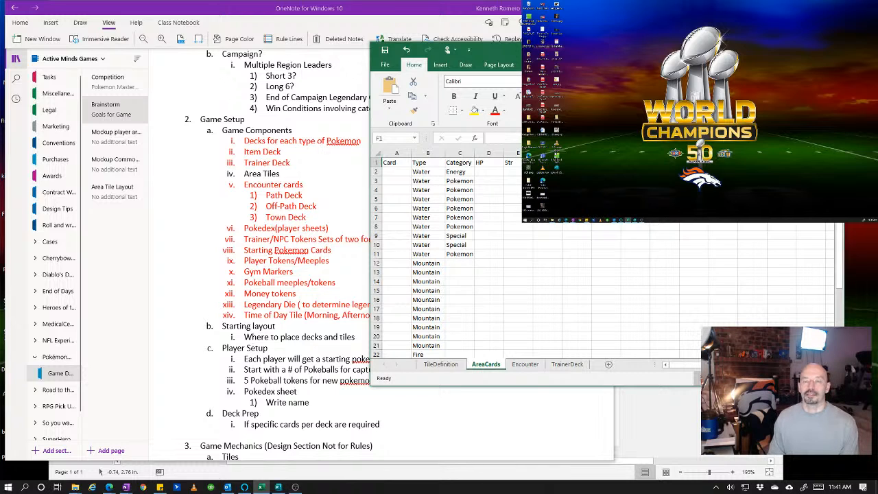
# - Add the column headings Skill 1, Skill 2, Skill 3 and Ability in cells F1 through I1
pyautogui.write('Skill 1')
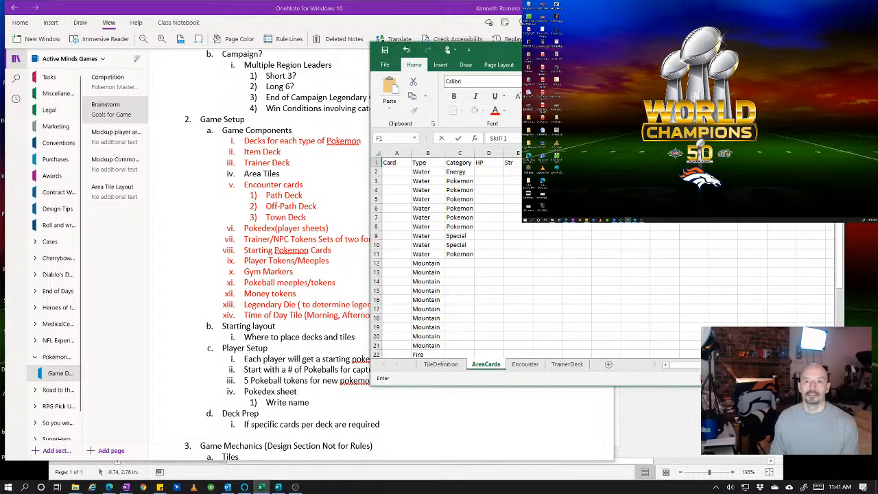
pyautogui.press('Tab')
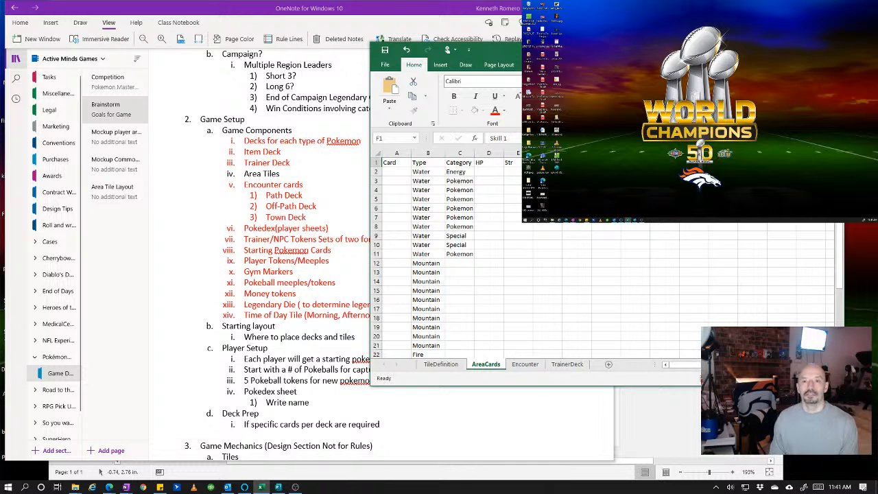
pyautogui.write('St')
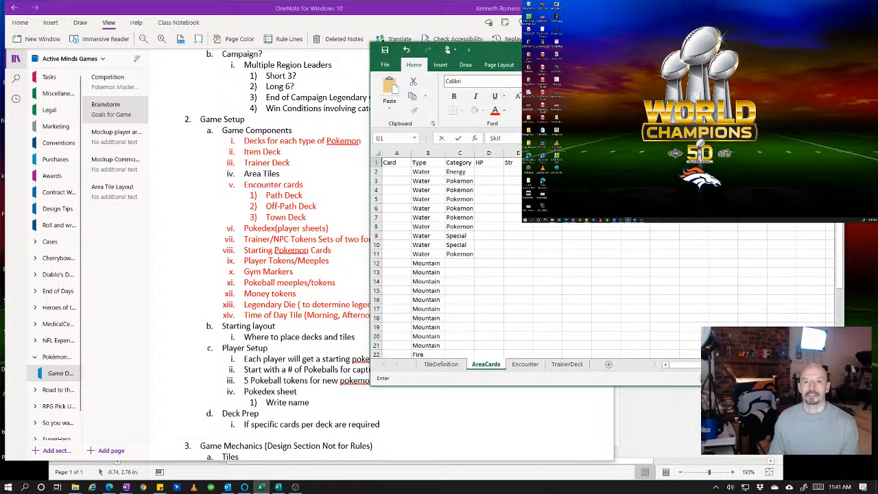
pyautogui.write('ill 2')
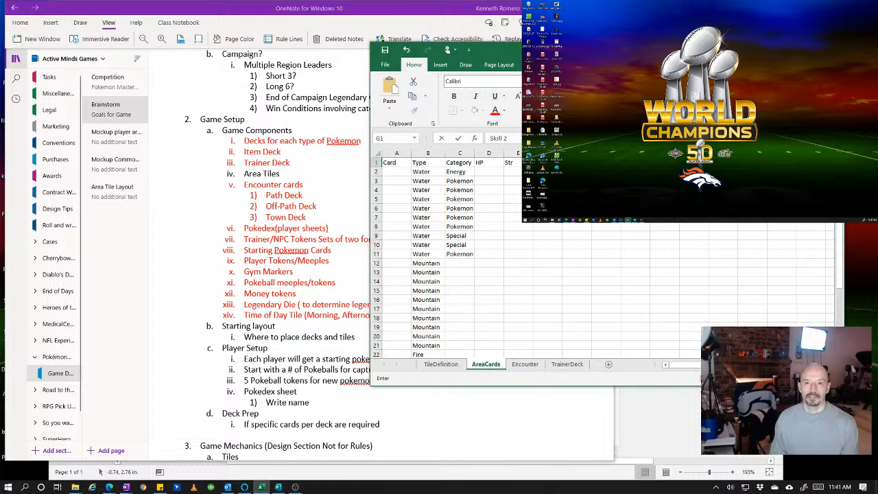
pyautogui.press('Tab')
pyautogui.write('Skill 3')
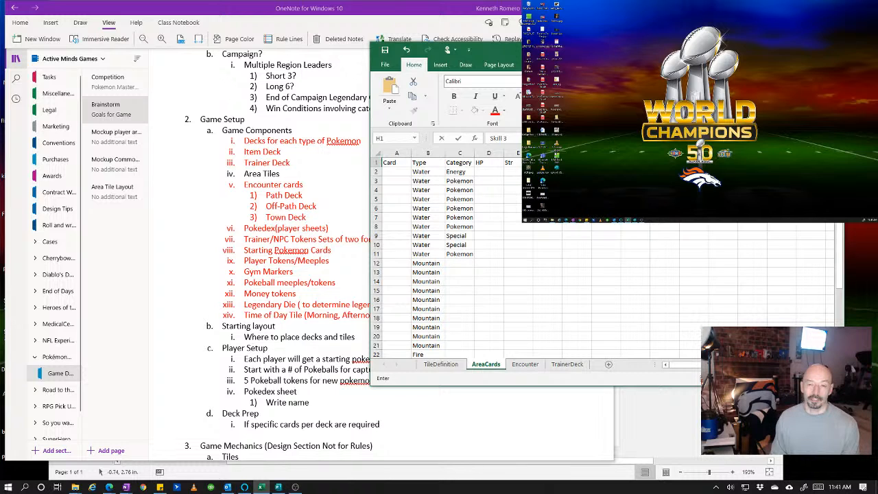
pyautogui.press('Tab')
pyautogui.write('A')
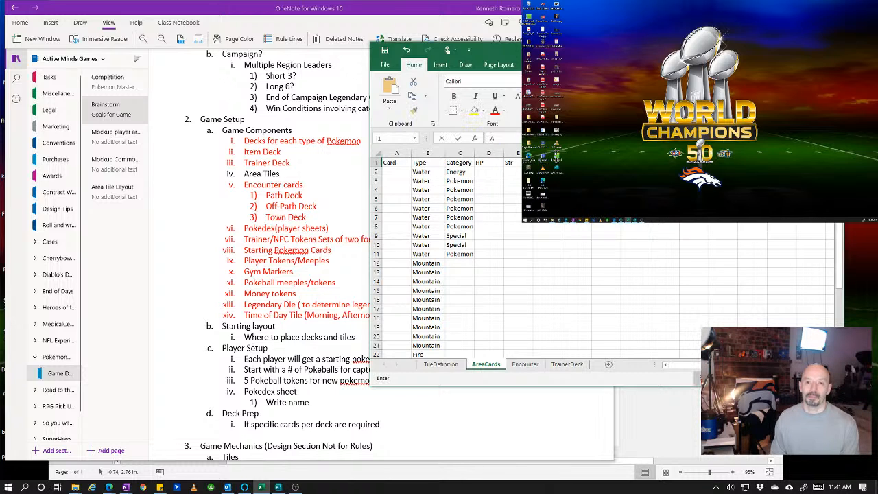
pyautogui.write('bility')
pyautogui.press('Tab')
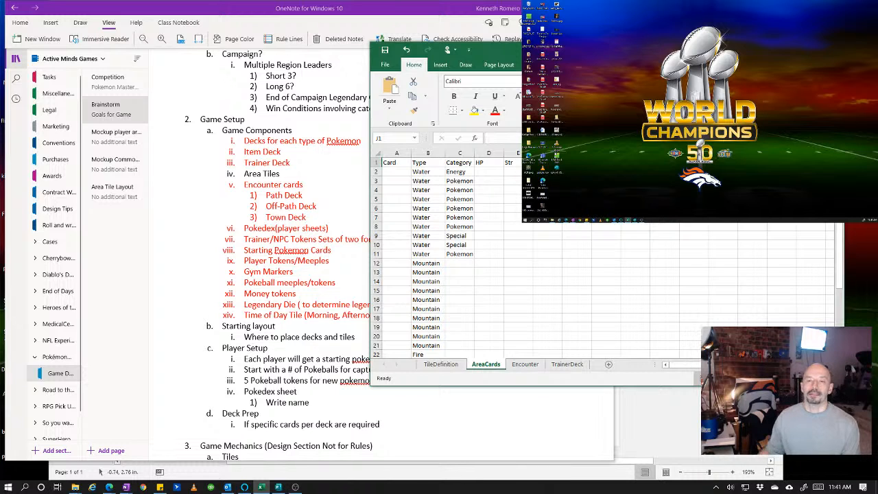
# - Try adding a column headed S1 Level in front of the Skill 2 column
pyautogui.click(577, 153)
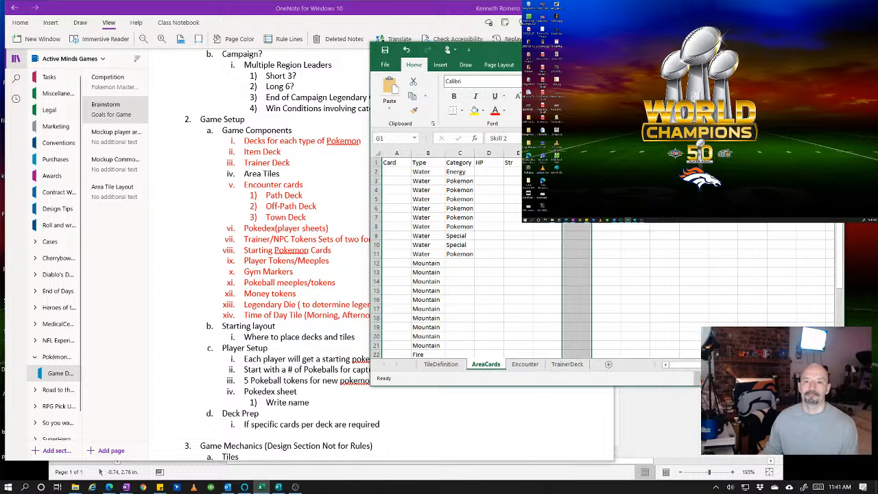
pyautogui.rightClick(578, 153)
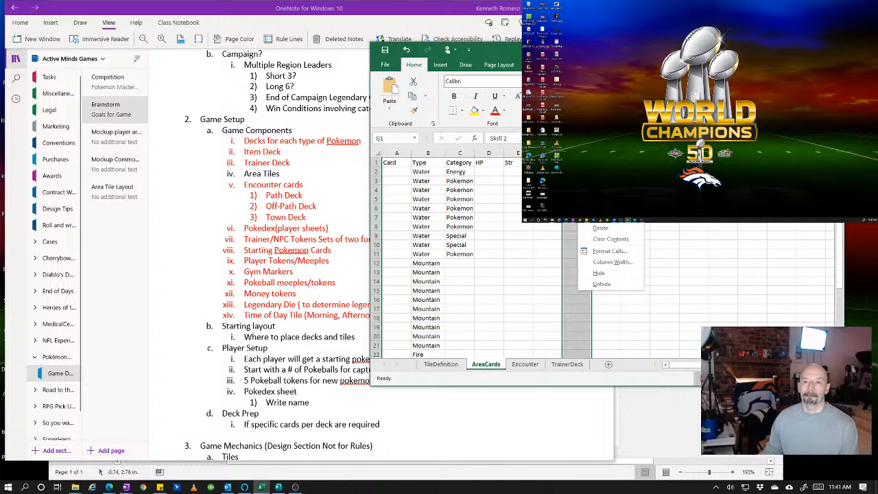
pyautogui.click(595, 217)
pyautogui.click(577, 162)
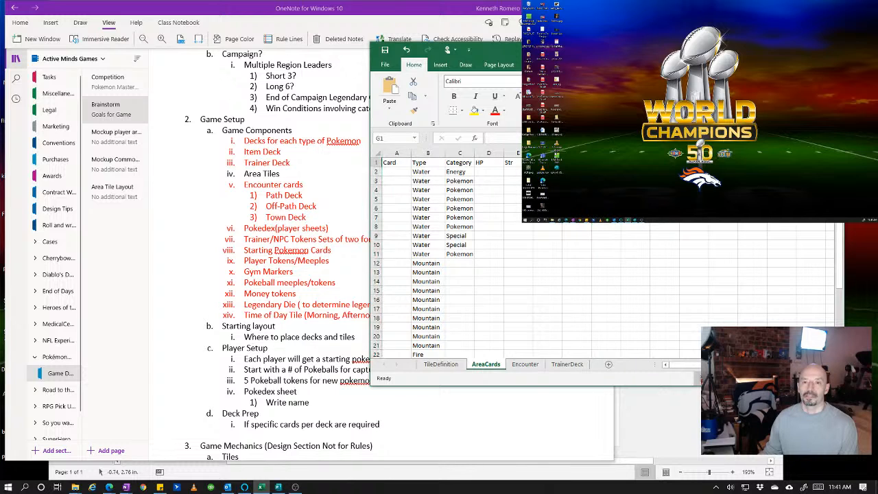
pyautogui.write('S1 Le')
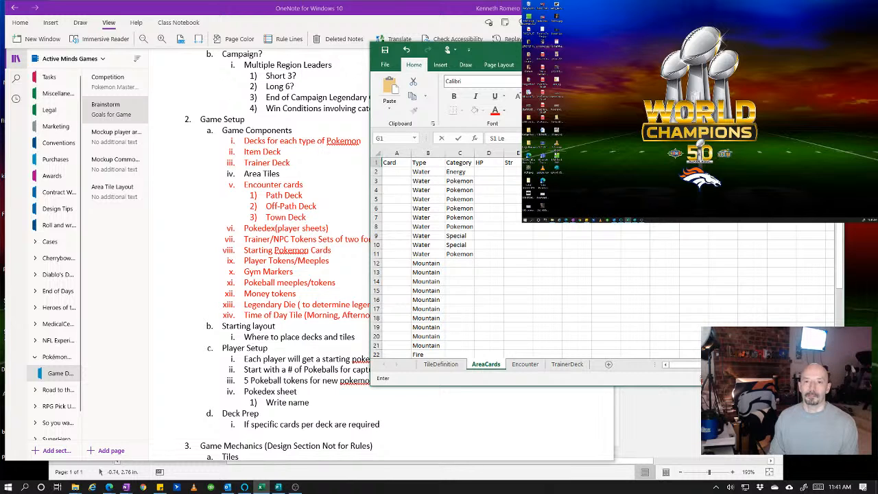
pyautogui.write('vel')
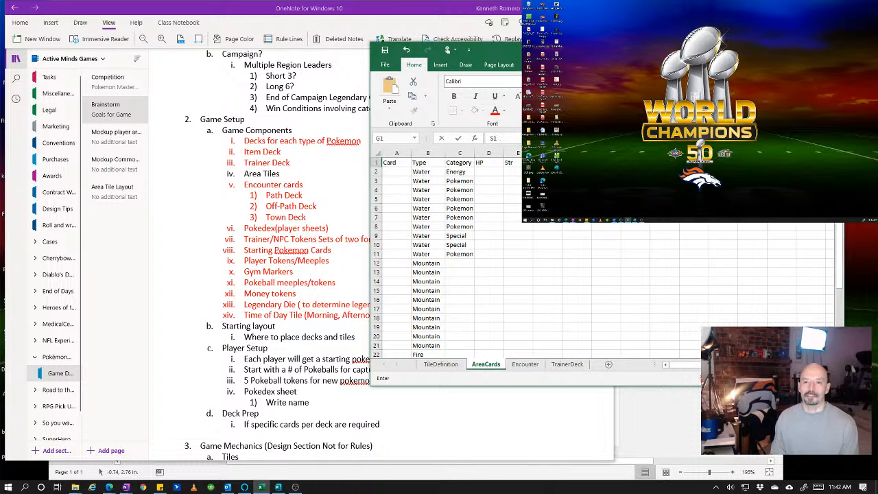
pyautogui.click(606, 208)
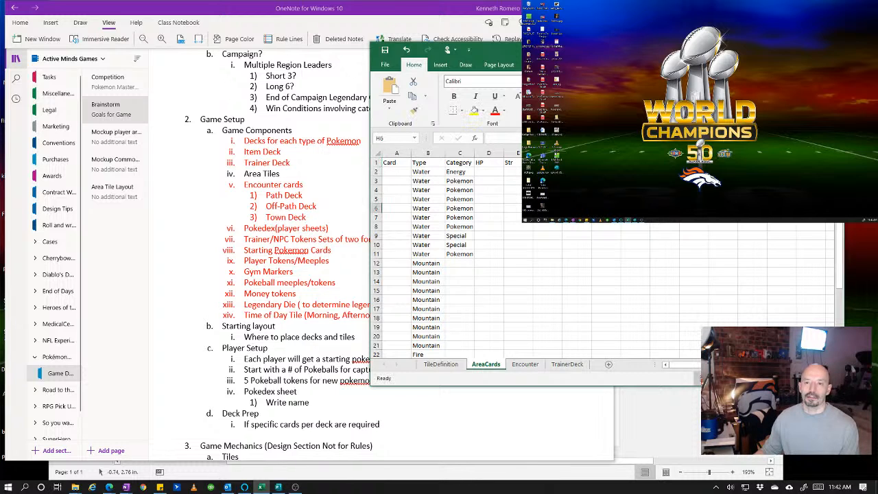
# - Delete the extra column inserted between Skill 1 and Skill 2
pyautogui.click(573, 153)
pyautogui.rightClick(572, 153)
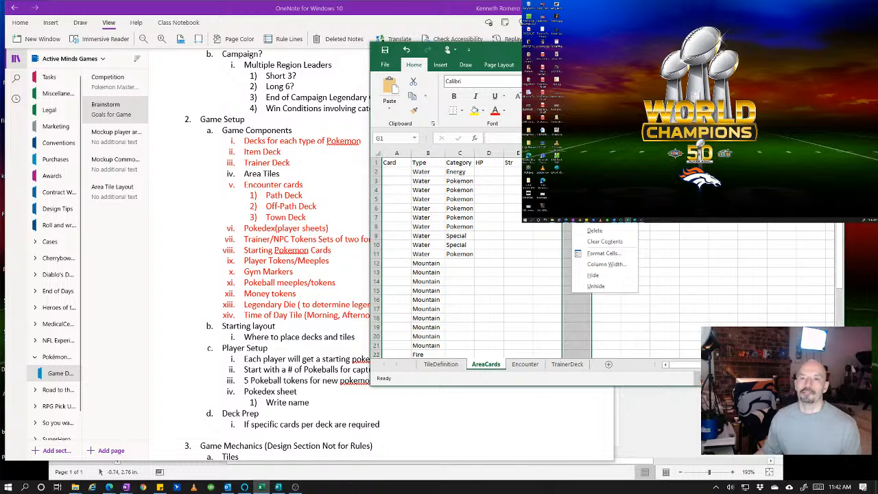
pyautogui.click(593, 232)
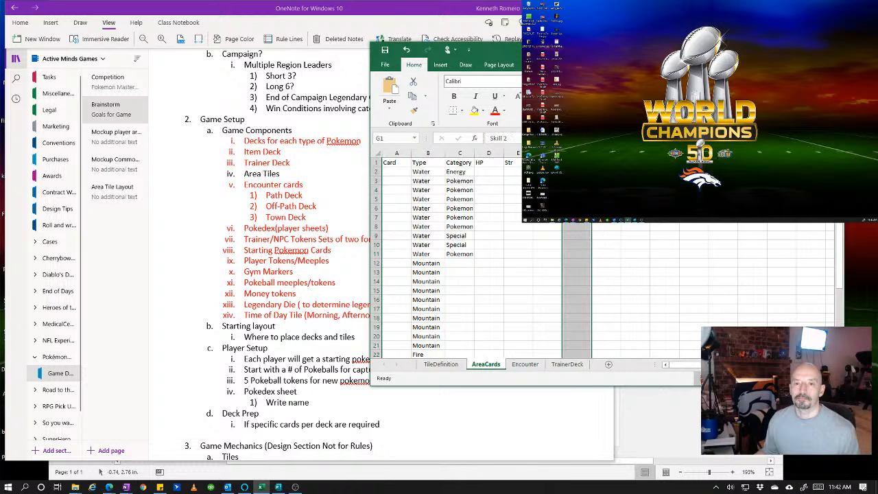
pyautogui.click(606, 208)
# - Insert one blank column before the Skill 3 column and another before the Ability column
pyautogui.click(607, 153)
pyautogui.rightClick(606, 153)
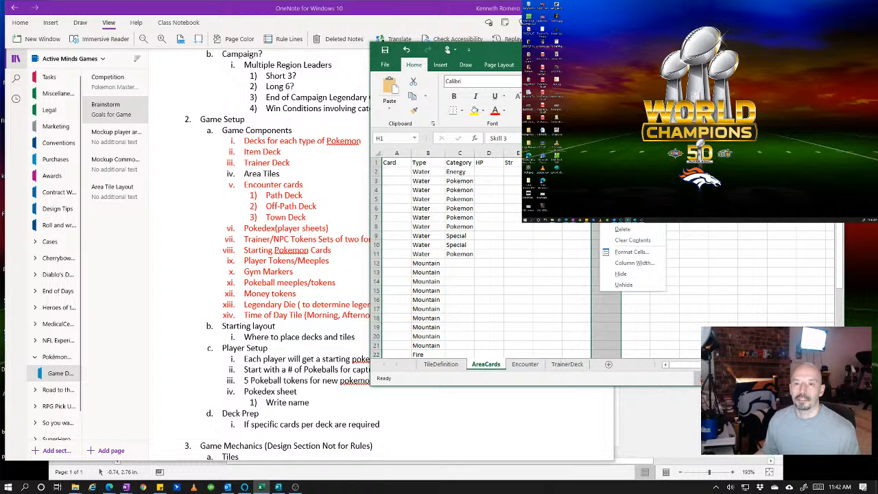
pyautogui.click(623, 219)
pyautogui.rightClick(661, 153)
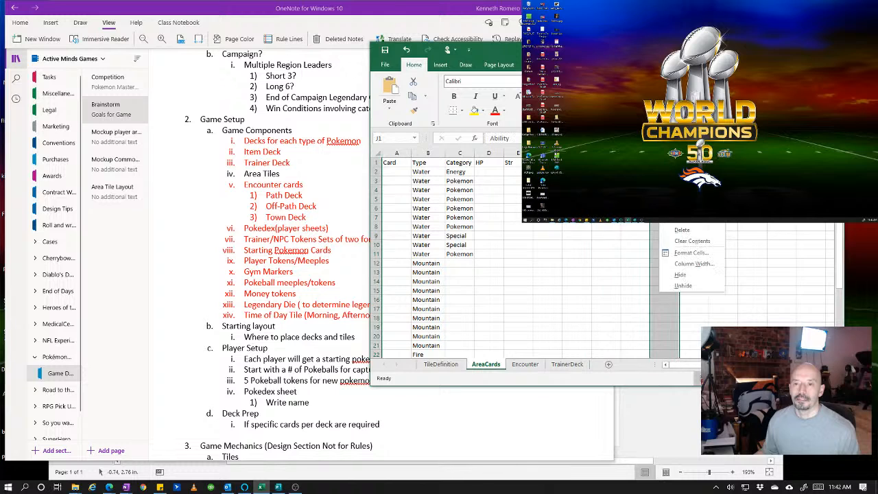
pyautogui.click(678, 218)
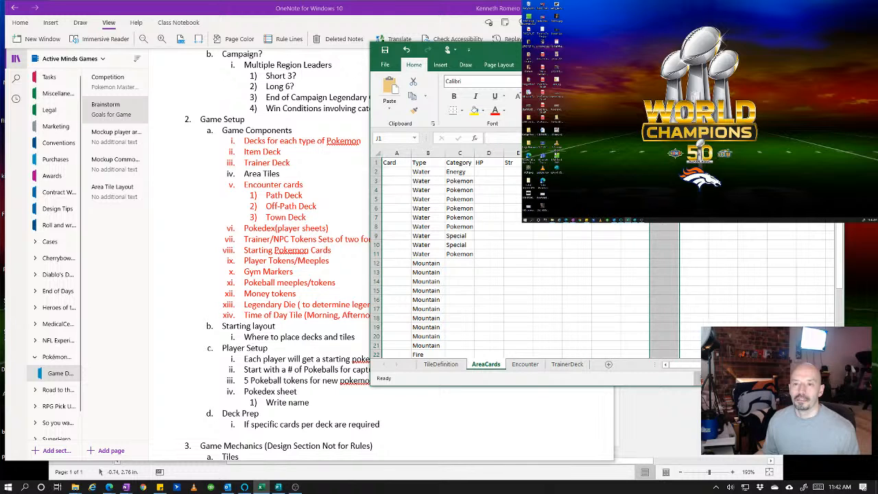
# - Enter the headings S2 Level in cell H1 and S3 Level in cell J1
pyautogui.click(607, 162)
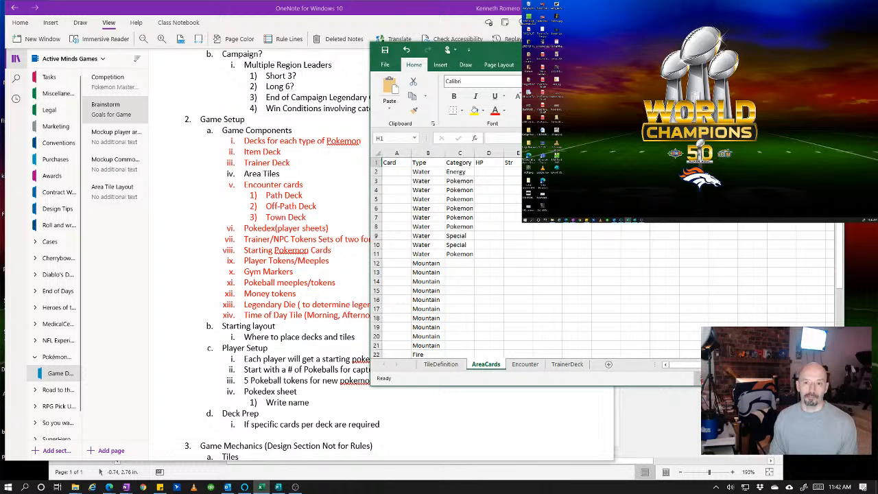
pyautogui.write('S')
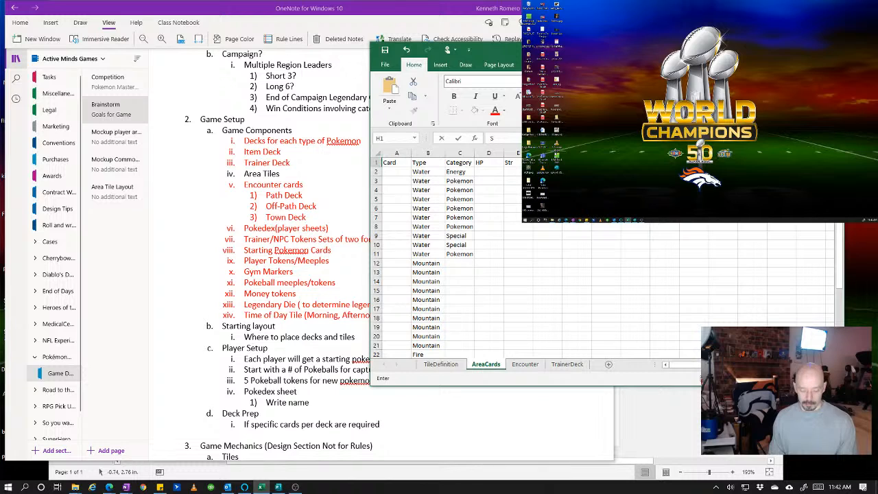
pyautogui.write('2 Level')
pyautogui.press('Tab')
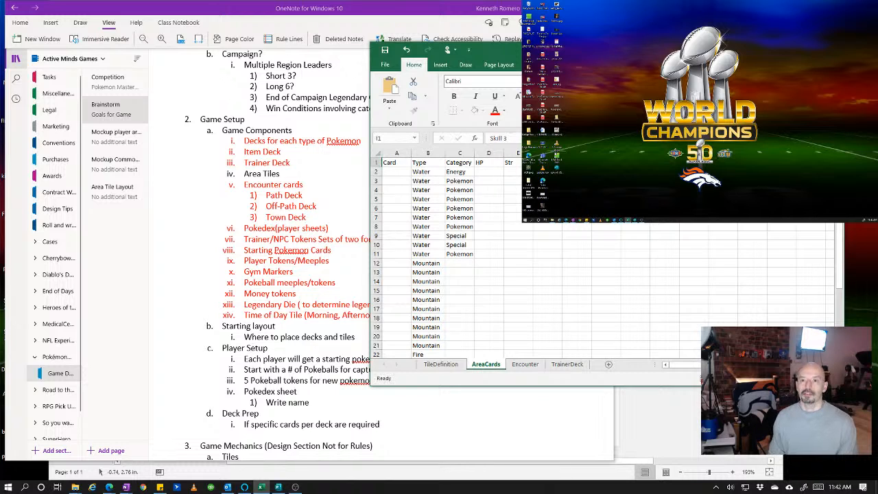
pyautogui.press('Tab')
pyautogui.write('S')
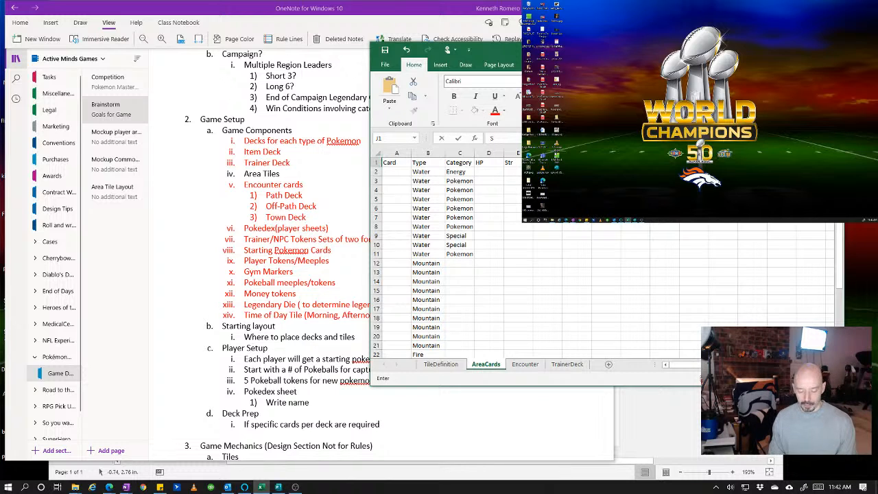
pyautogui.write('3')
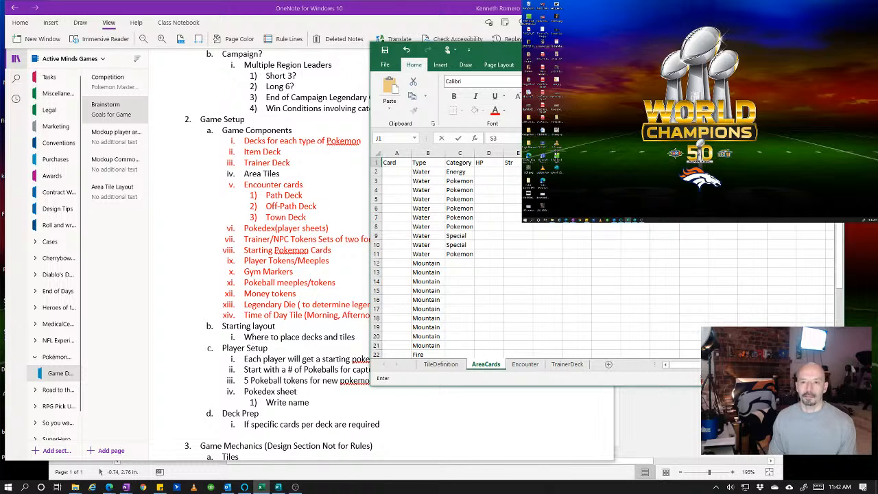
pyautogui.write('Level')
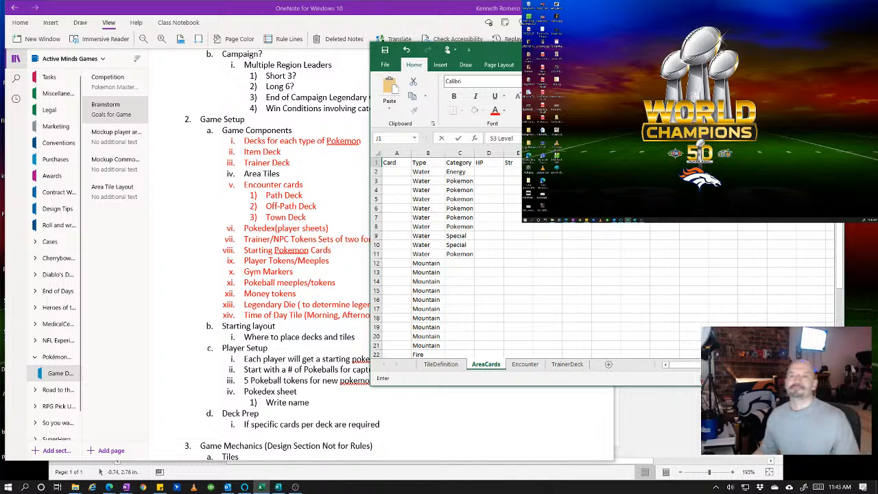
pyautogui.press('Return')
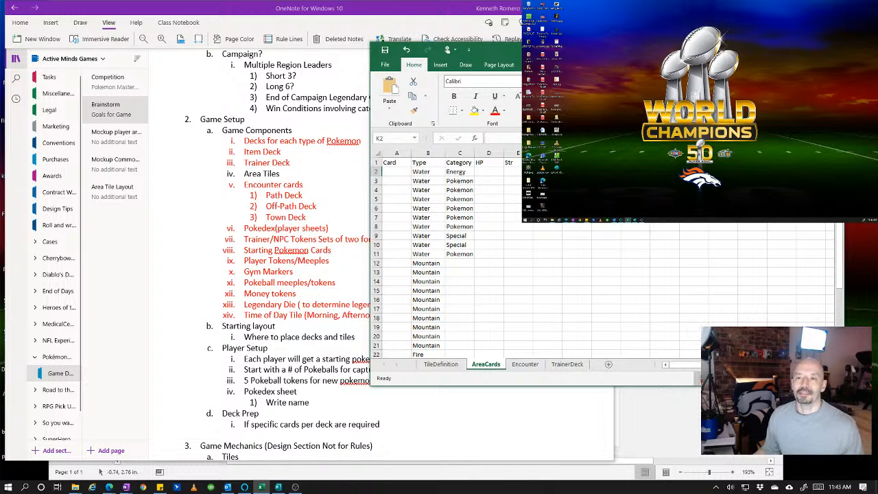
# - Add the column heading Ability Level in cell L1
pyautogui.click(724, 163)
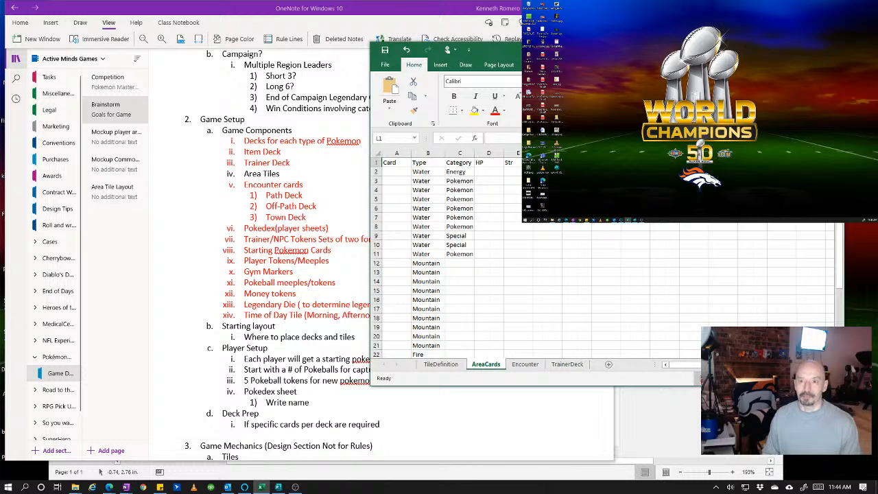
pyautogui.write('Ability Leve')
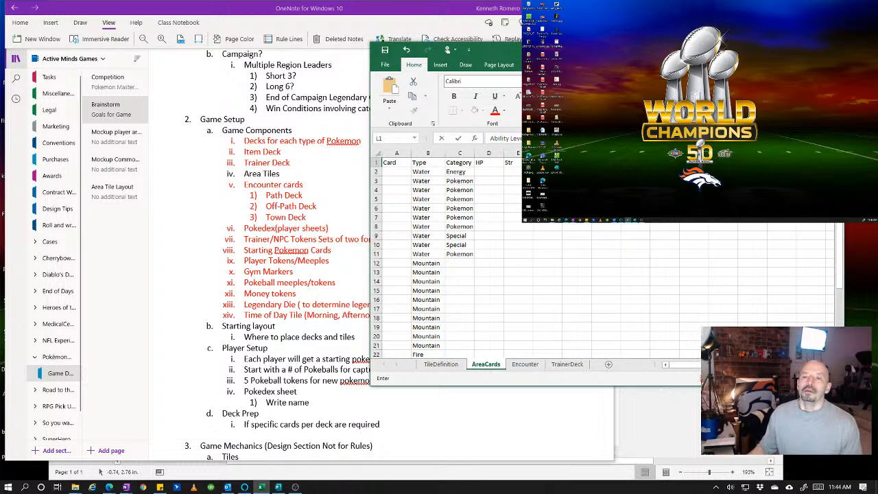
pyautogui.write('l')
pyautogui.press('Return')
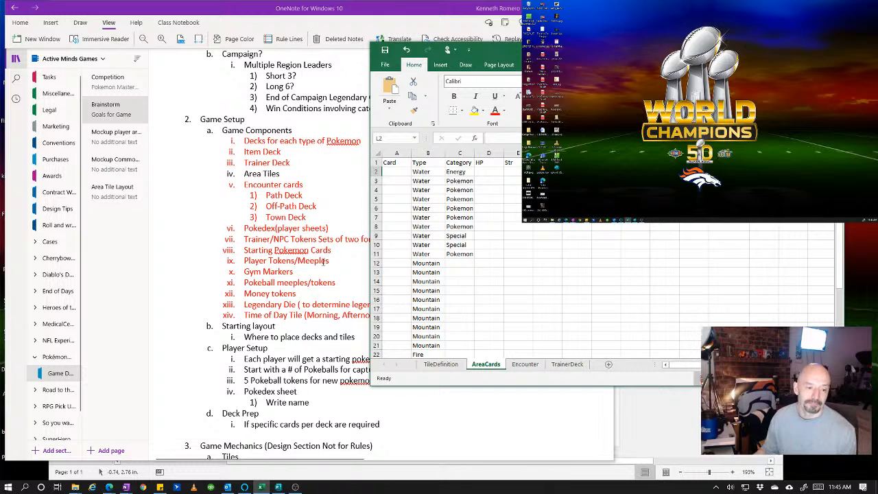
# - Open the Sticky Notes list of notes and move its window onto the other monitor to read the game design notes
pyautogui.rightClick(162, 489)
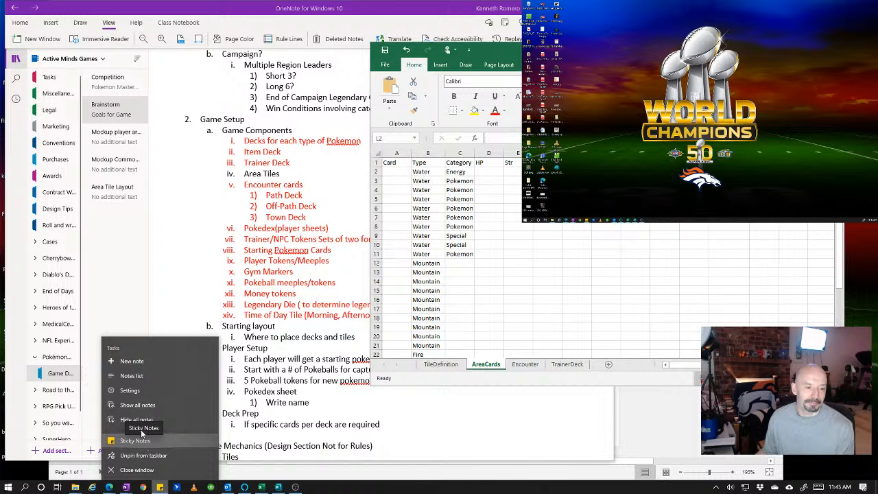
pyautogui.click(140, 376)
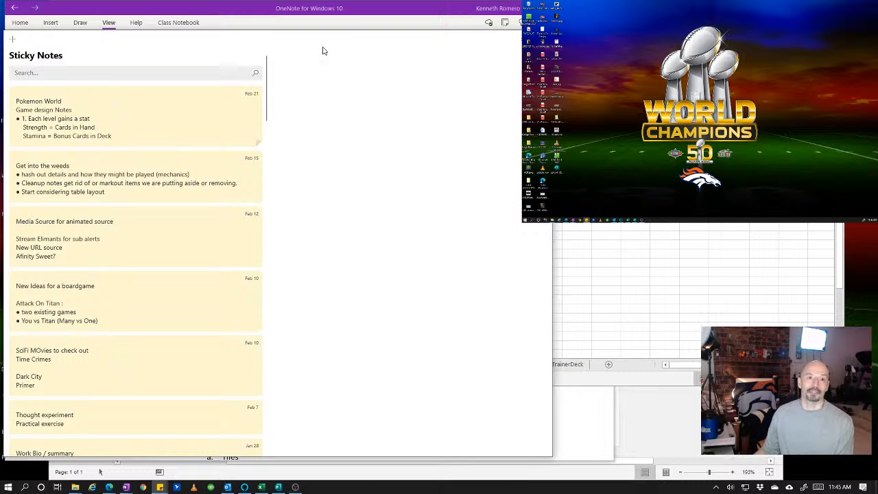
pyautogui.moveTo(330, 35); pyautogui.dragTo(877, 36)
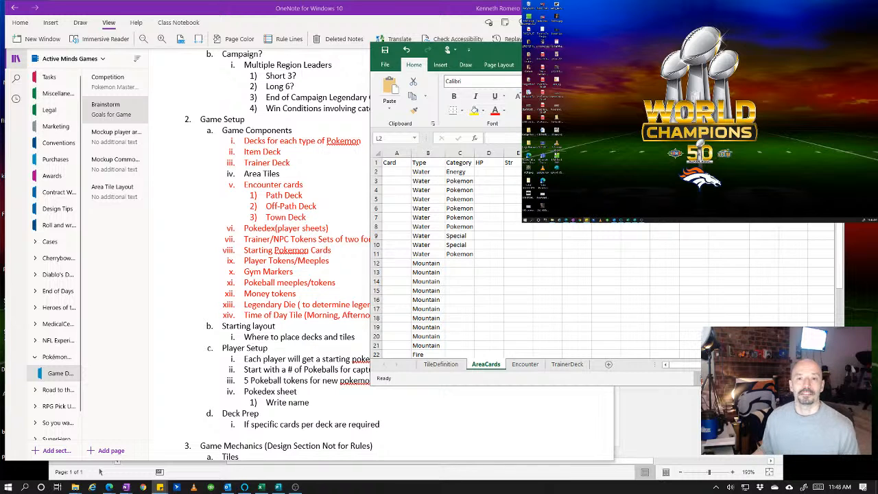
# - Switch back to the Excel workbook and widen its window to show more of the AreaCards columns
pyautogui.hotkey('alt', 'Tab')
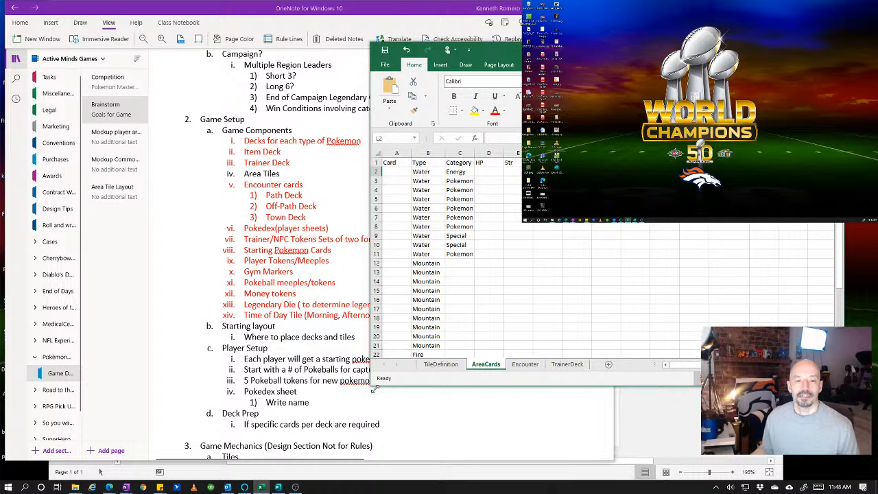
pyautogui.moveTo(374, 387); pyautogui.dragTo(268, 353)
pyautogui.click(562, 218)
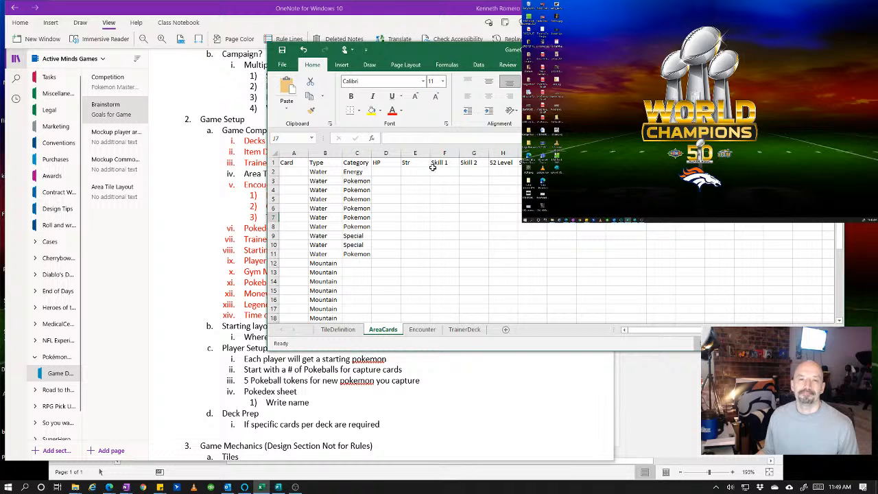
pyautogui.click(661, 163)
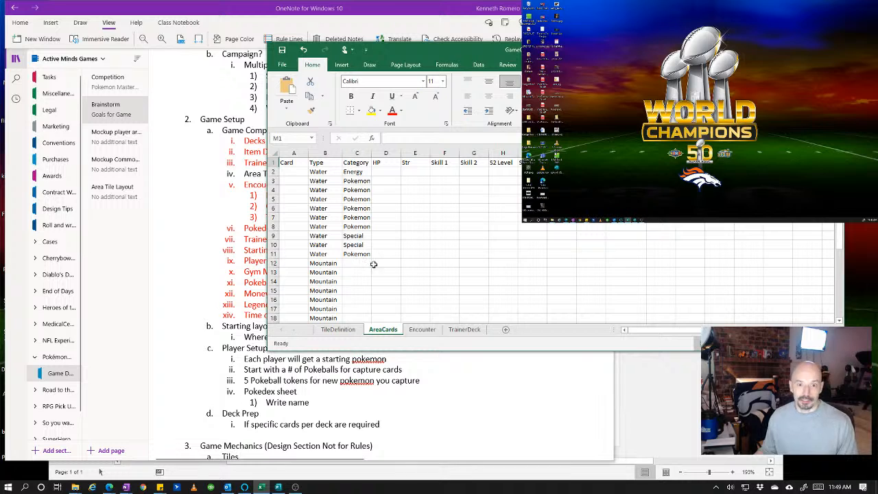
# - Insert three blank columns between the Str and Skill 1 columns
pyautogui.moveTo(471, 153); pyautogui.dragTo(450, 155)
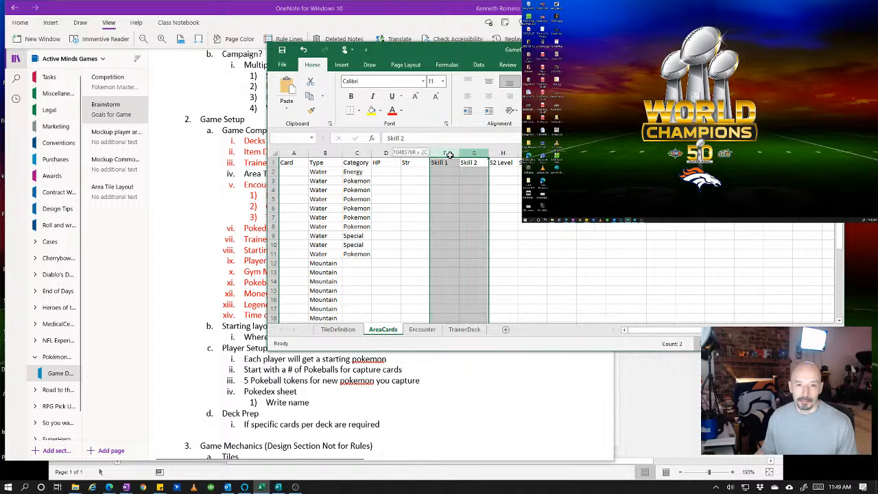
pyautogui.click(447, 153)
pyautogui.moveTo(504, 152); pyautogui.dragTo(446, 152)
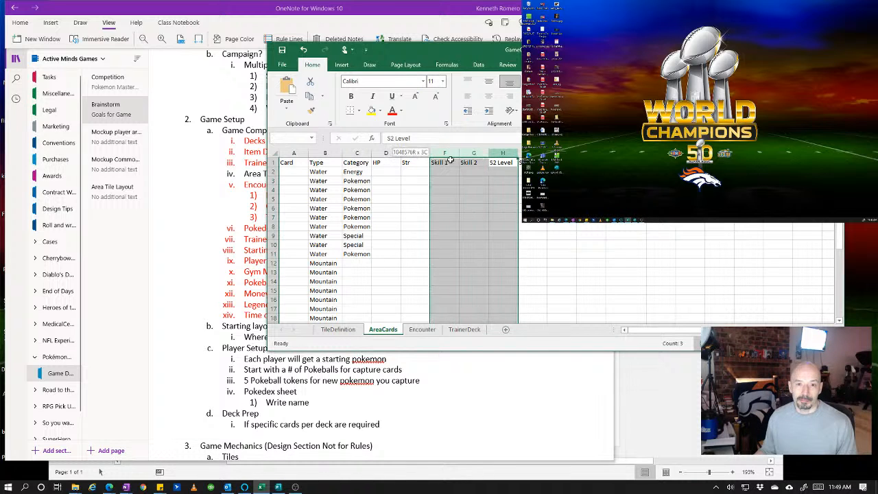
pyautogui.rightClick(447, 153)
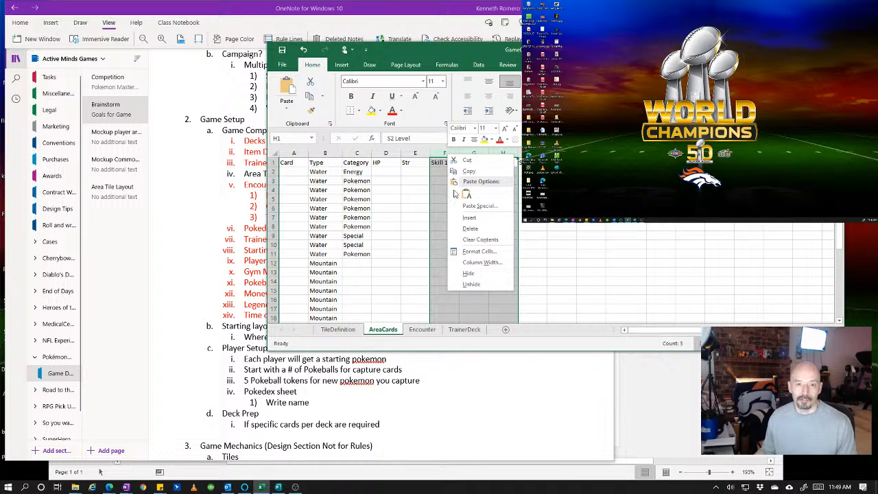
pyautogui.click(473, 215)
# - Enter the headings Defense, Stamina and Offense in cells F1 through H1
pyautogui.click(444, 164)
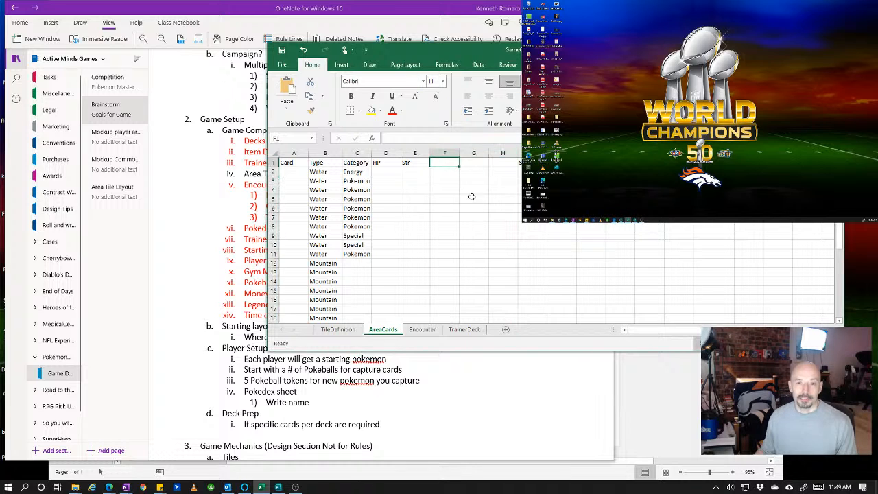
pyautogui.write('Defe')
pyautogui.write('nse')
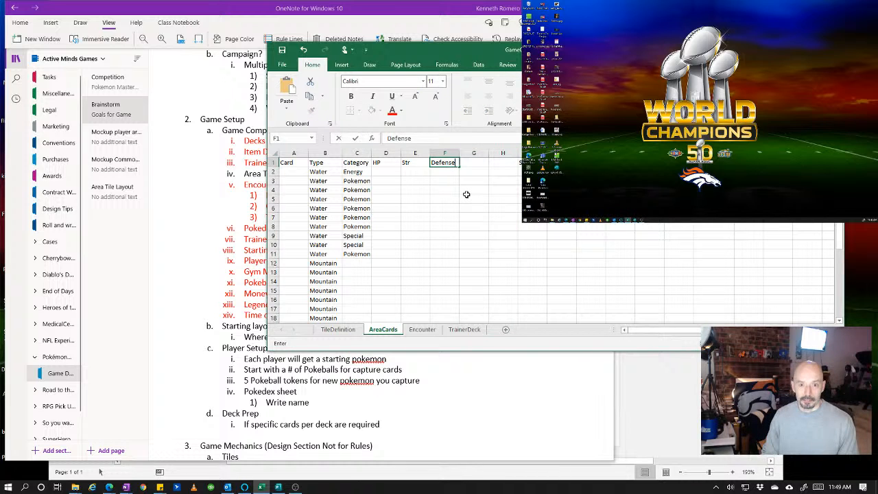
pyautogui.press('Tab')
pyautogui.write('Stamina')
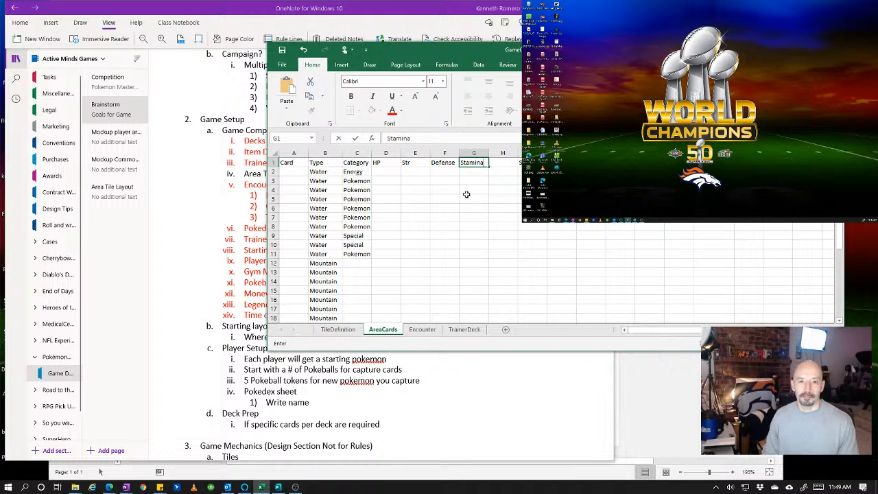
pyautogui.press('Tab')
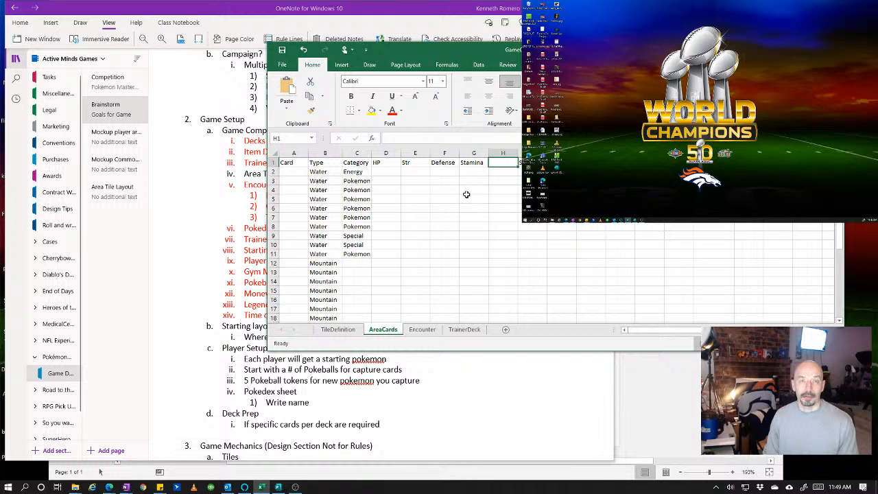
pyautogui.write('Offense')
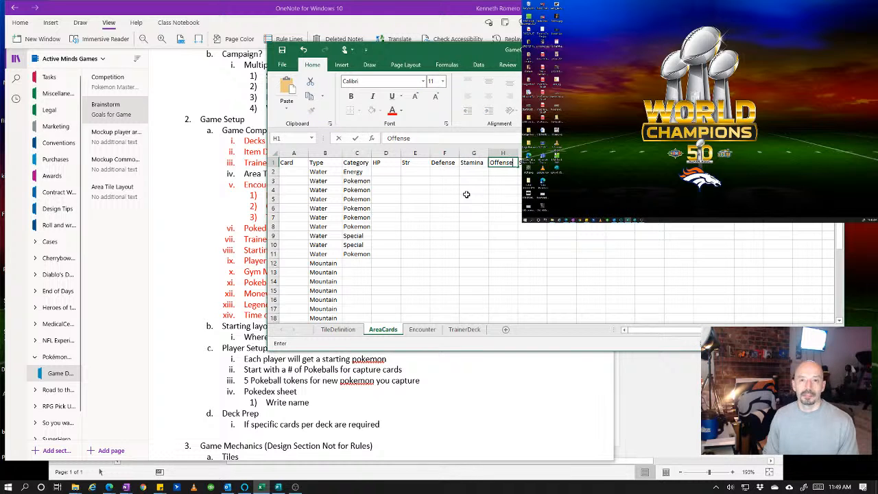
# - Finish entering the Offense heading in cell H1
pyautogui.press('Return')
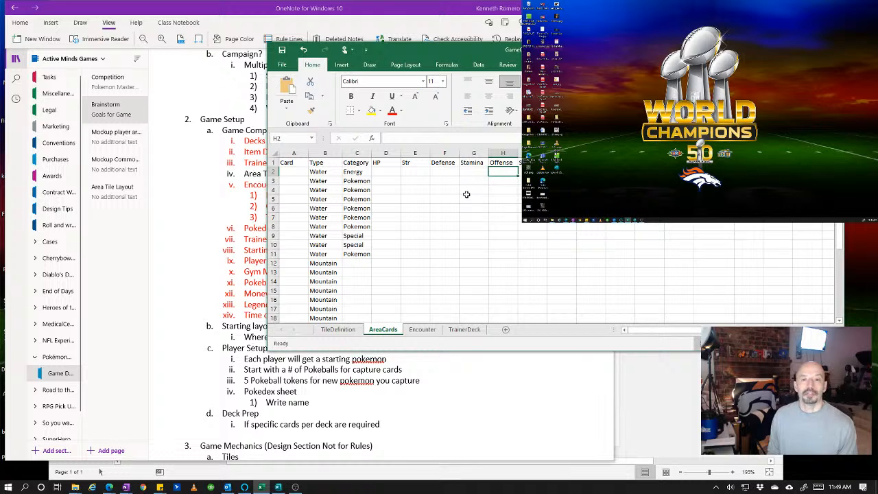
pyautogui.press('Left')
pyautogui.press('Left')
pyautogui.press('Left')
pyautogui.press('Right')
pyautogui.press('Right')
pyautogui.press('Left')
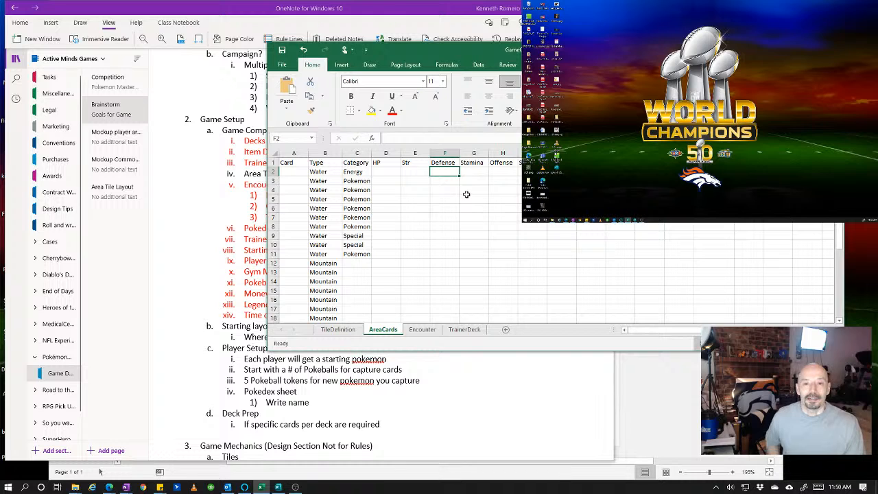
pyautogui.press('Right')
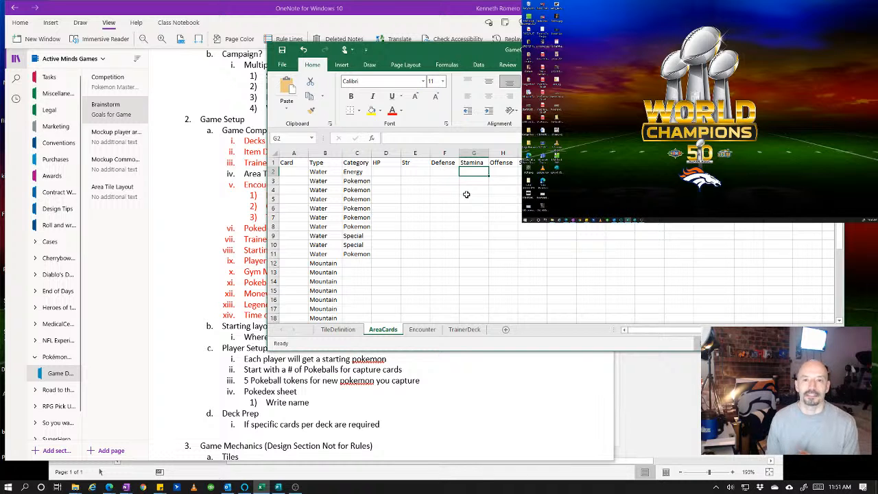
pyautogui.click(503, 171)
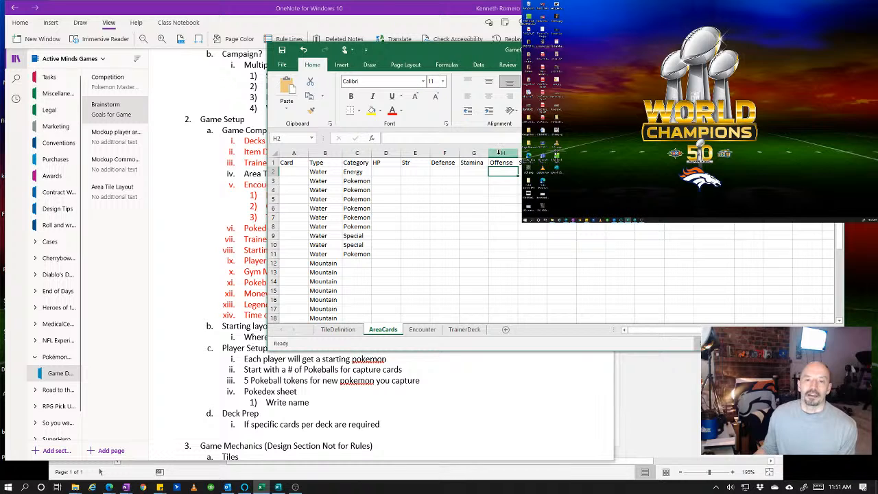
pyautogui.click(496, 154)
pyautogui.rightClick(497, 155)
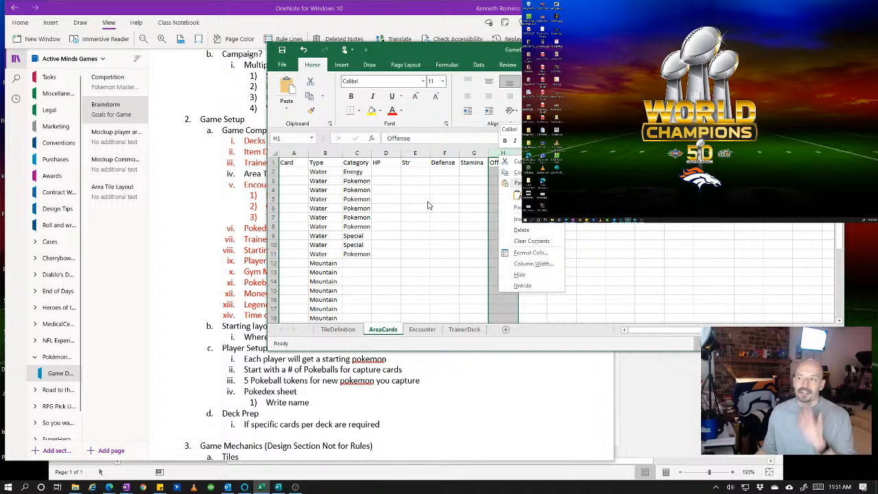
pyautogui.press('Escape')
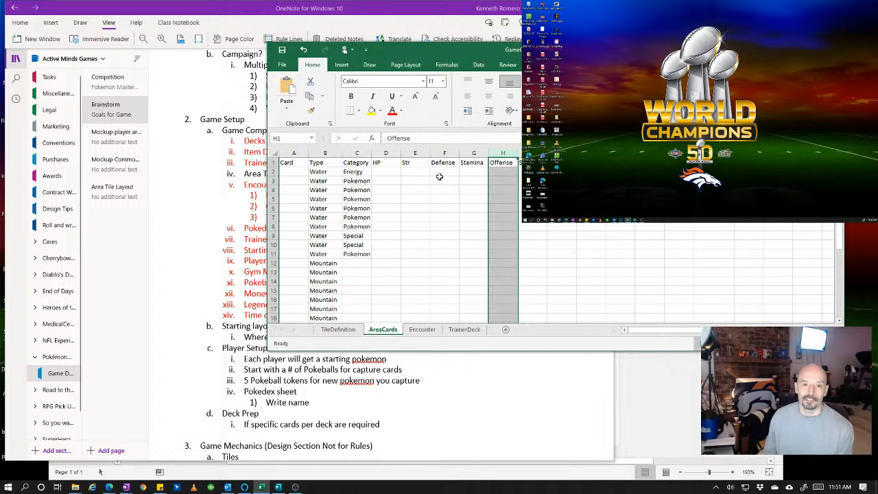
pyautogui.click(384, 174)
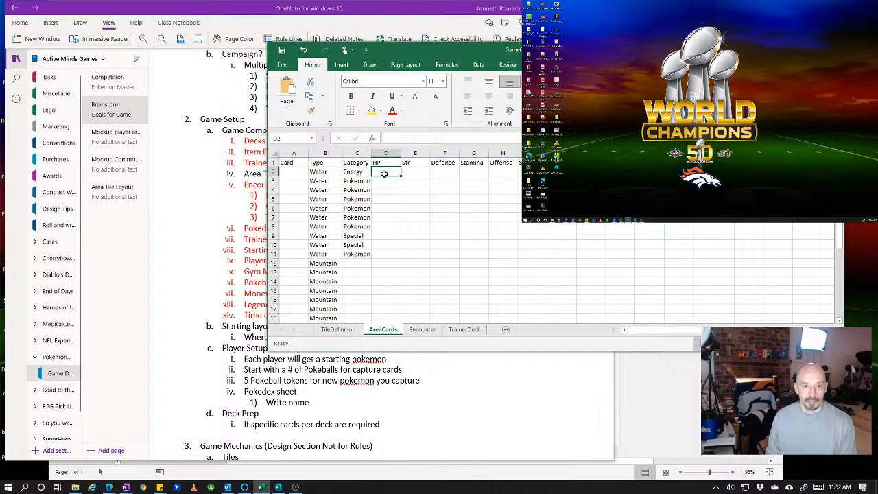
pyautogui.write('Deck')
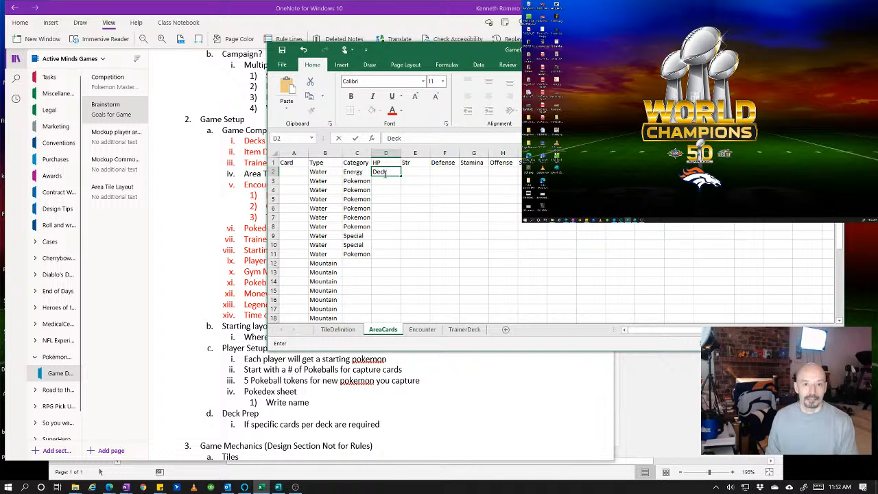
pyautogui.press('BackSpace')
pyautogui.press('BackSpace')
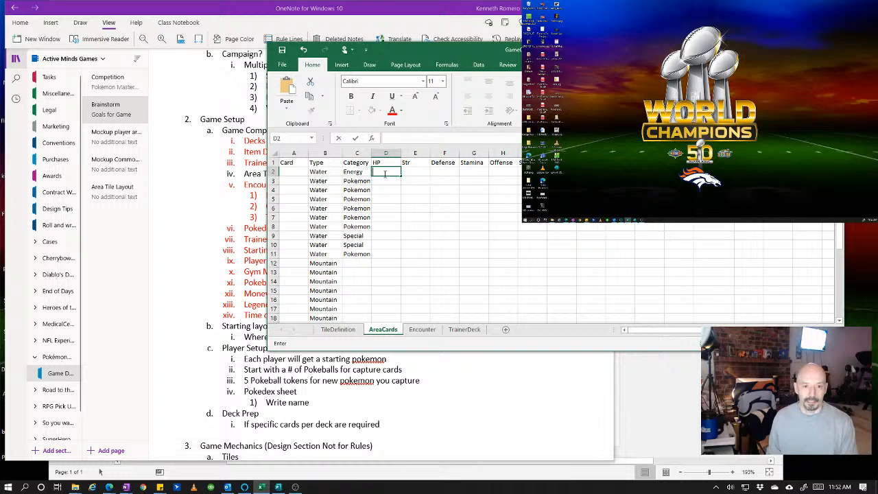
pyautogui.press('Return')
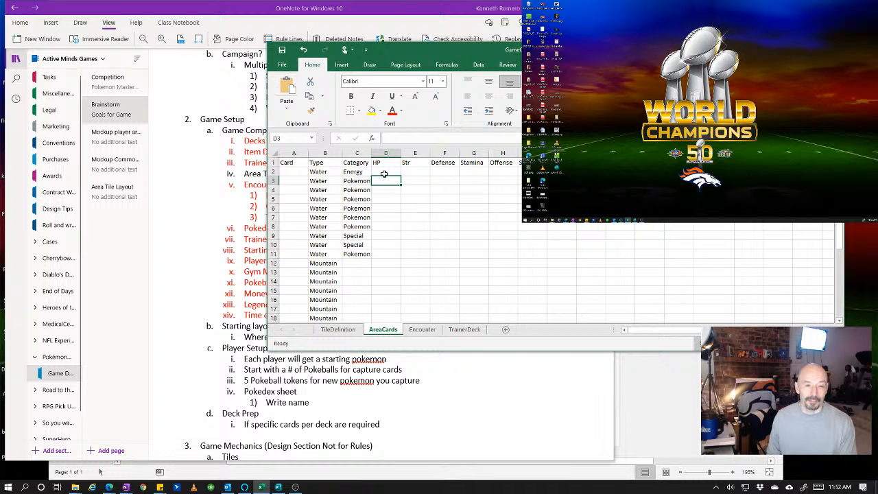
# - Enter 2 under HP for the first Water Pokemon in D3 and insert a blank column before Str
pyautogui.write('2')
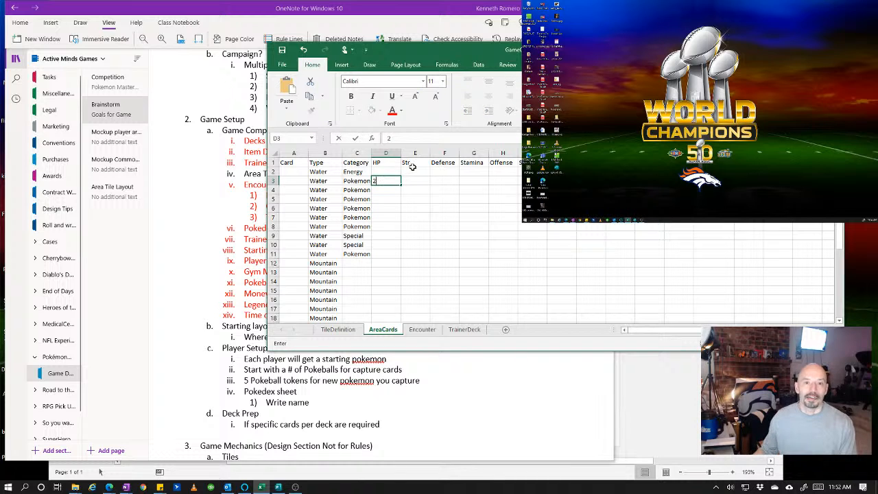
pyautogui.click(409, 153)
pyautogui.rightClick(409, 155)
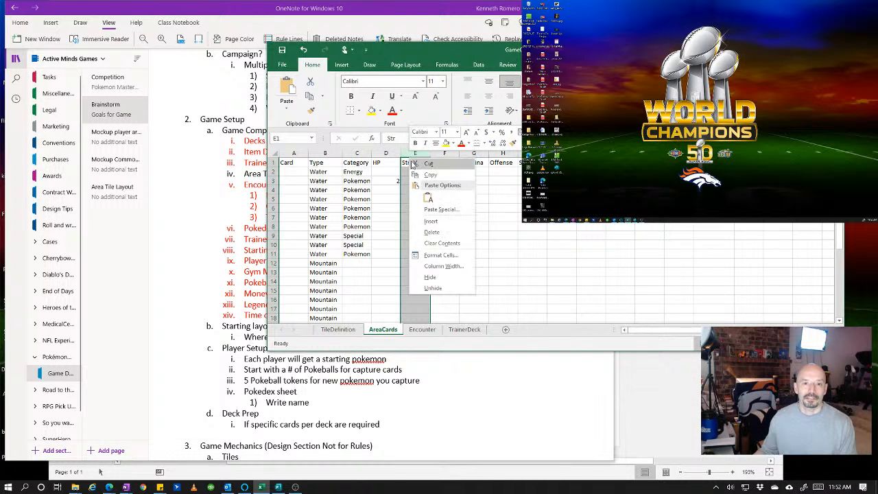
pyautogui.click(434, 222)
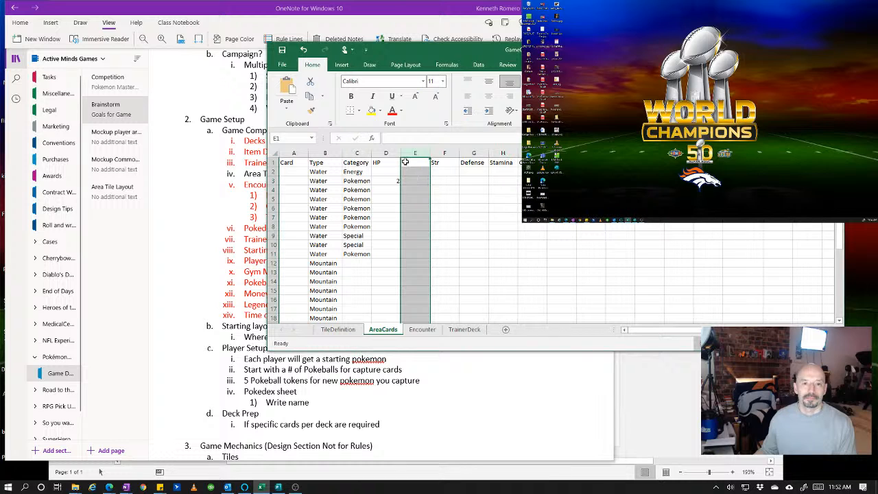
# - Insert a column between Category and HP and give it the heading Level
pyautogui.rightClick(396, 155)
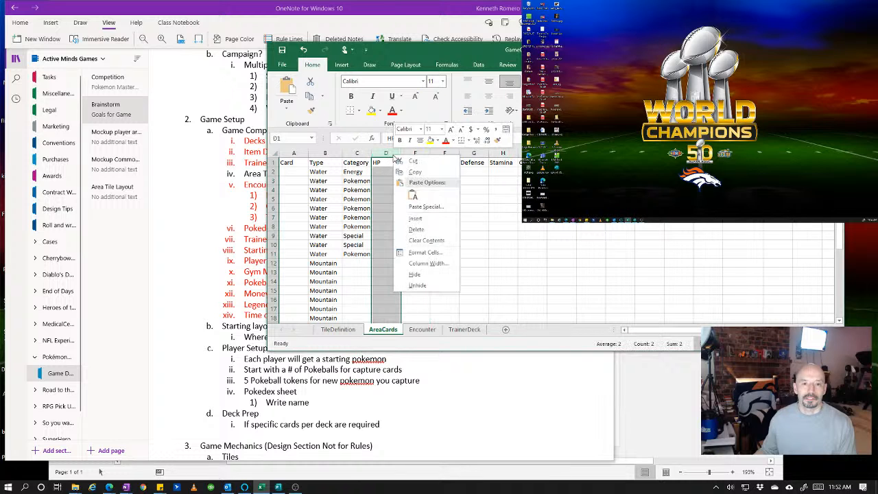
pyautogui.click(417, 218)
pyautogui.click(380, 162)
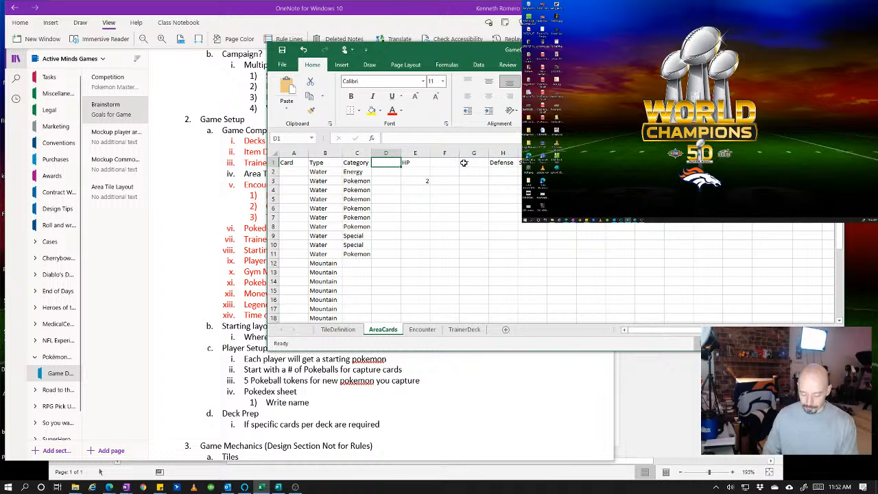
pyautogui.write('Level')
pyautogui.press('Return')
pyautogui.press('Return')
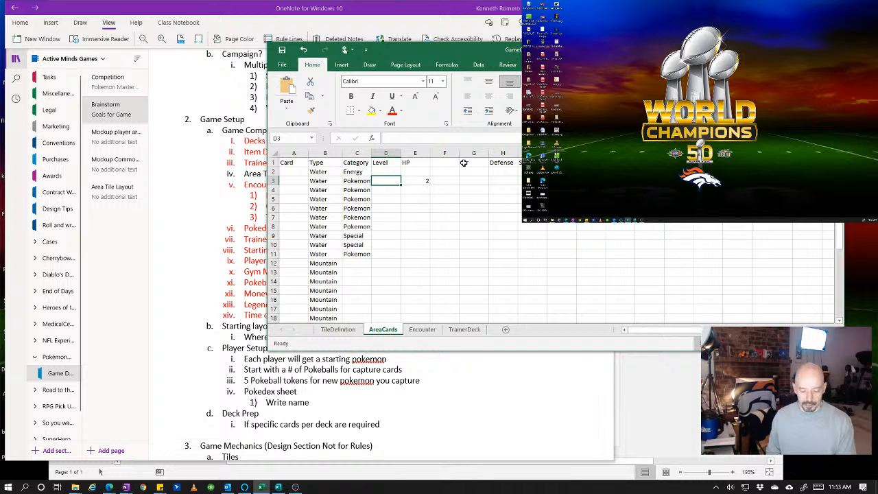
# - Enter 5 as the Level of the first Water Pokemon in D3
pyautogui.write('5')
pyautogui.press('Return')
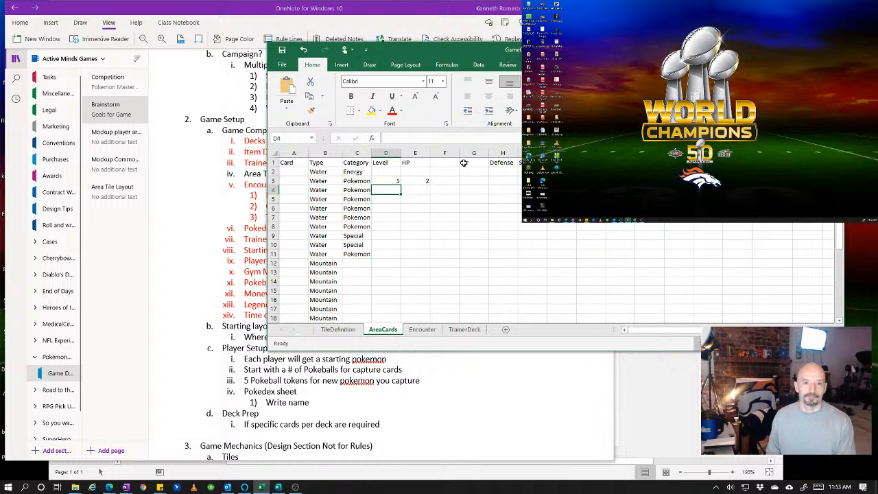
pyautogui.press('Up')
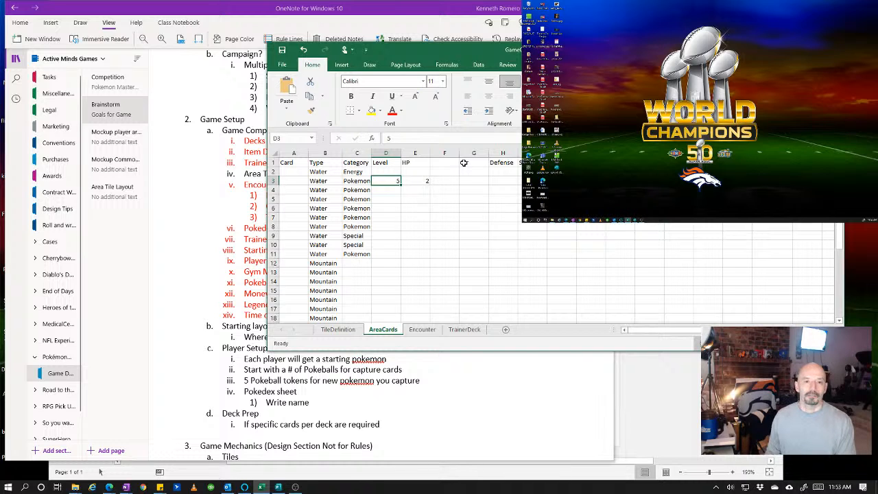
# - Insert a column before Level with the heading Starting Pokemon and widen it to fit the heading
pyautogui.rightClick(388, 153)
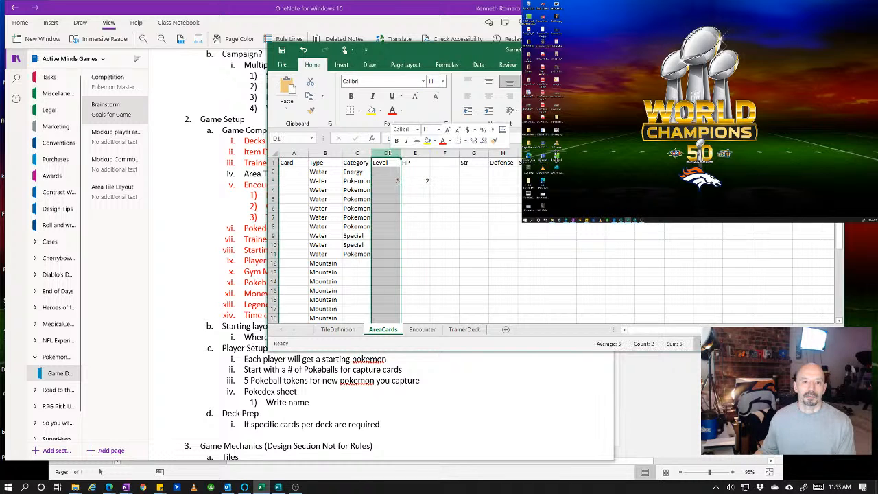
pyautogui.click(413, 221)
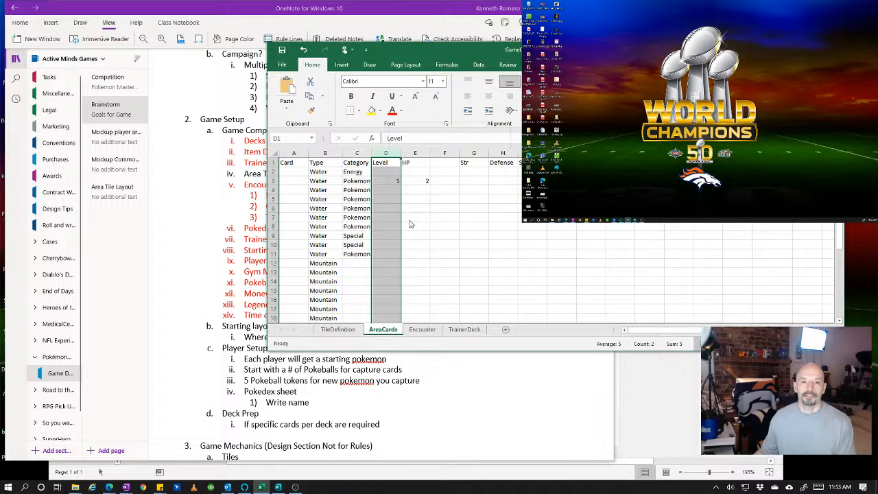
pyautogui.click(377, 163)
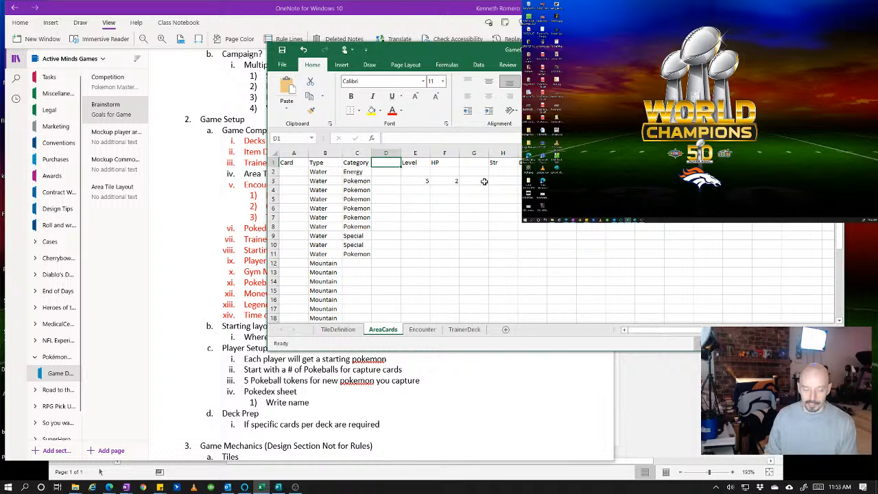
pyautogui.write('Starting')
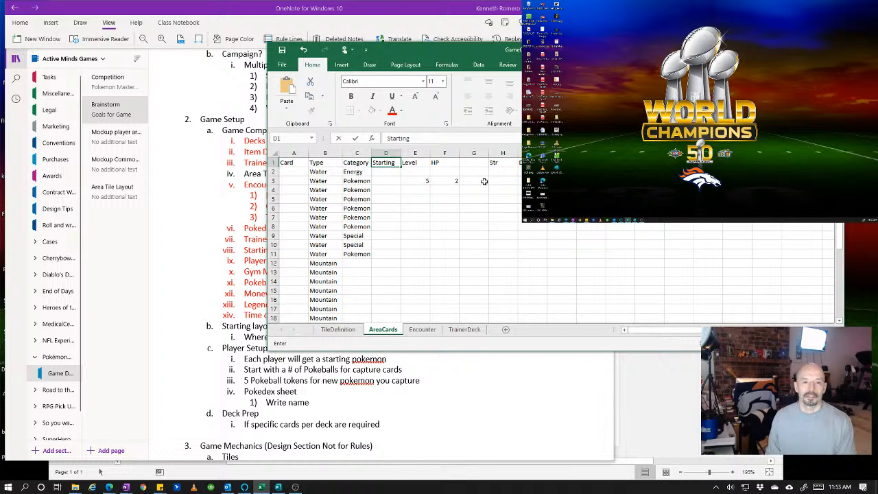
pyautogui.write('Pokemon')
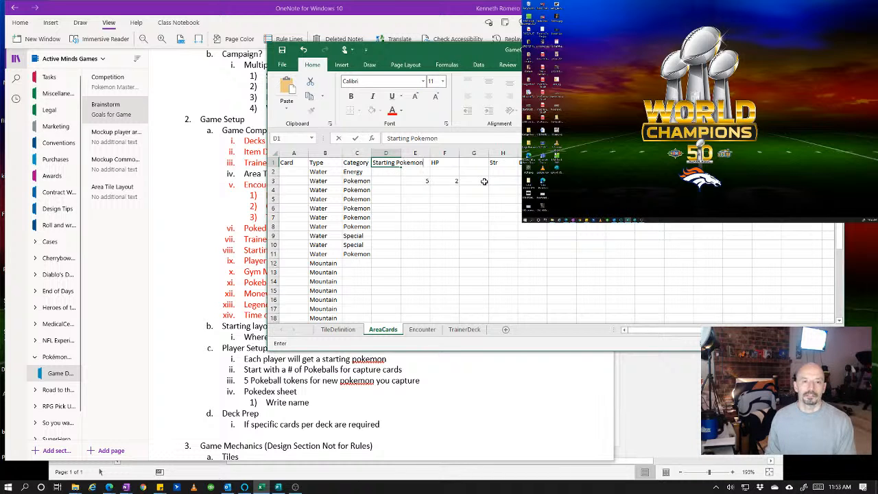
pyautogui.press('Tab')
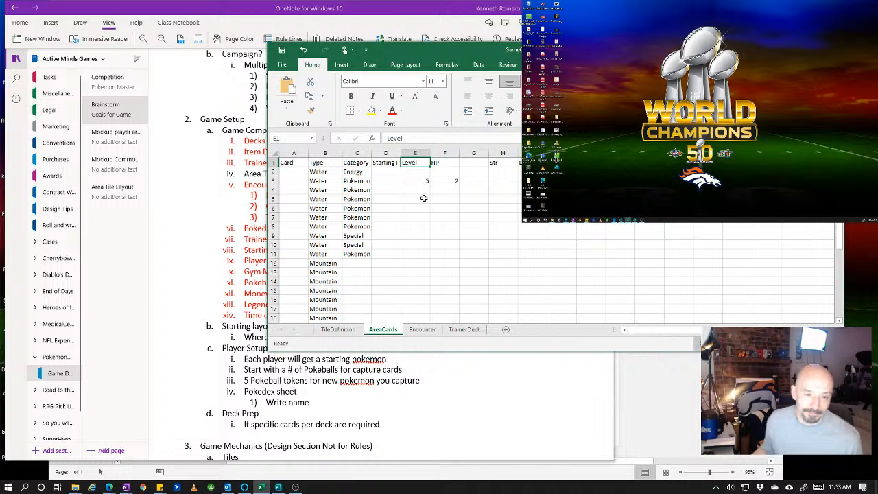
pyautogui.click(403, 190)
pyautogui.moveTo(401, 153); pyautogui.dragTo(425, 153)
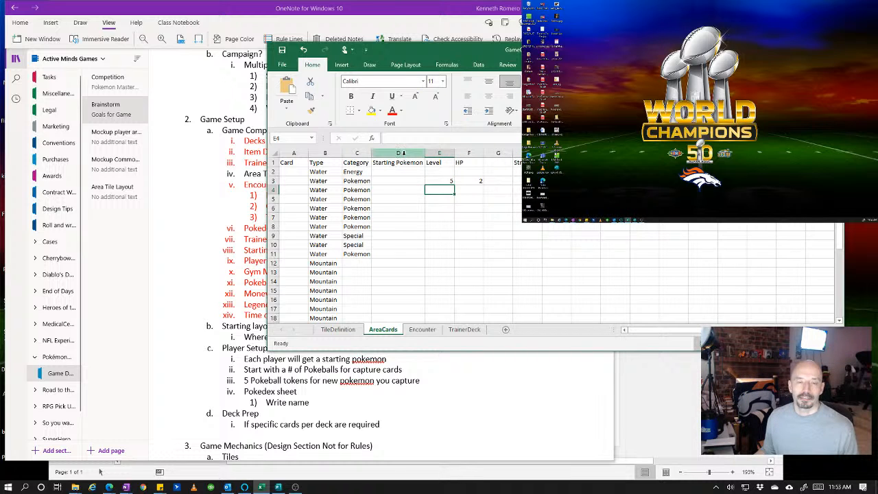
# - Delete the Starting Pokemon column from the sheet
pyautogui.click(403, 154)
pyautogui.rightClick(403, 154)
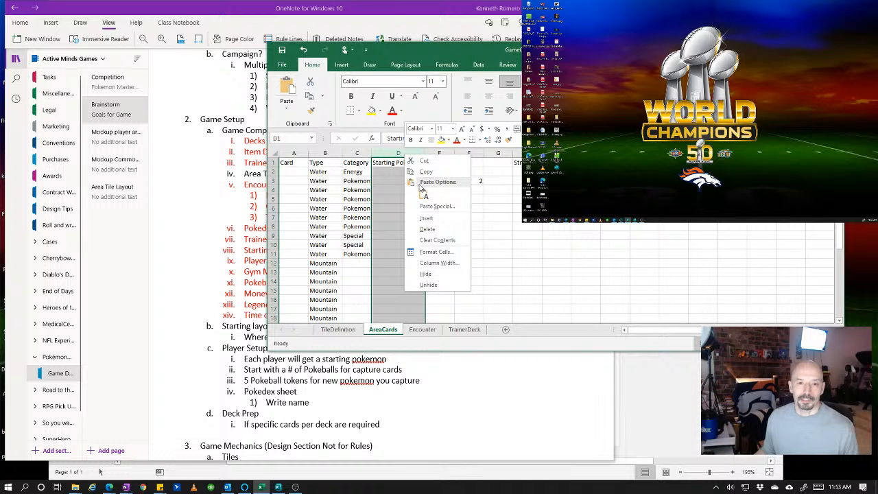
pyautogui.click(425, 229)
pyautogui.click(385, 172)
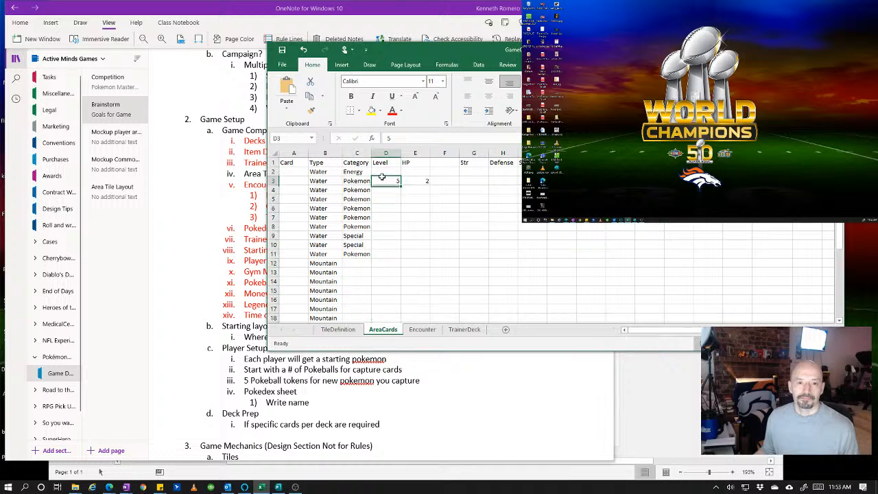
# - Enter 2, 3, 3, 2 and 8 as the Levels of the Water Pokemon in D4 to D8
pyautogui.click(386, 190)
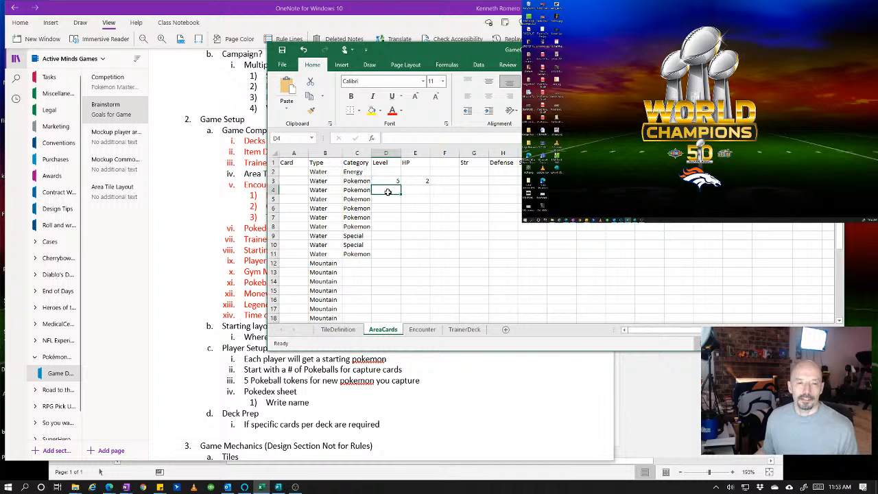
pyautogui.write('2')
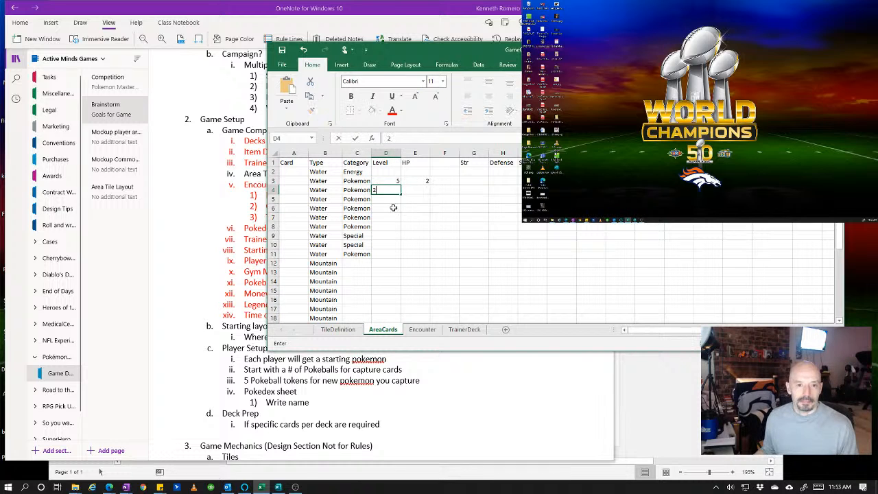
pyautogui.press('Return')
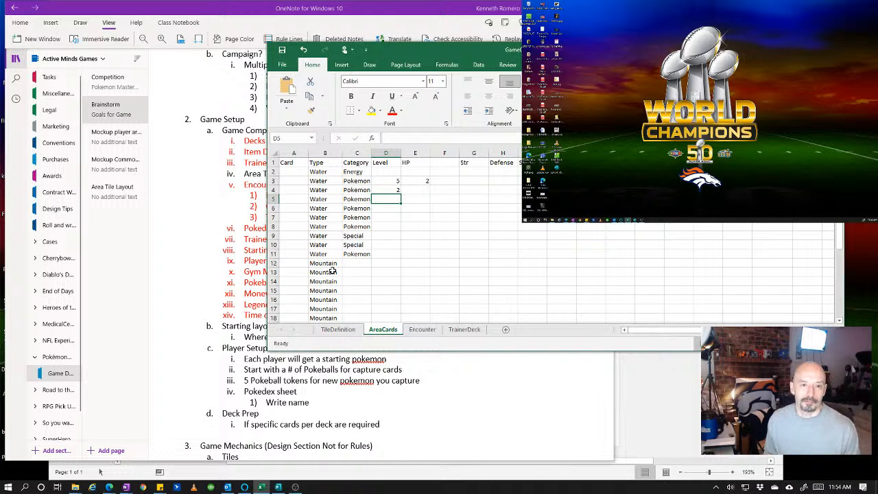
pyautogui.write('3')
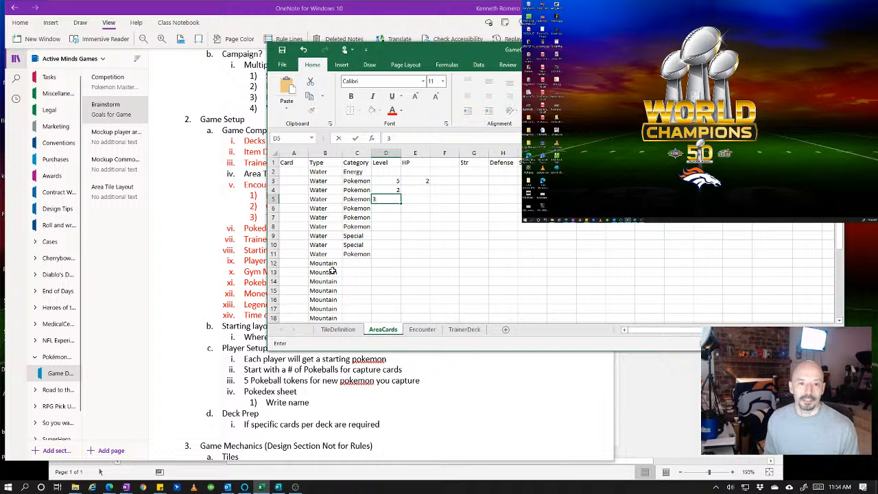
pyautogui.press('Return')
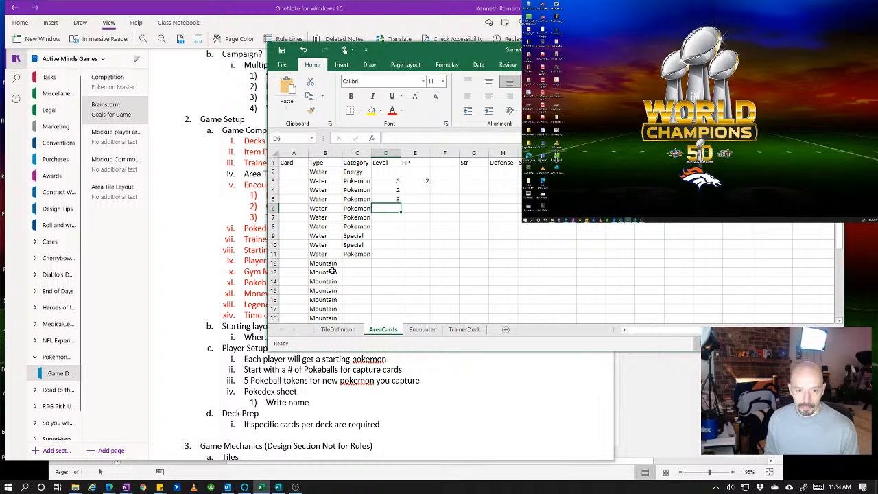
pyautogui.write('3')
pyautogui.press('Return')
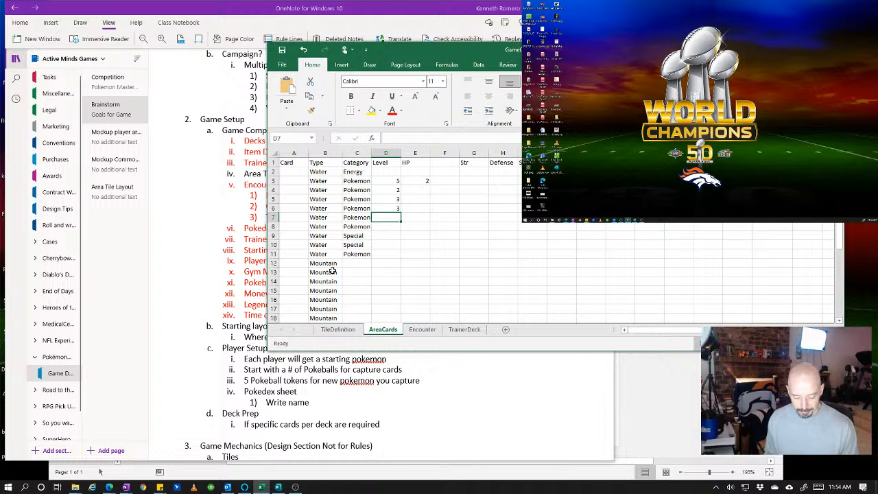
pyautogui.write('2')
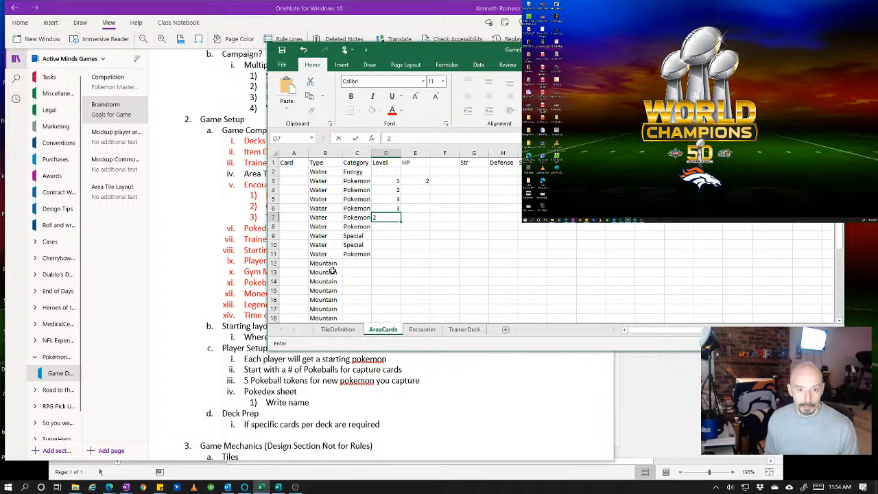
pyautogui.press('Return')
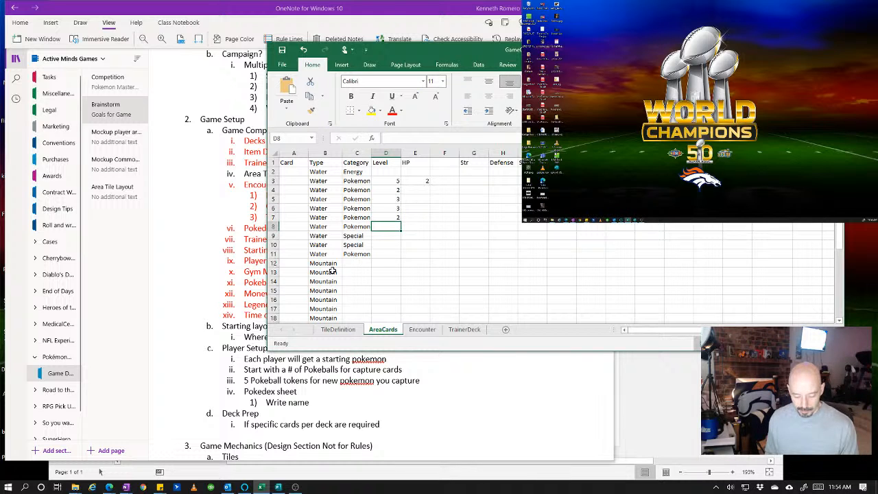
pyautogui.write('8')
pyautogui.press('Return')
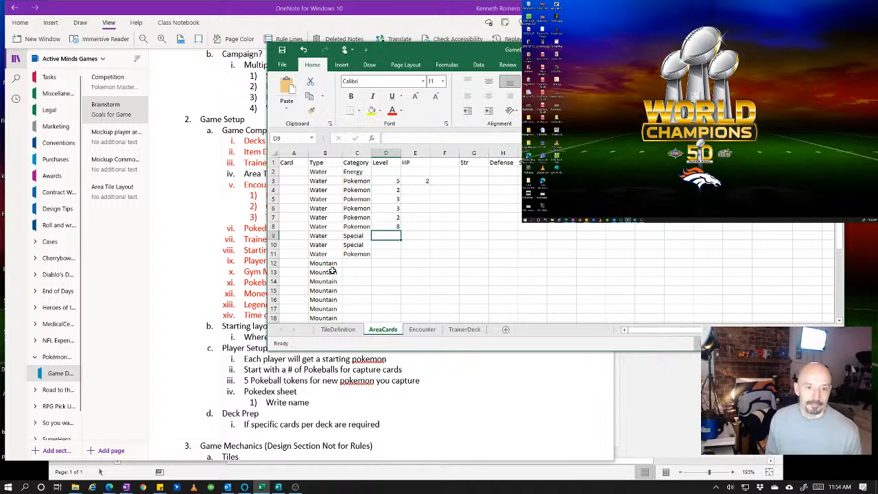
# - Enter 10 as the Level of the last Water Pokemon in D11
pyautogui.press('Return')
pyautogui.press('Return')
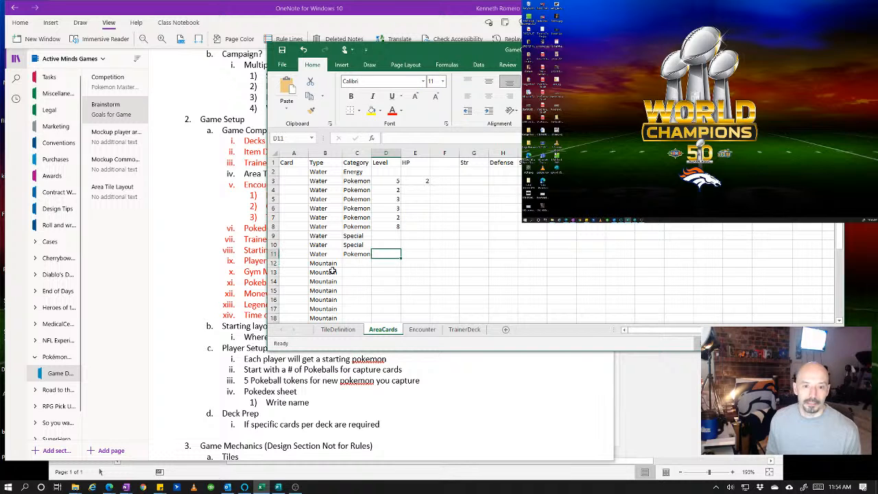
pyautogui.write('10')
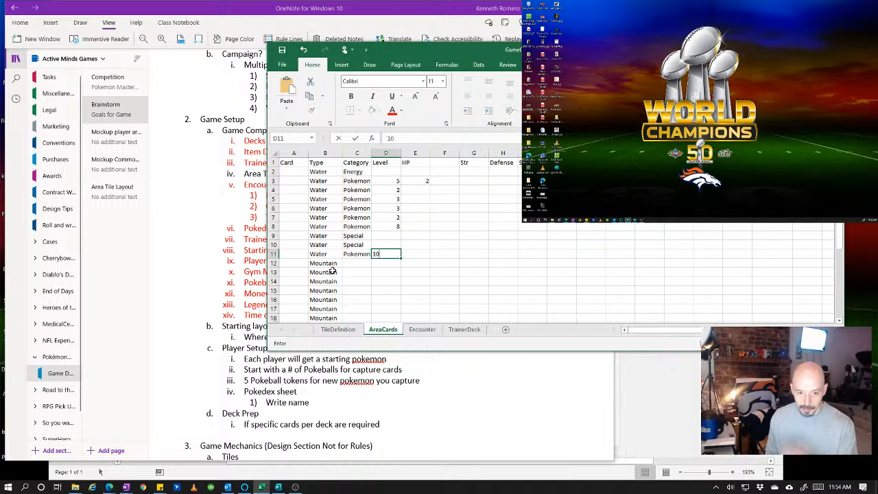
pyautogui.press('Up')
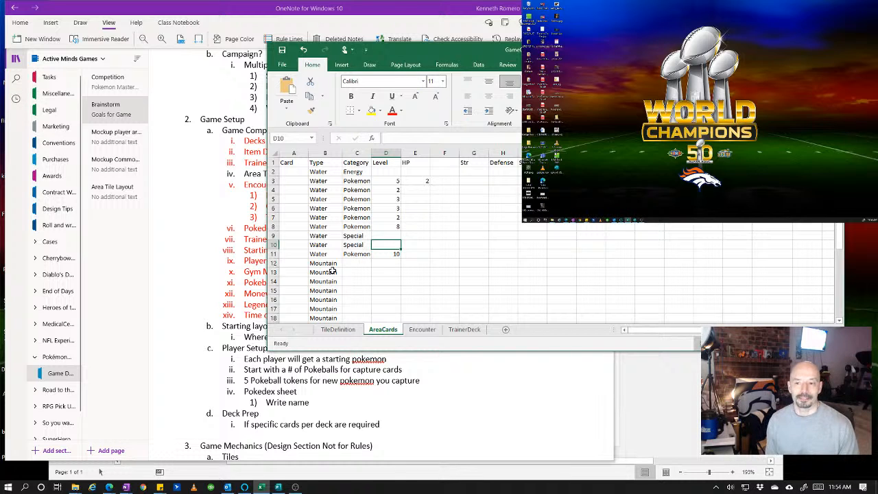
pyautogui.press('Down')
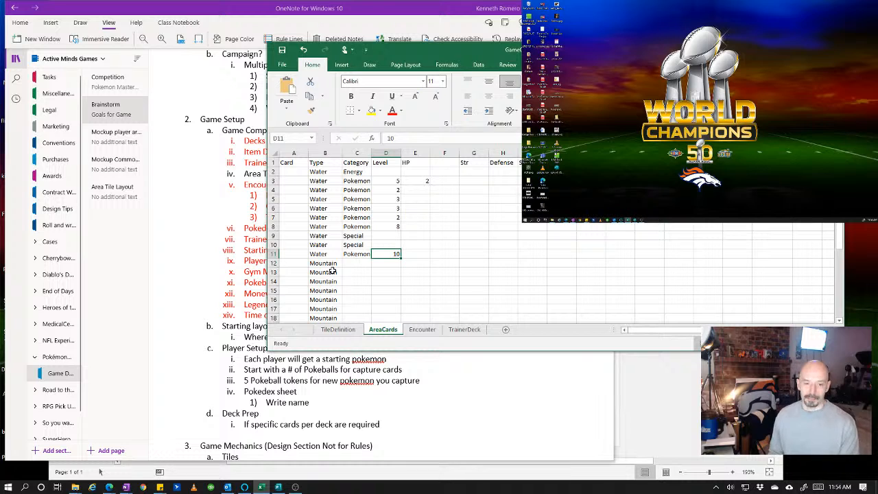
# - Change the Level of the last Water Pokemon in D11 to 7
pyautogui.write('7')
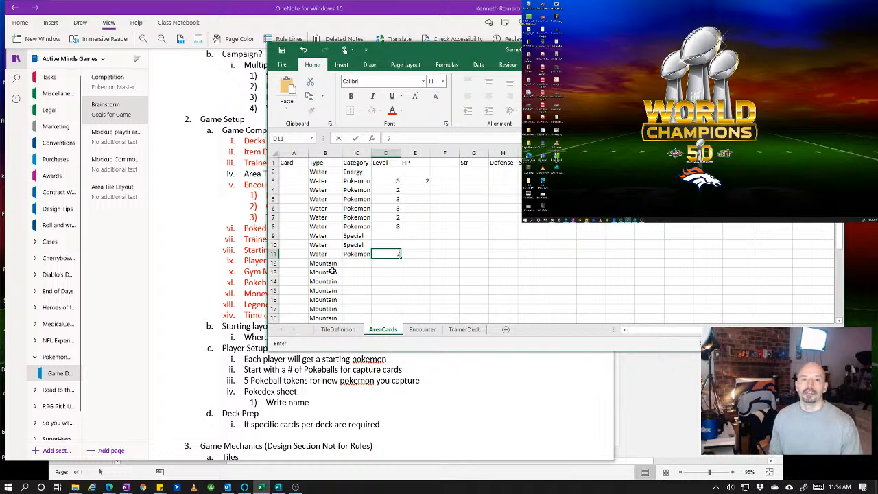
pyautogui.press('Return')
pyautogui.press('Up')
pyautogui.press('Up')
pyautogui.press('Up')
pyautogui.press('Up')
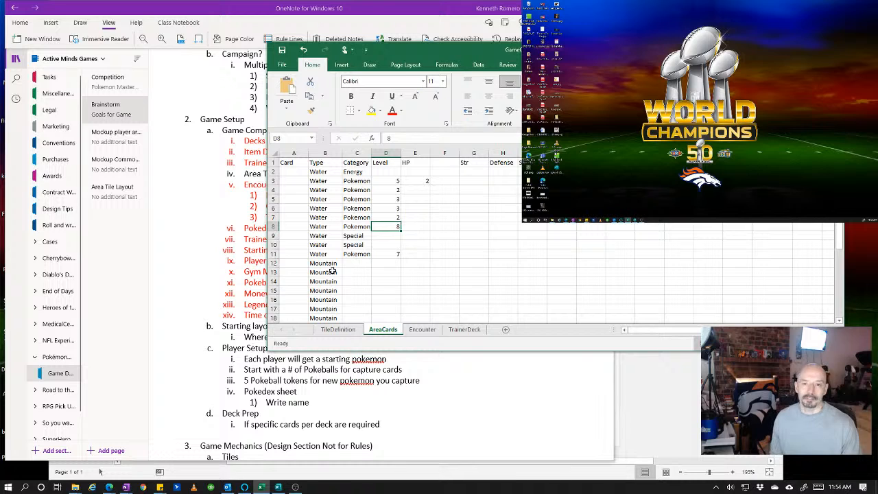
pyautogui.press('Right')
pyautogui.press('Up')
pyautogui.press('Up')
pyautogui.press('Up')
pyautogui.press('Up')
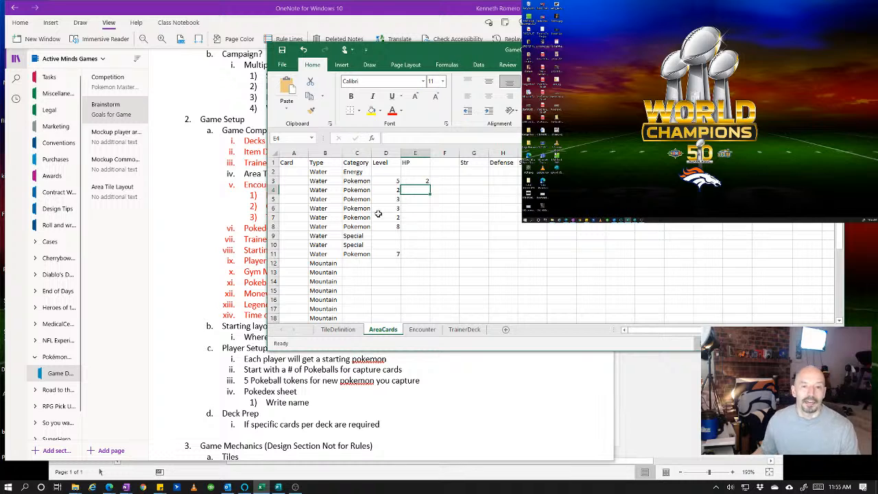
pyautogui.click(419, 209)
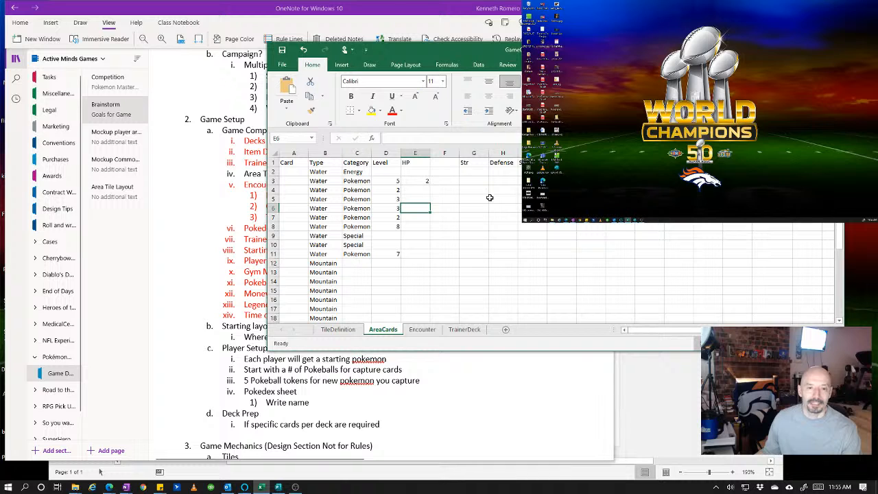
pyautogui.click(424, 244)
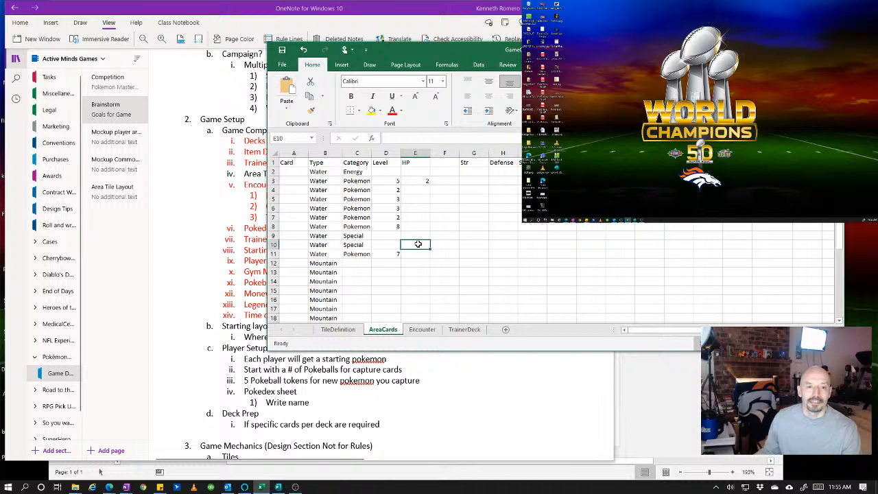
# - Add Grass as a new Type in B32, directly below the Fire rows
pyautogui.scroll(-7, 397, 252)
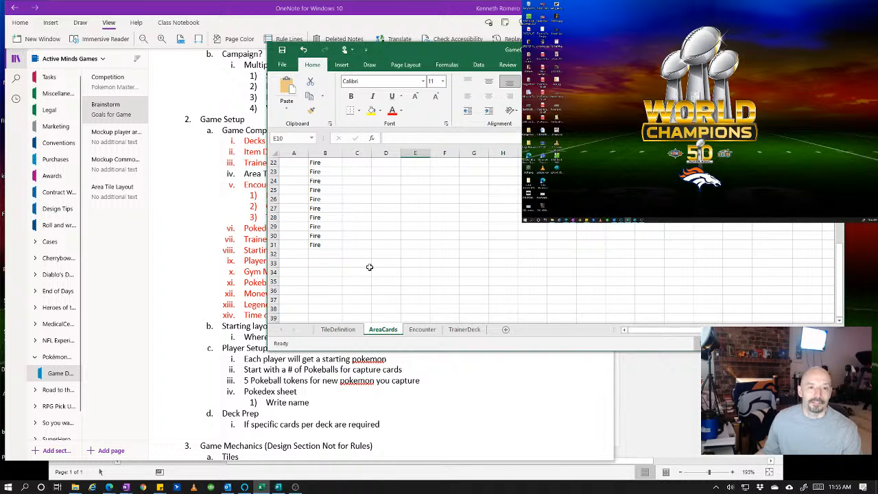
pyautogui.click(325, 256)
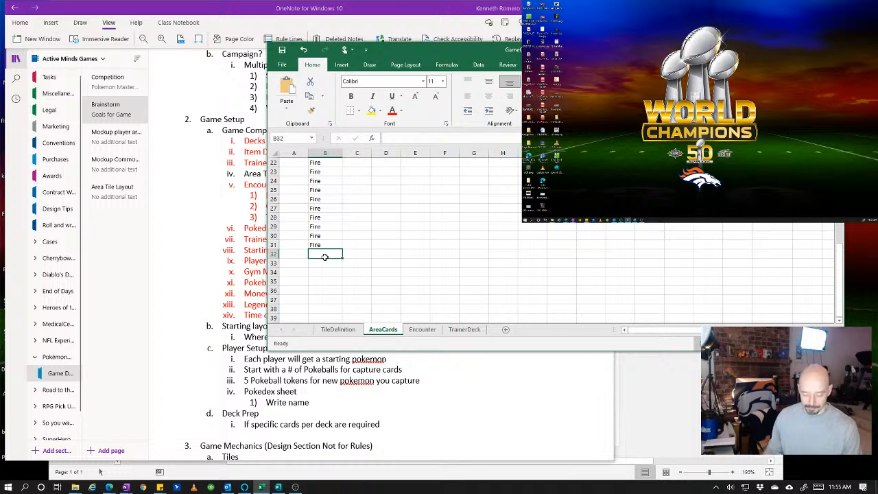
pyautogui.write('Grass')
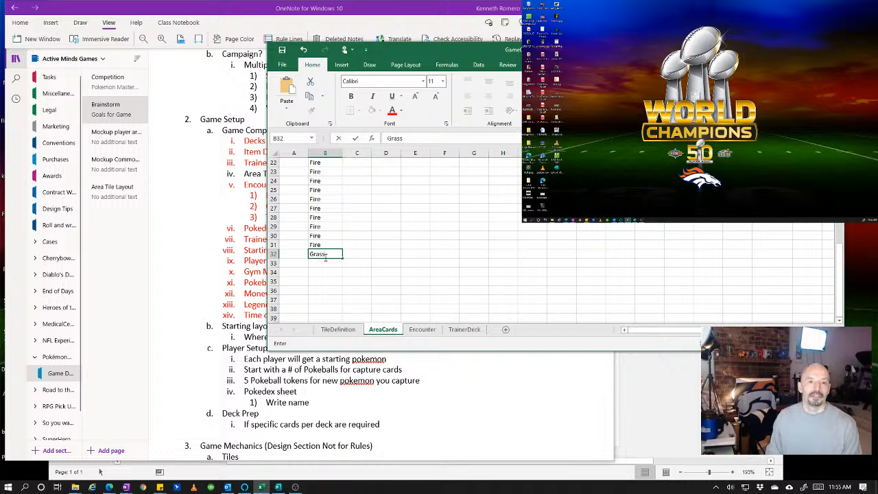
pyautogui.press('Tab')
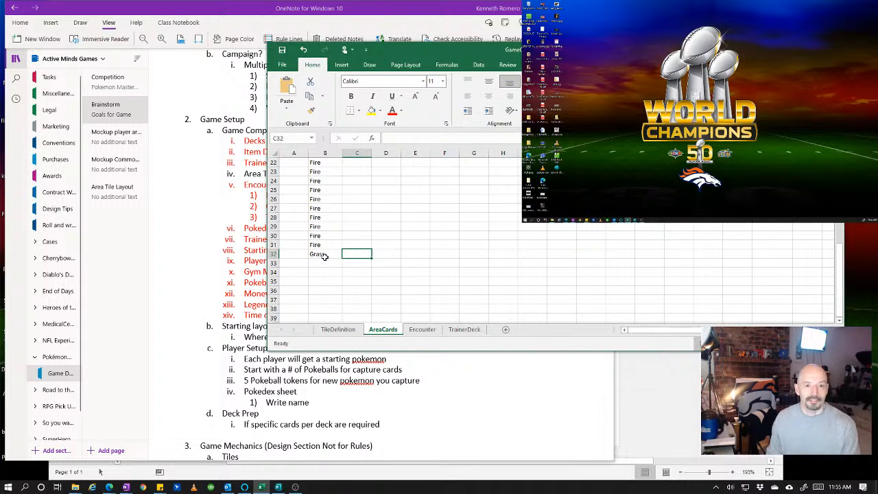
pyautogui.press('Return')
pyautogui.press('Up')
pyautogui.press('Up')
pyautogui.press('Up')
pyautogui.press('Up')
pyautogui.press('Up')
pyautogui.press('Up')
pyautogui.press('Up')
pyautogui.press('Up')
pyautogui.press('Up')
pyautogui.press('Up')
pyautogui.press('Up')
pyautogui.press('Up')
pyautogui.press('Up')
pyautogui.press('Up')
pyautogui.press('Up')
pyautogui.press('Up')
pyautogui.press('Up')
pyautogui.press('Up')
pyautogui.press('Up')
pyautogui.press('Up')
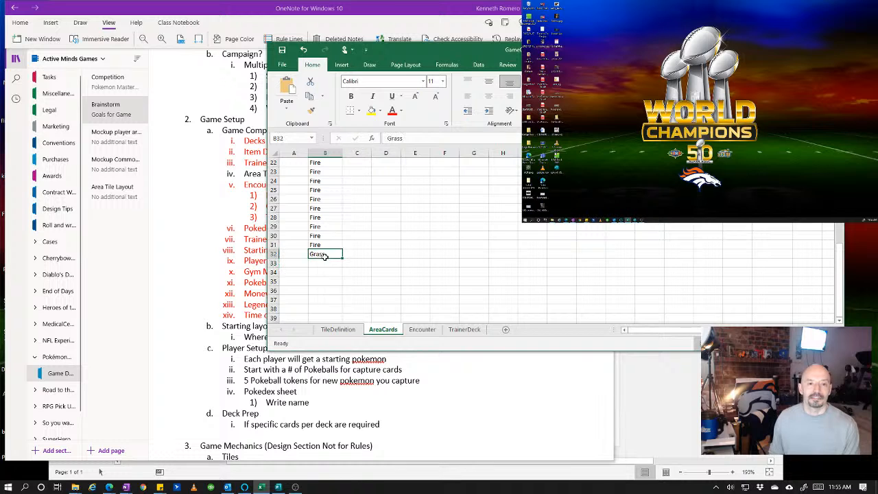
pyautogui.press('Down')
pyautogui.press('Down')
pyautogui.press('Down')
pyautogui.press('Down')
pyautogui.press('Down')
pyautogui.press('Down')
pyautogui.press('Down')
pyautogui.press('Down')
pyautogui.press('Down')
pyautogui.press('Down')
pyautogui.press('Down')
pyautogui.press('Down')
pyautogui.press('Down')
pyautogui.press('Down')
pyautogui.press('Down')
pyautogui.press('Down')
pyautogui.press('Down')
pyautogui.press('Down')
pyautogui.press('Down')
pyautogui.press('Down')
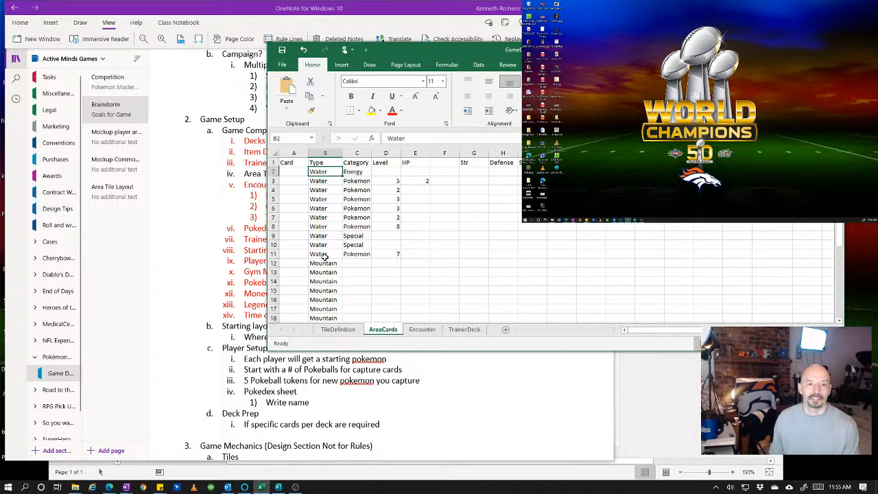
# - Fill the Grass type down from B32 to B41 to make ten Grass rows
pyautogui.scroll(-3, 325, 257)
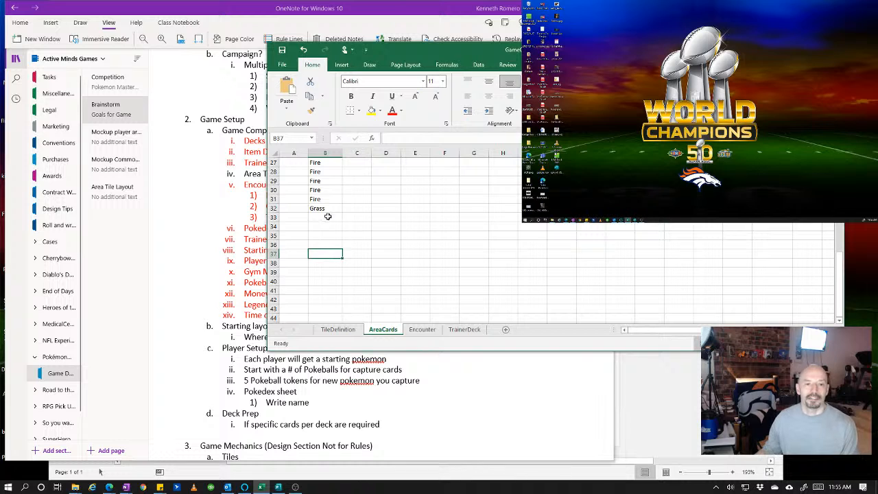
pyautogui.moveTo(326, 208); pyautogui.dragTo(324, 292)
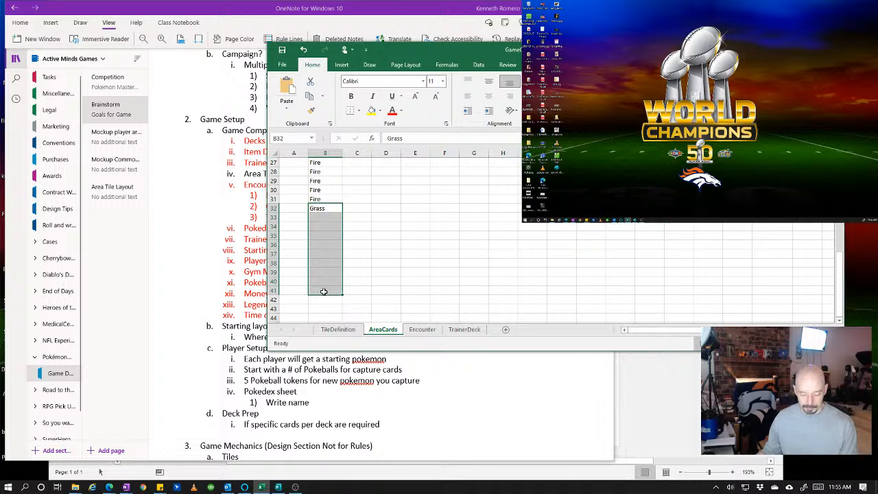
pyautogui.hotkey('ctrl', 'd')
pyautogui.click(355, 271)
pyautogui.scroll(-1, 340, 286)
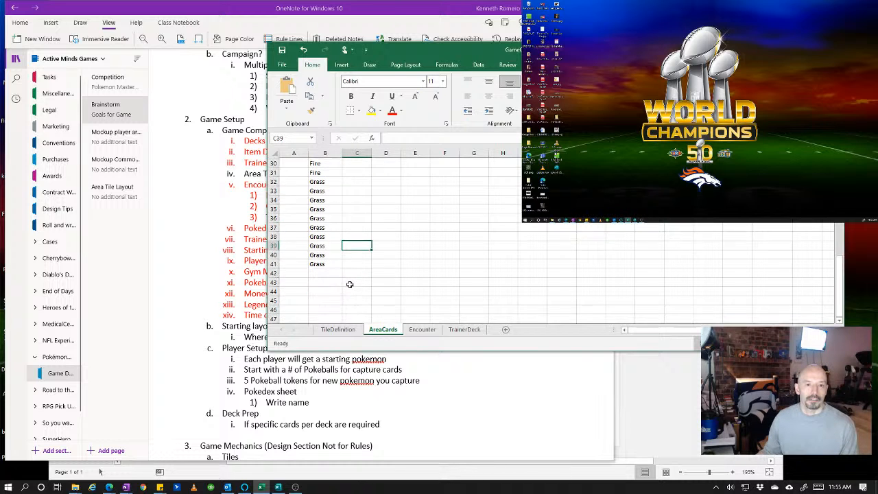
pyautogui.click(325, 272)
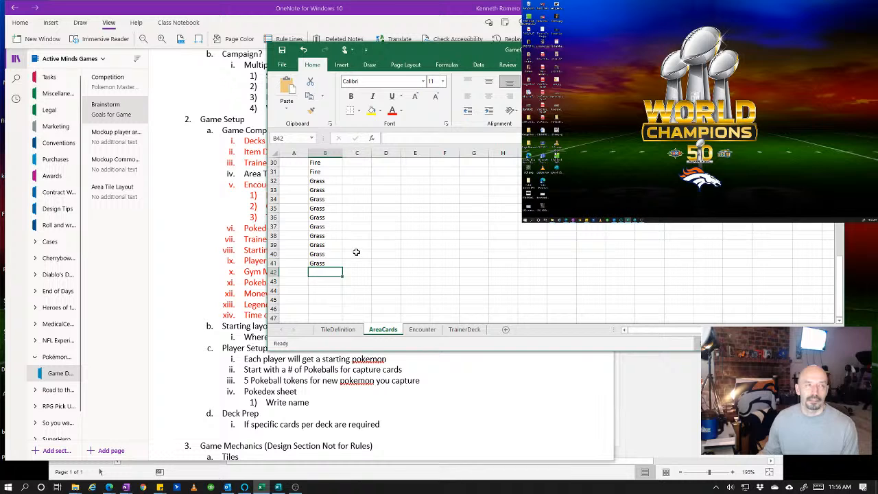
pyautogui.scroll(10, 353, 262)
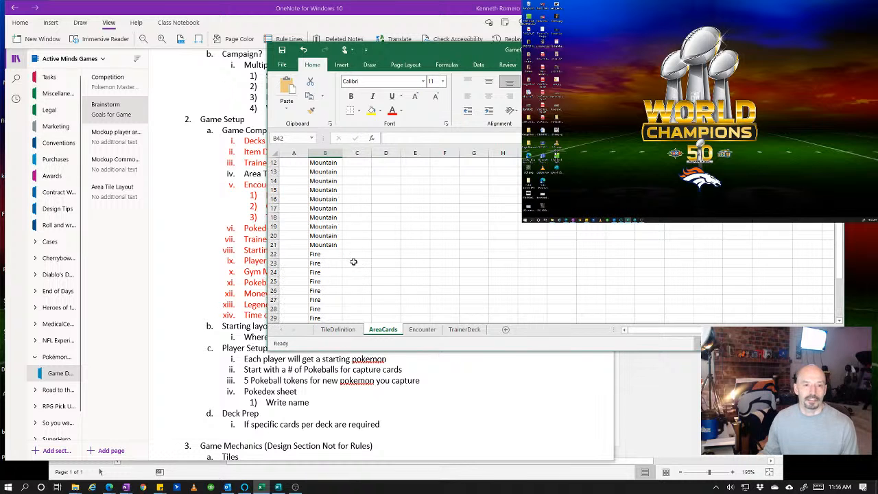
pyautogui.scroll(-4, 354, 265)
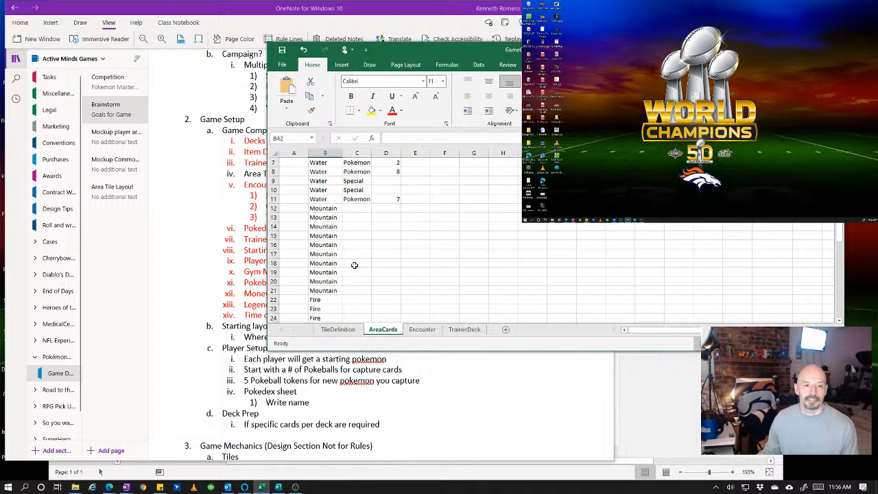
pyautogui.scroll(4, 353, 265)
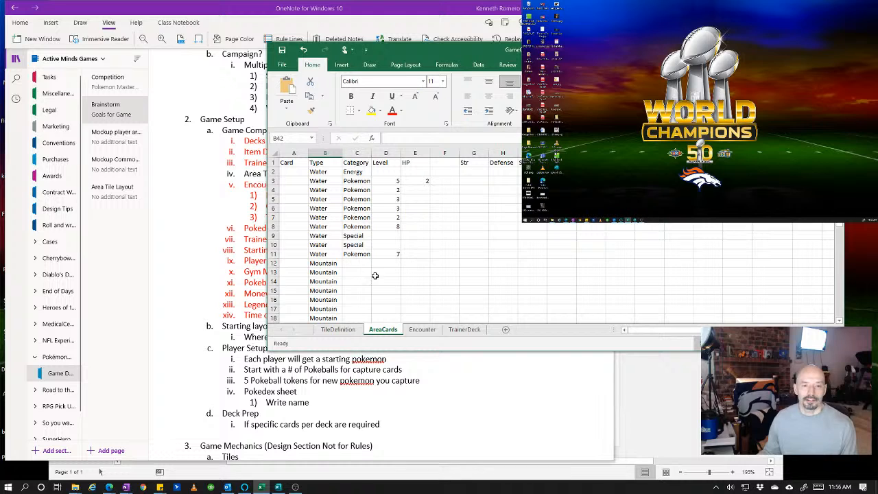
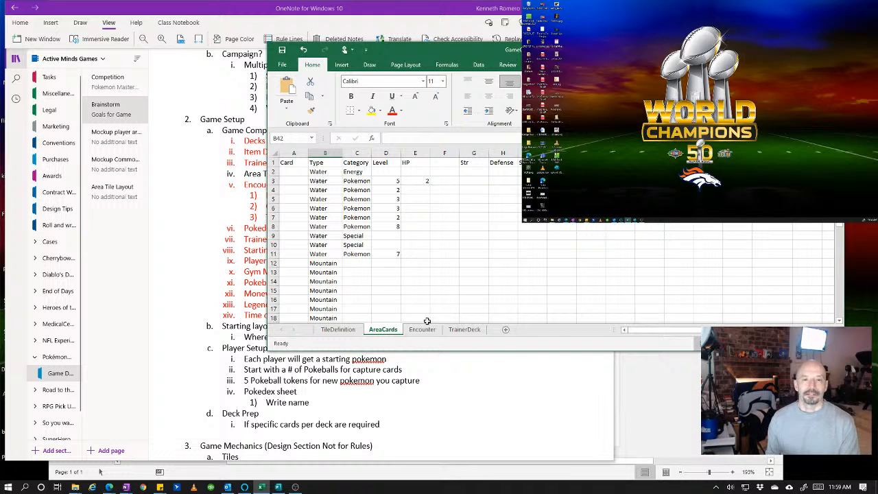
# - Enter 1 as the Str of the level 2 Water Pokemon in G4 and G7
pyautogui.click(462, 180)
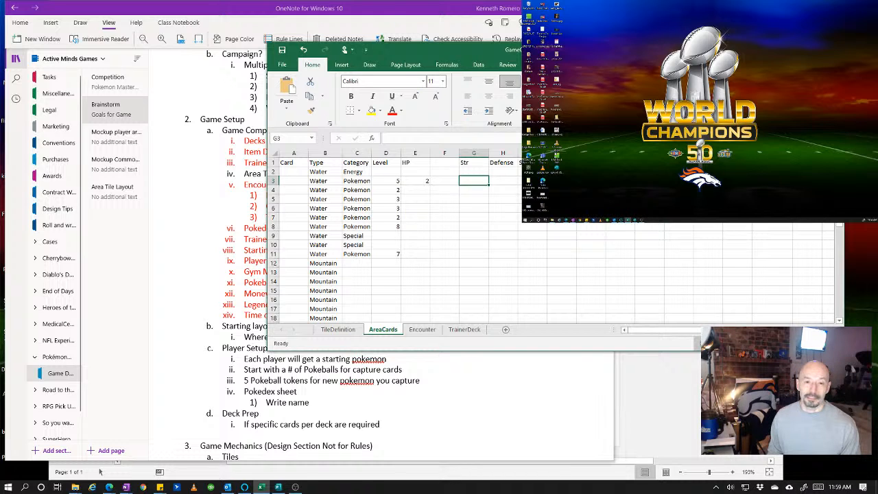
pyautogui.press('Down')
pyautogui.write('1')
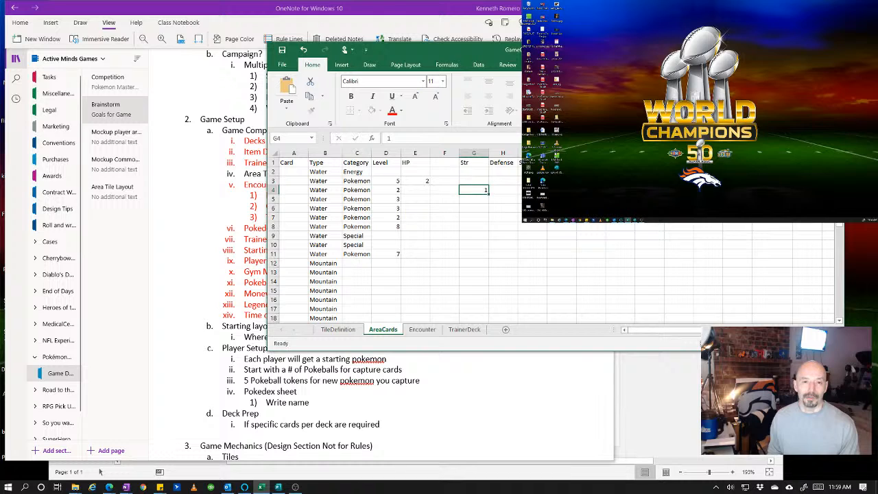
pyautogui.press('Return')
pyautogui.press('Return')
pyautogui.press('Return')
pyautogui.write('1')
pyautogui.press('Up')
pyautogui.press('Up')
pyautogui.press('Up')
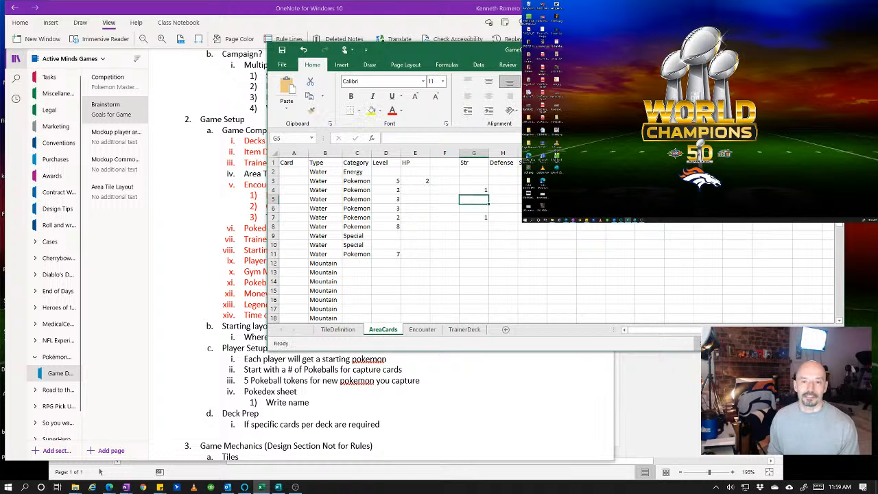
# - Enter 3 as the Str of the level 5 Water Pokemon in G3
pyautogui.press('Up')
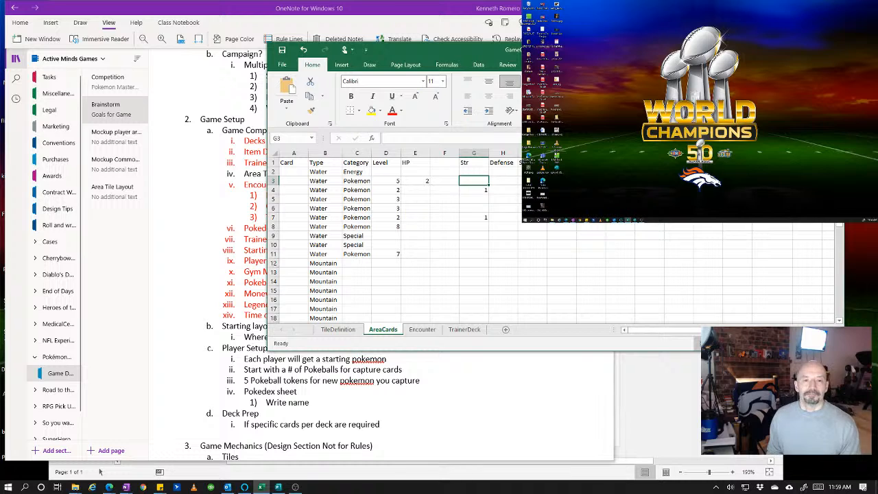
pyautogui.press('Down')
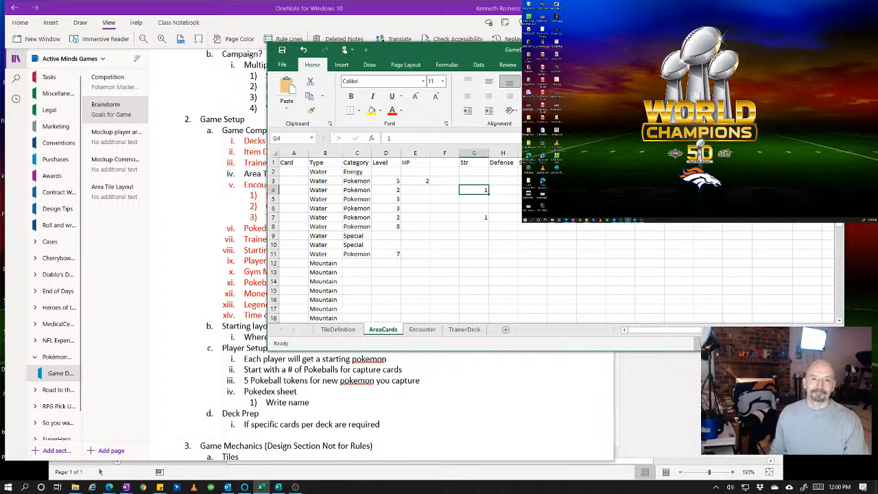
pyautogui.press('Up')
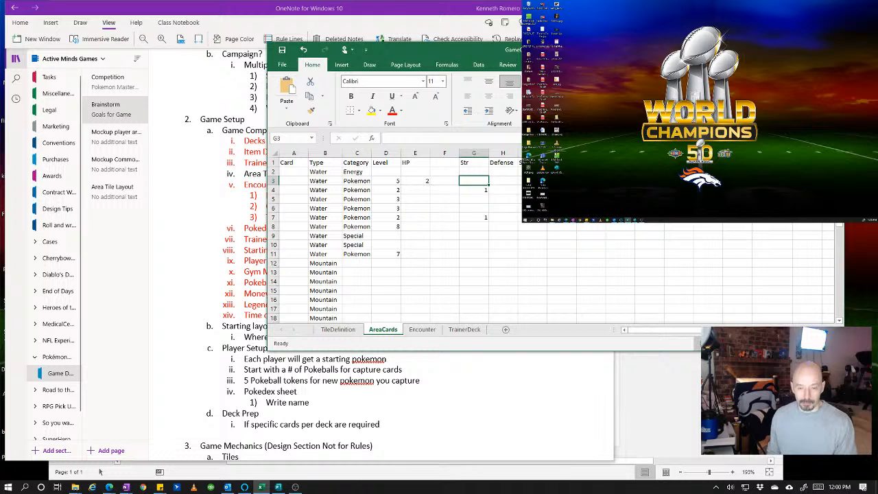
pyautogui.write('6')
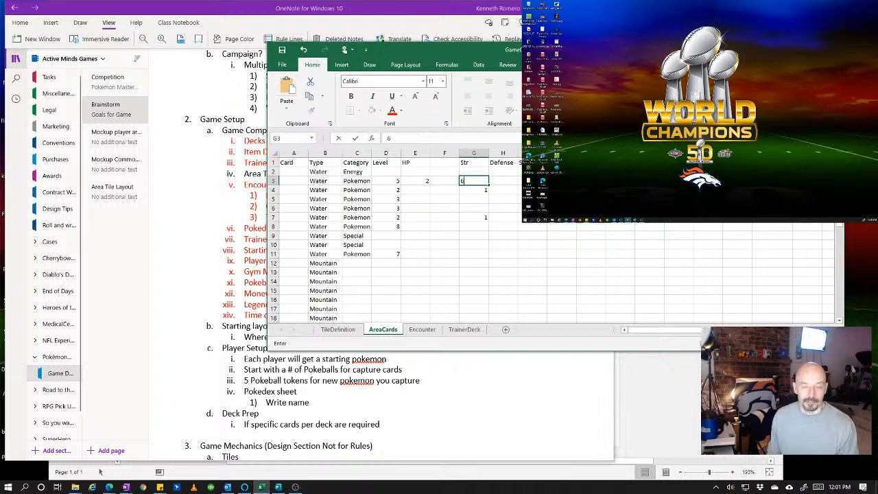
pyautogui.press('BackSpace')
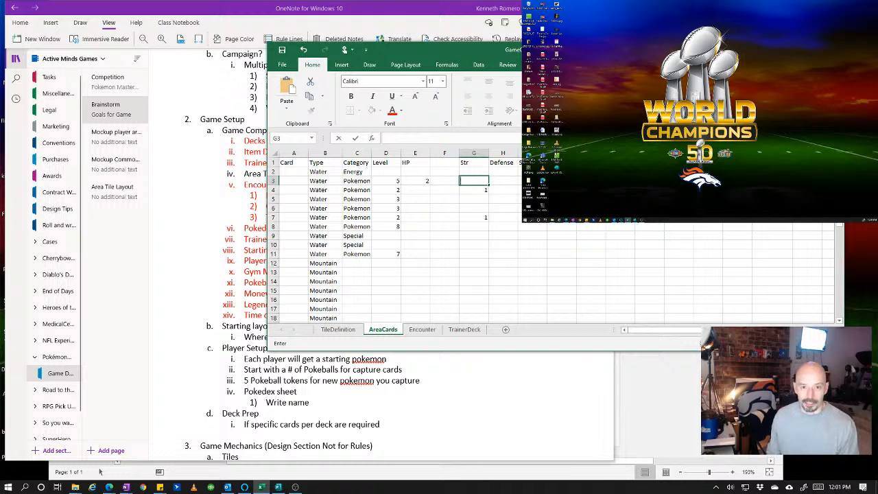
pyautogui.write('3')
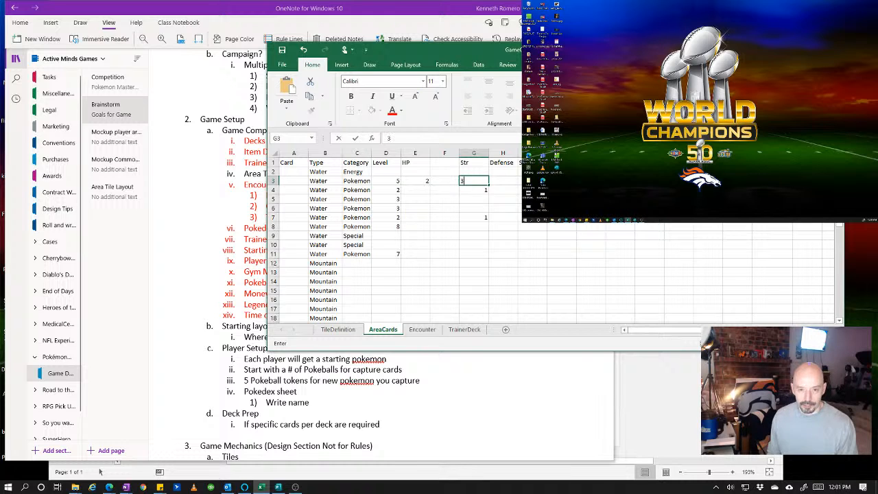
pyautogui.press('Return')
# - Enter 2 as the Str of both level 3 Water Pokemon in G5 and G6
pyautogui.press('Return')
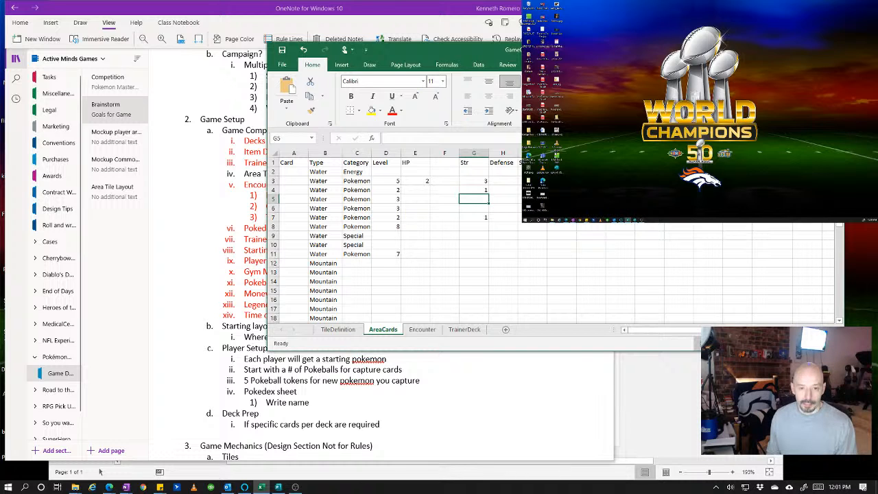
pyautogui.write('2')
pyautogui.press('Return')
pyautogui.write('2')
pyautogui.press('Return')
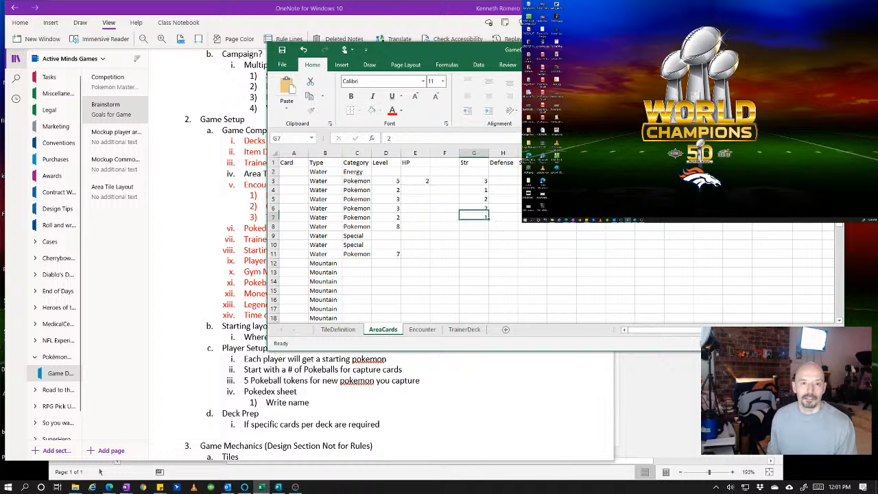
# - Enter Str 6 for the level 8 Water Pokemon in G8 and 5 for the level 7 one in G11
pyautogui.press('Return')
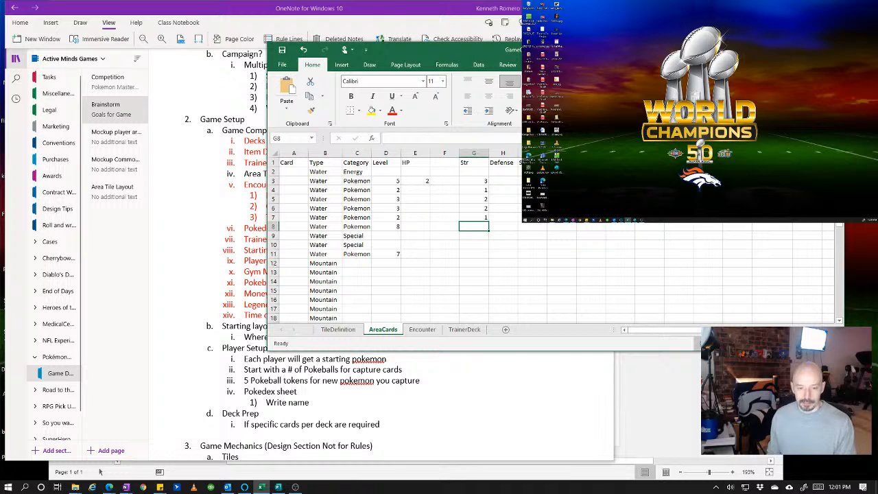
pyautogui.write('6')
pyautogui.press('Return')
pyautogui.press('Return')
pyautogui.press('Return')
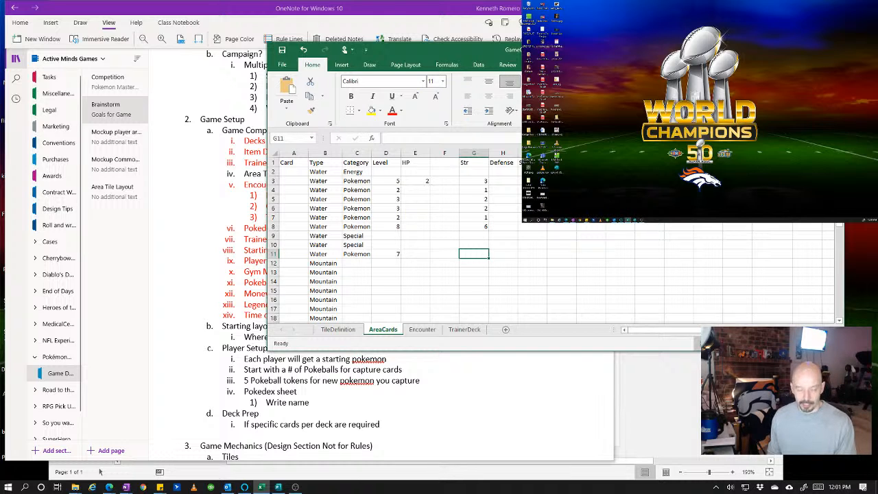
pyautogui.write('5')
pyautogui.press('Up')
pyautogui.press('Up')
pyautogui.press('Up')
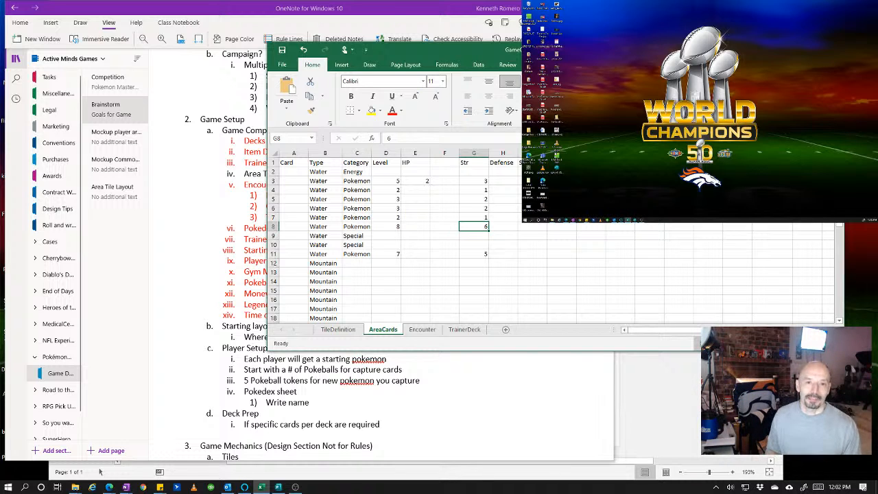
pyautogui.press('Up')
pyautogui.press('Up')
pyautogui.press('Up')
pyautogui.press('Up')
pyautogui.press('Up')
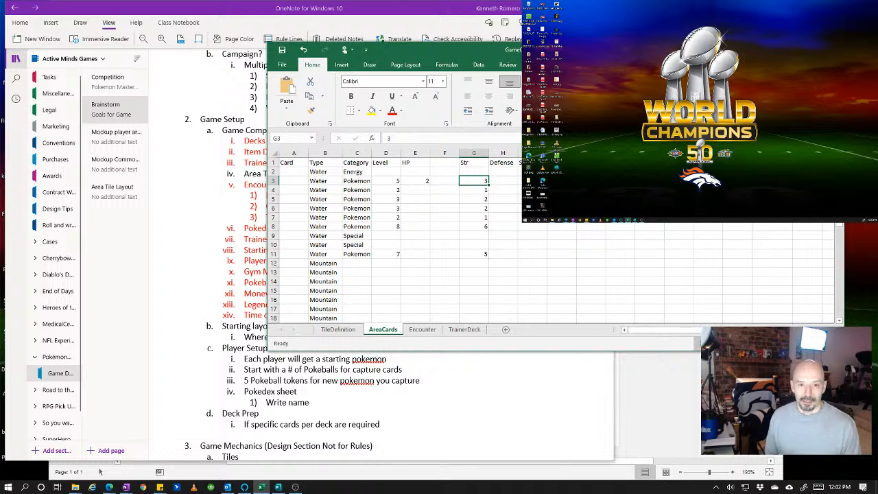
# - Select the level 8 Water Pokemon's Defense cell H8, and switch to the Microsoft Edge browser
pyautogui.click(509, 227)
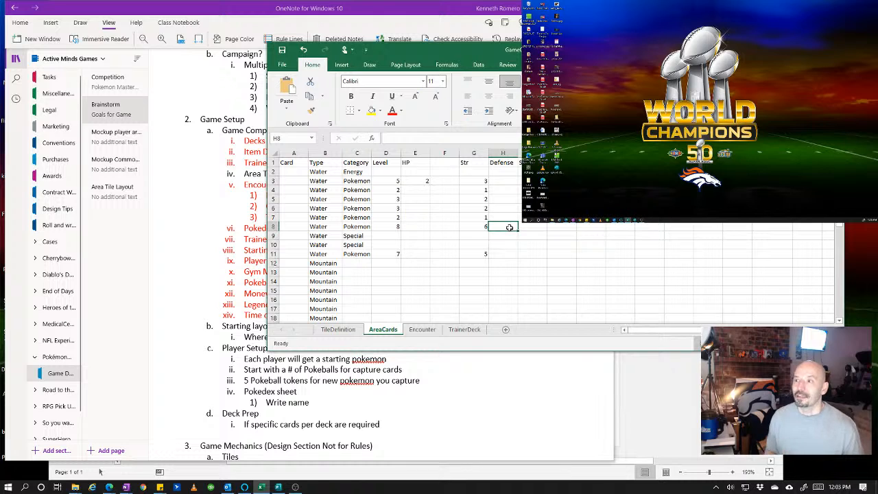
pyautogui.hotkey('alt', 'Tab')
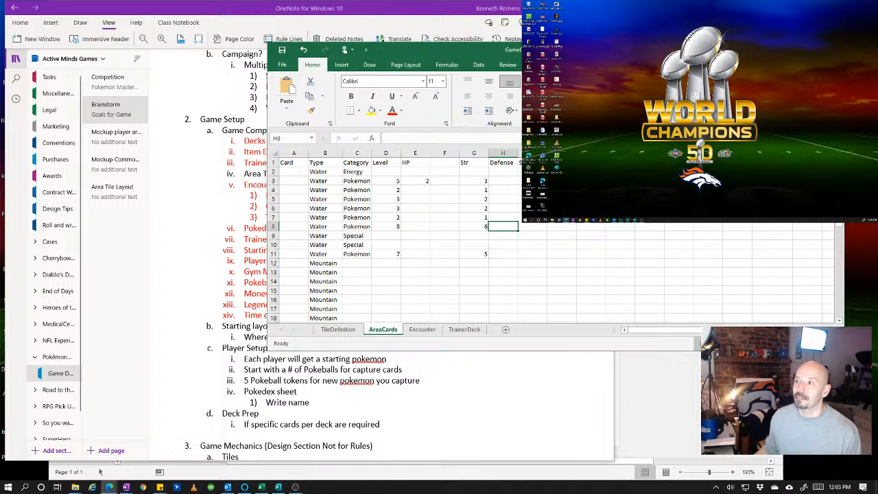